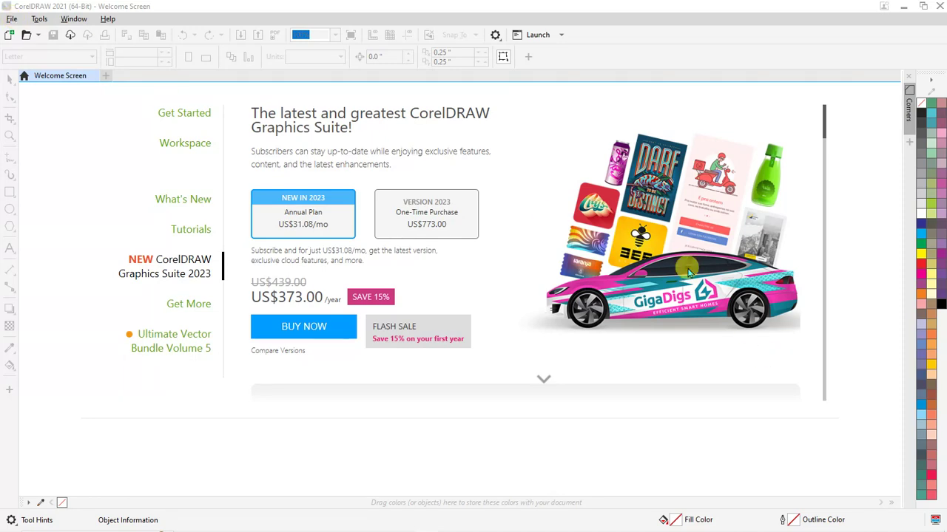
# Create a new one-page Letter document in RGB, 8.5 by 11 inches at 300 dpi
pyautogui.click(11, 20)
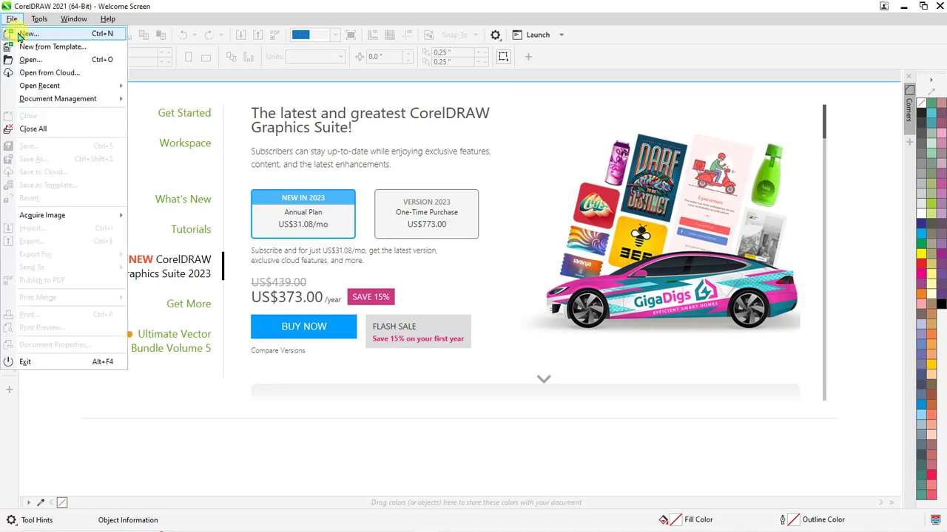
pyautogui.click(21, 33)
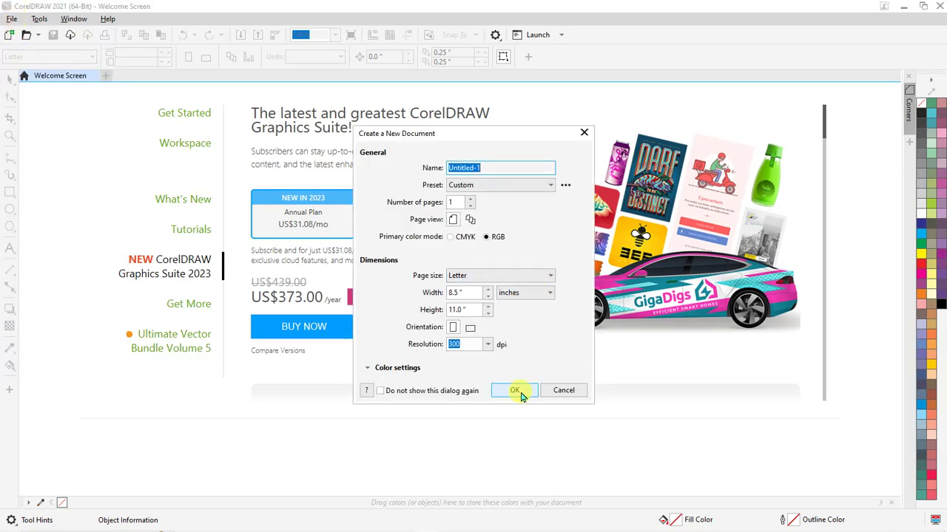
pyautogui.click(520, 395)
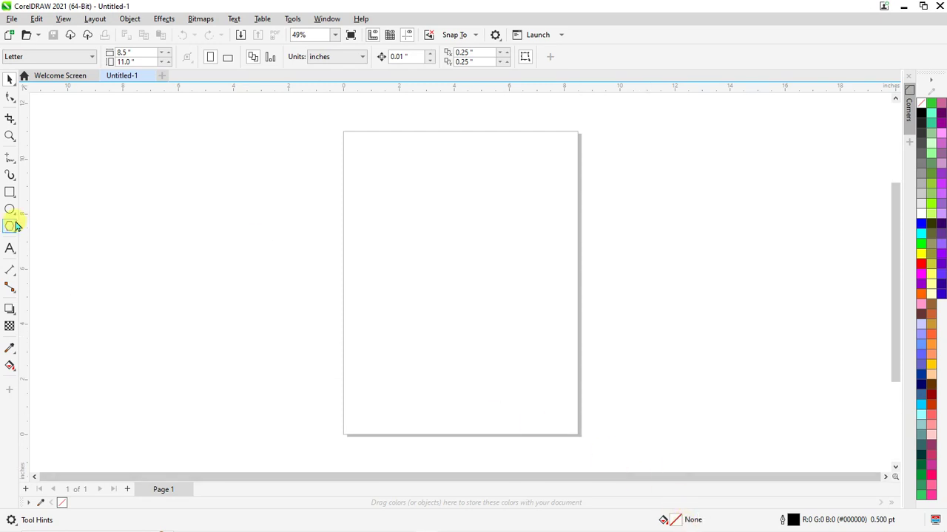
# Add the letter "P" in Arial as artistic text on the page and enlarge it to about 275 pt
pyautogui.click(9, 250)
pyautogui.click(454, 241)
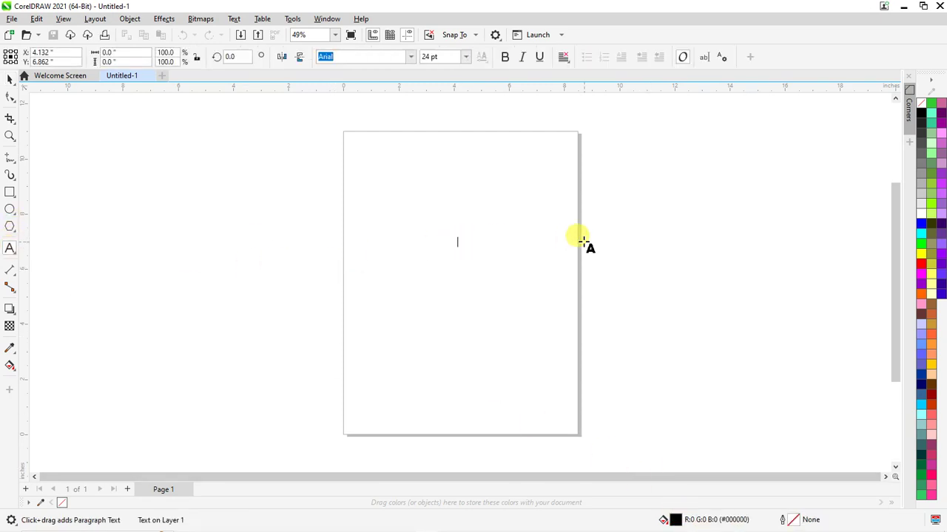
pyautogui.scroll(1, 488, 241)
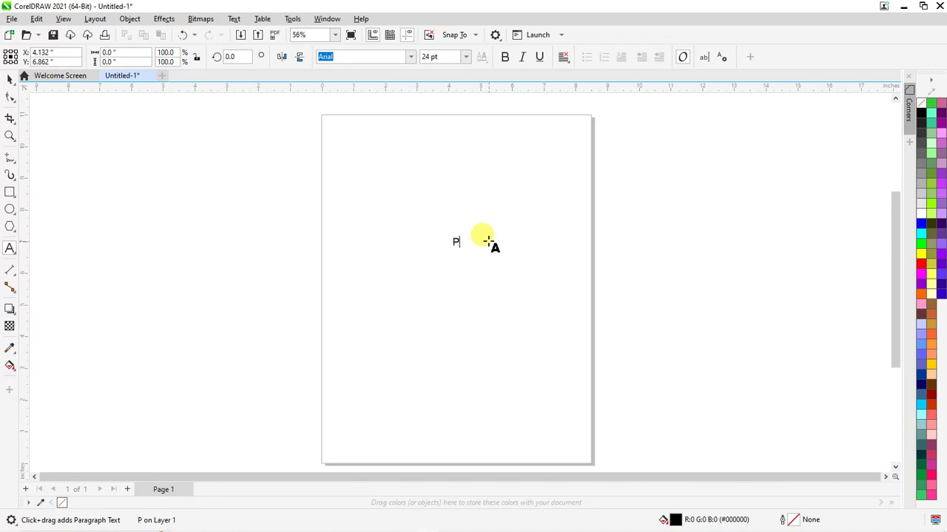
pyautogui.click(9, 78)
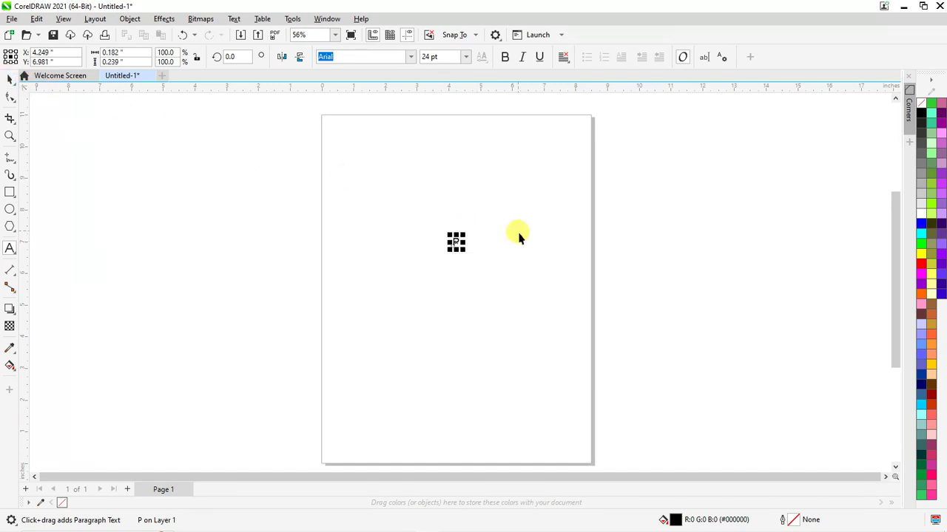
pyautogui.moveTo(467, 255); pyautogui.dragTo(560, 328)
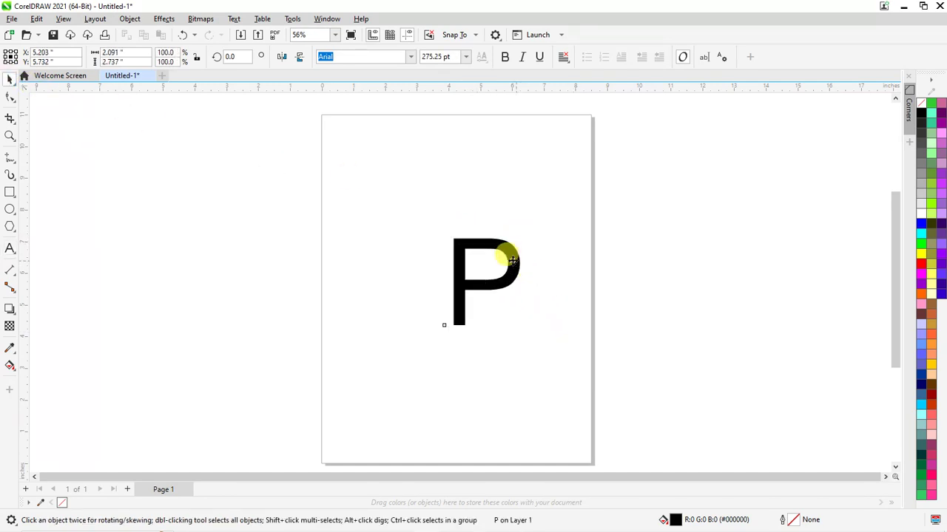
# Duplicate the letter P and arrange the two copies side by side, one off the page and one on it
pyautogui.moveTo(507, 258); pyautogui.dragTo(391, 256)
pyautogui.rightClick(391, 256)
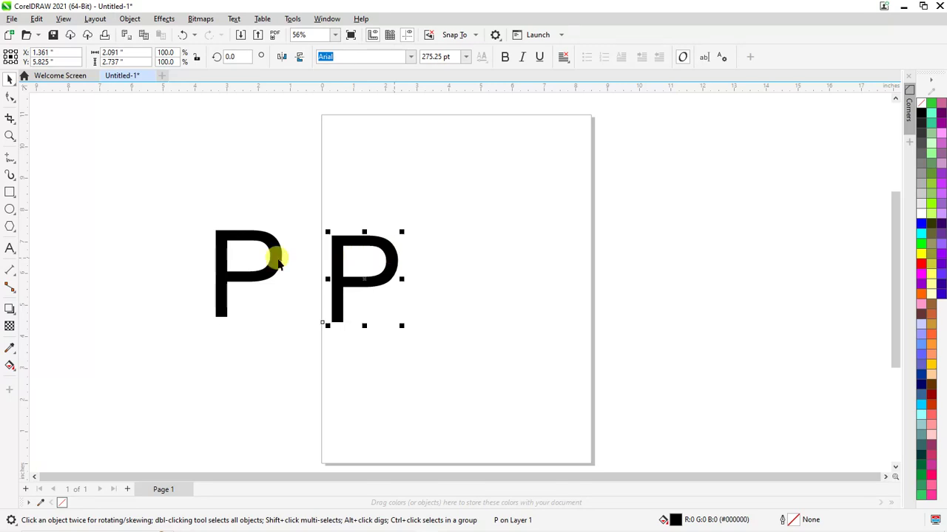
pyautogui.scroll(3, 251, 275)
pyautogui.moveTo(526, 229); pyautogui.dragTo(596, 231)
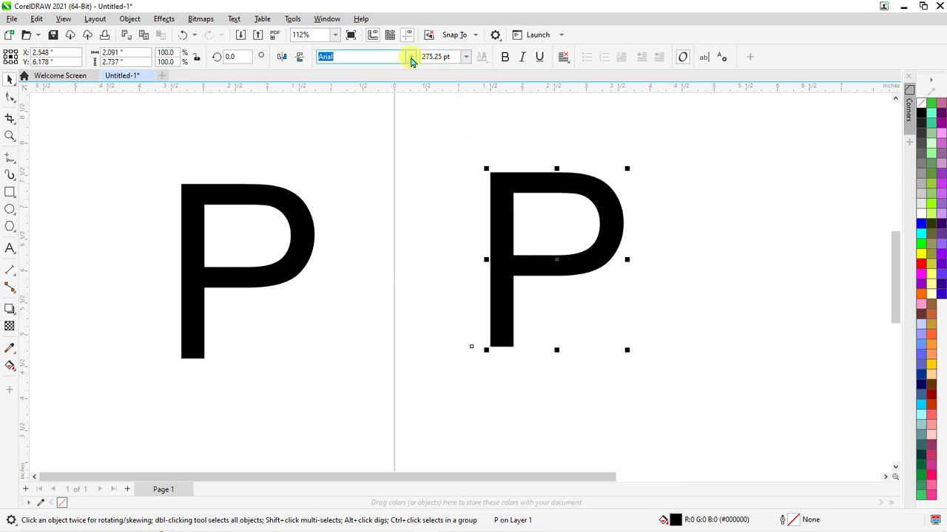
# Make the P on the page bold and move it slightly closer to the other P
pyautogui.click(411, 57)
pyautogui.click(516, 58)
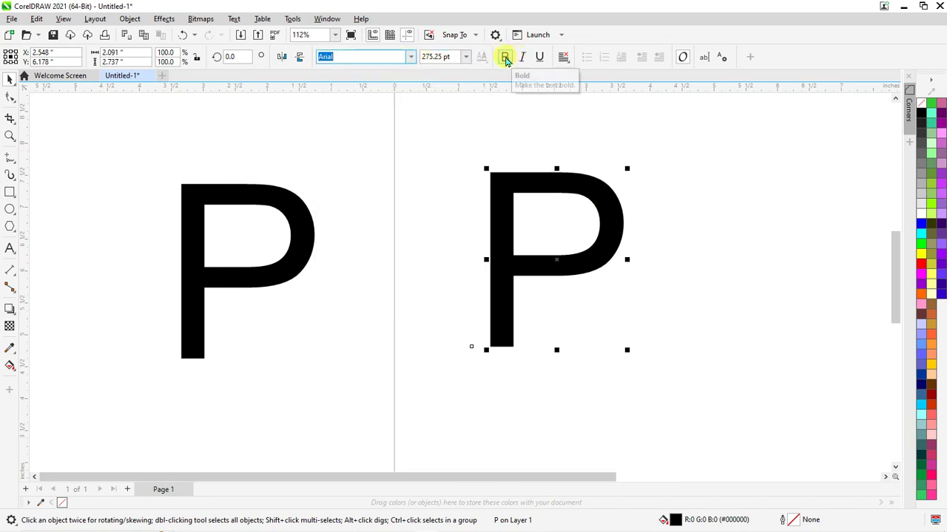
pyautogui.click(506, 58)
pyautogui.scroll(-2, 412, 190)
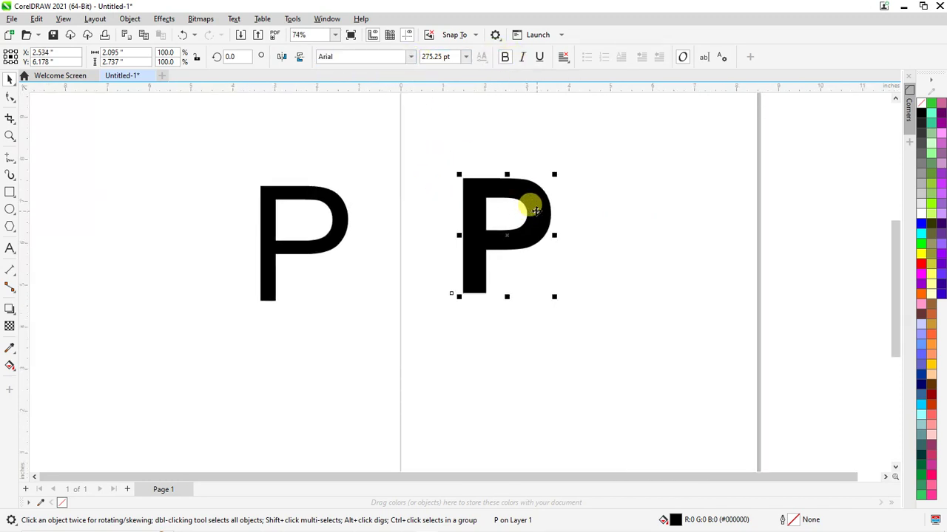
pyautogui.moveTo(528, 203); pyautogui.dragTo(511, 215)
pyautogui.scroll(1, 340, 186)
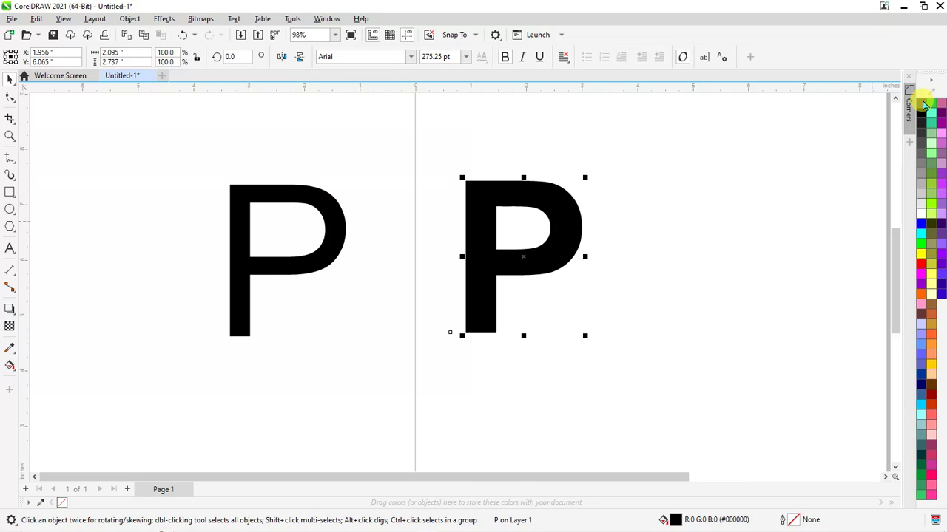
# Remove the bold P's fill and give it a black hairline outline
pyautogui.click(923, 104)
pyautogui.rightClick(923, 105)
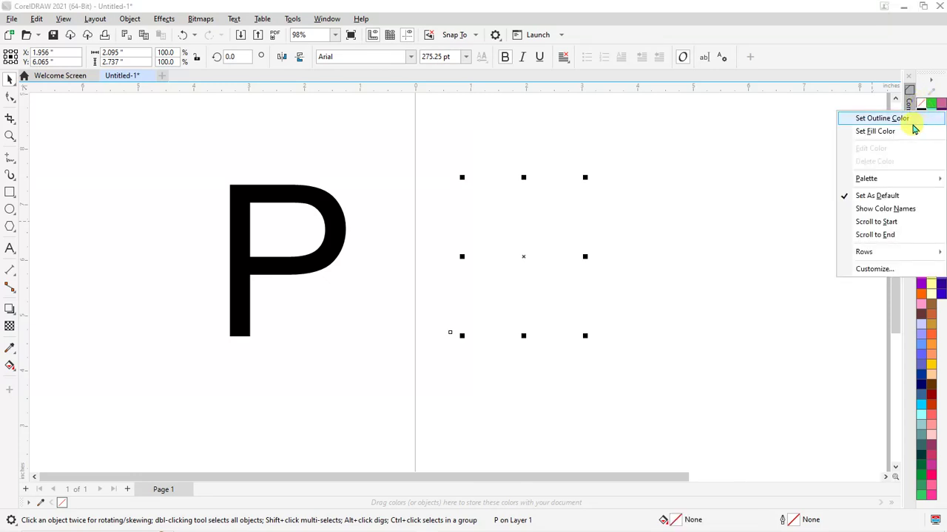
pyautogui.click(913, 123)
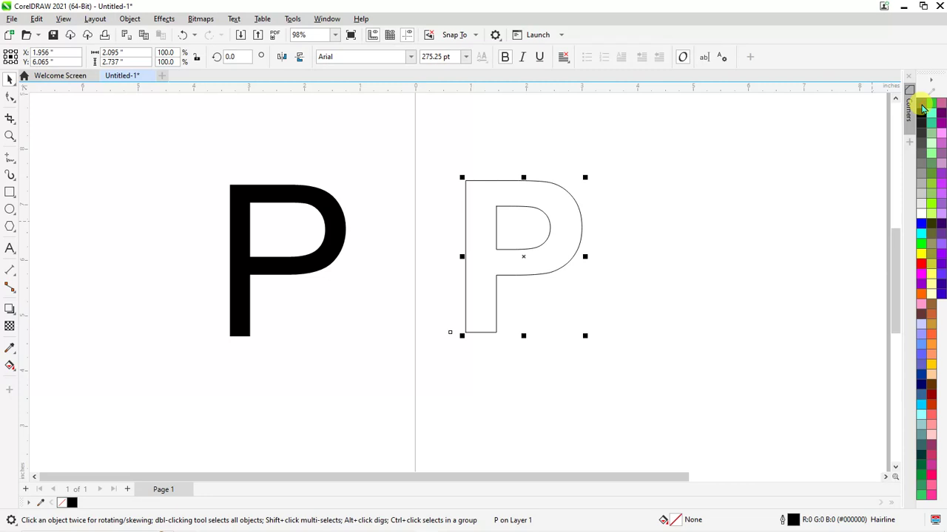
pyautogui.rightClick(922, 116)
pyautogui.click(913, 124)
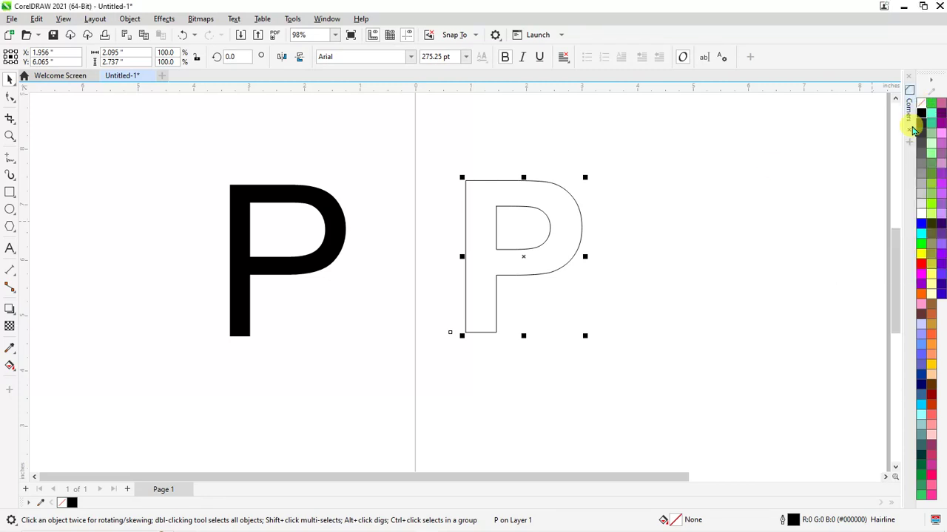
# Delete the solid black P beside the page, keeping the outlined bold P
pyautogui.scroll(2, 554, 222)
pyautogui.scroll(-1, 522, 190)
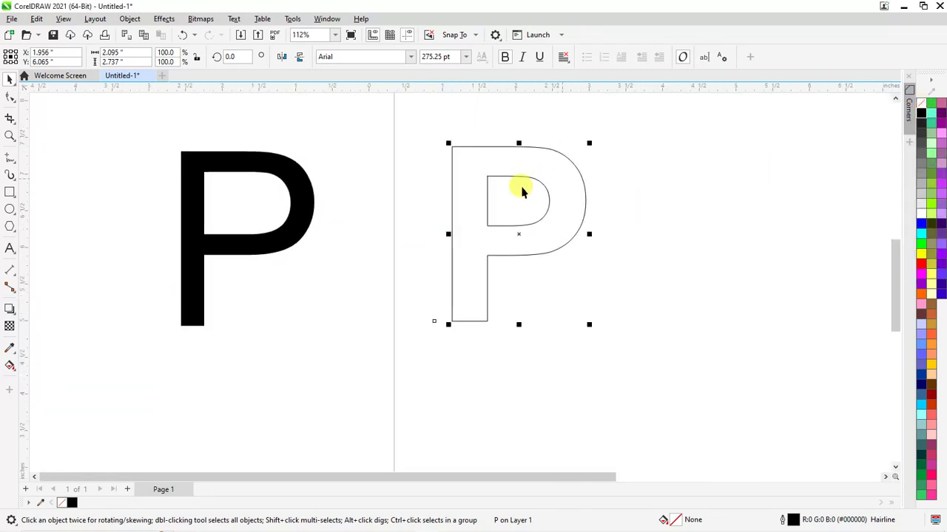
pyautogui.scroll(1, 310, 188)
pyautogui.click(307, 189)
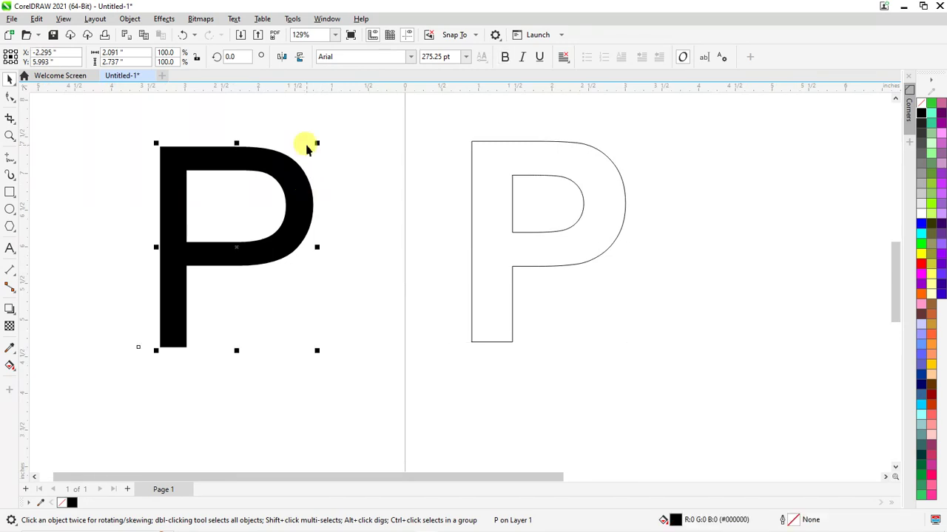
pyautogui.press('Delete')
pyautogui.click(501, 163)
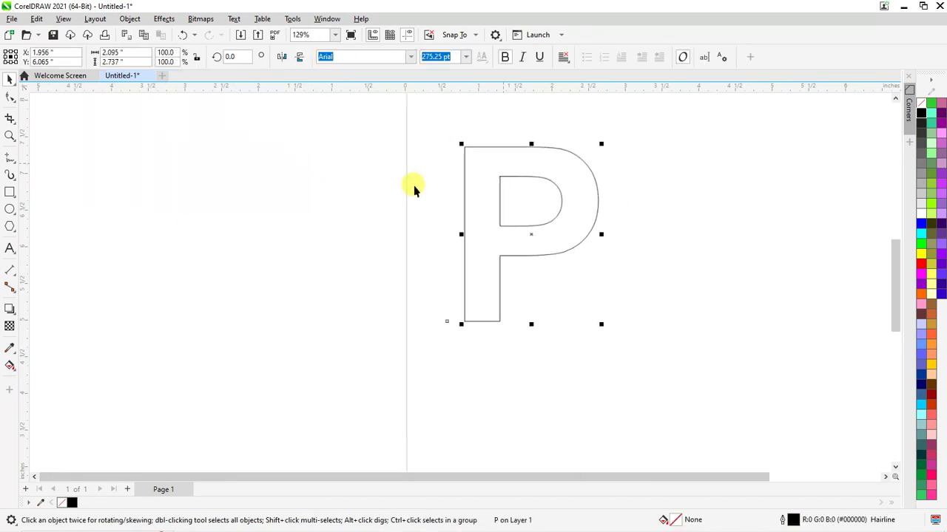
# Draw a straight Freehand line from the P's upper-left outer corner through its inner corner, about 0.6 by 0.51 inches
pyautogui.scroll(1, 589, 192)
pyautogui.scroll(-1, 355, 182)
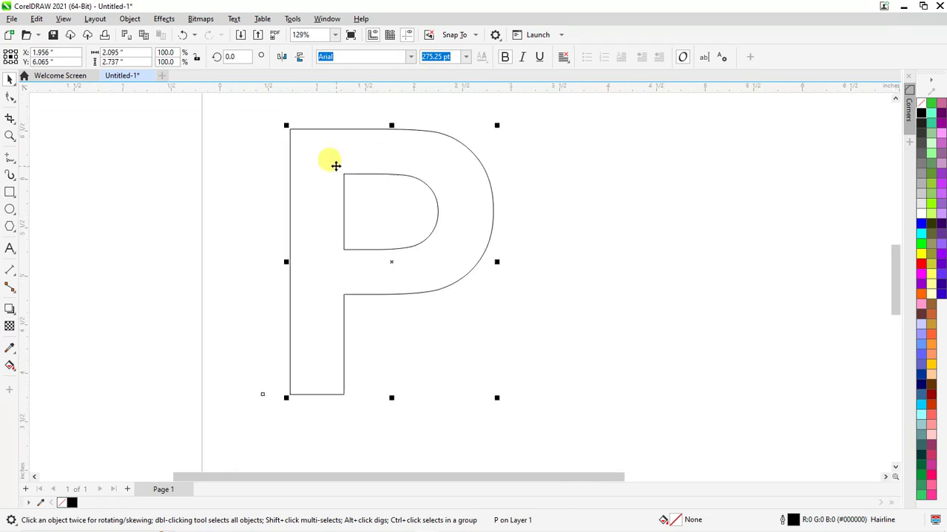
pyautogui.scroll(1, 336, 165)
pyautogui.click(82, 153)
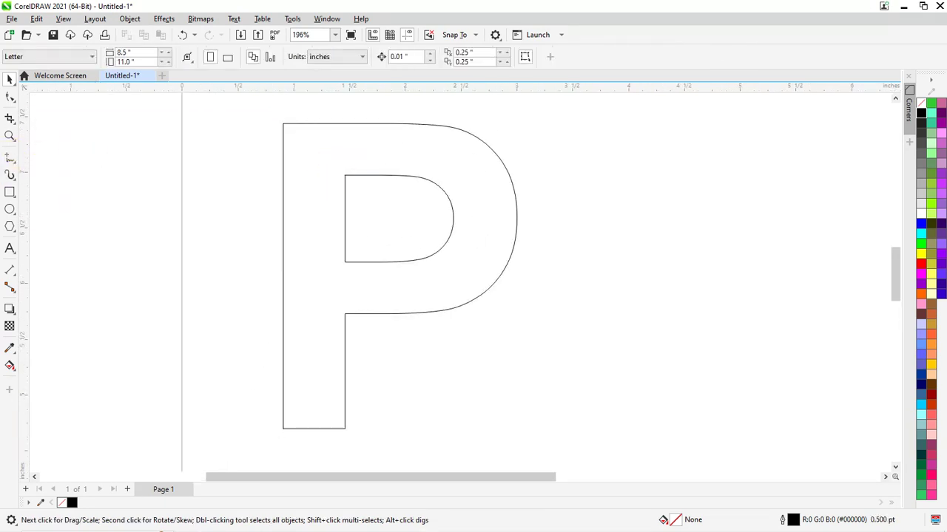
pyautogui.click(10, 159)
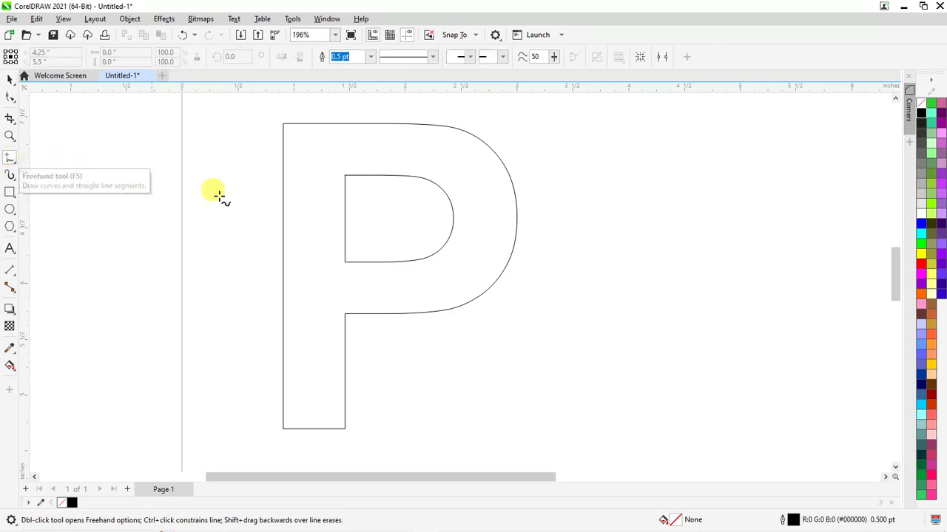
pyautogui.scroll(2, 312, 142)
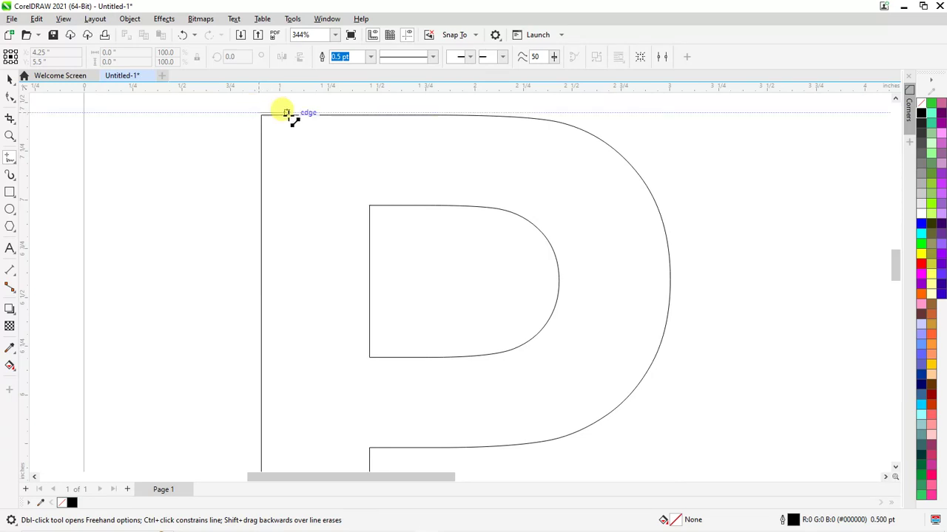
pyautogui.click(275, 113)
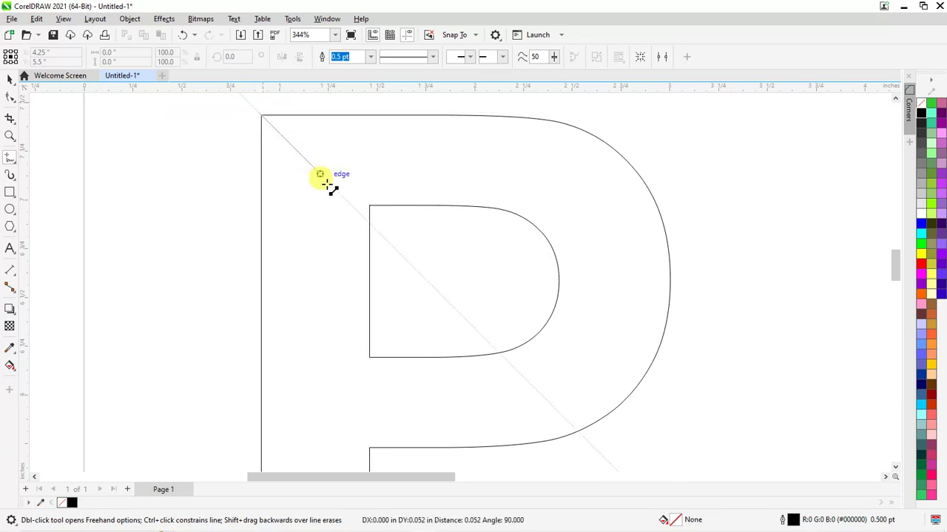
pyautogui.click(372, 209)
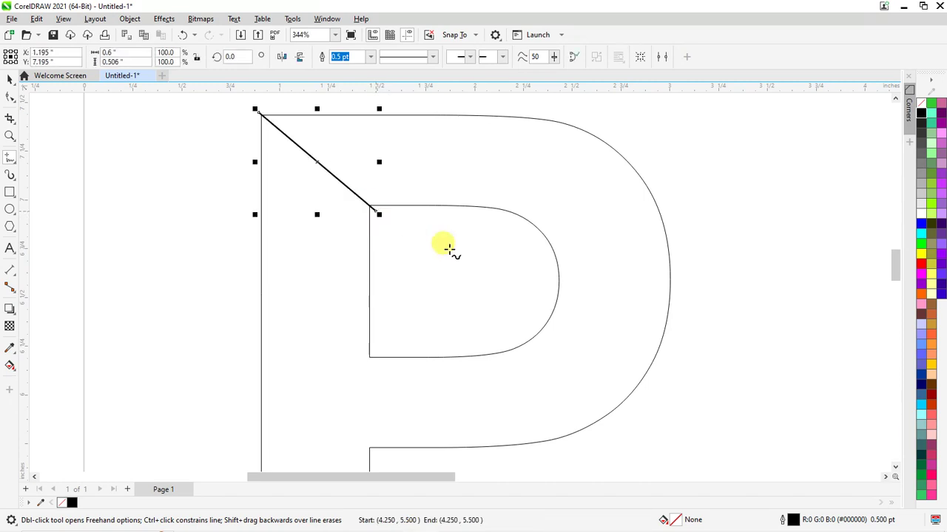
pyautogui.scroll(4, 255, 108)
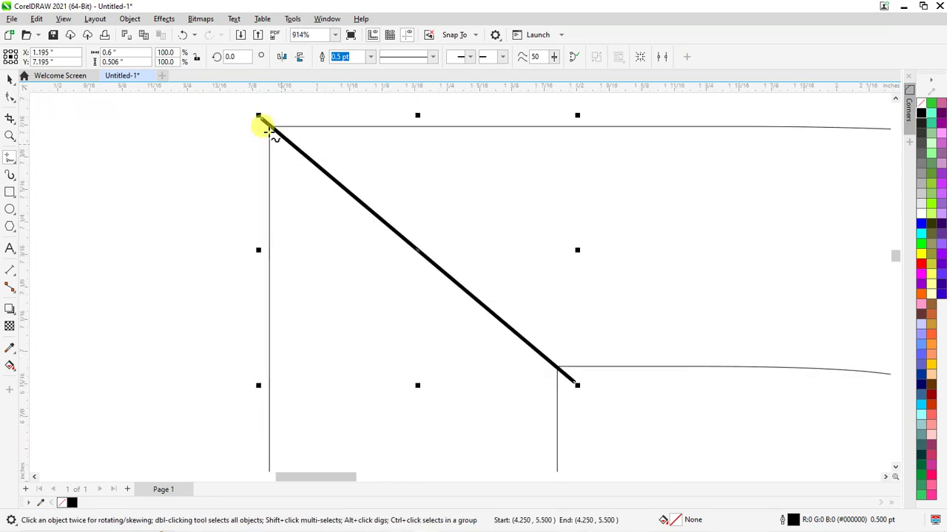
pyautogui.press('F10')
pyautogui.scroll(-3, 296, 252)
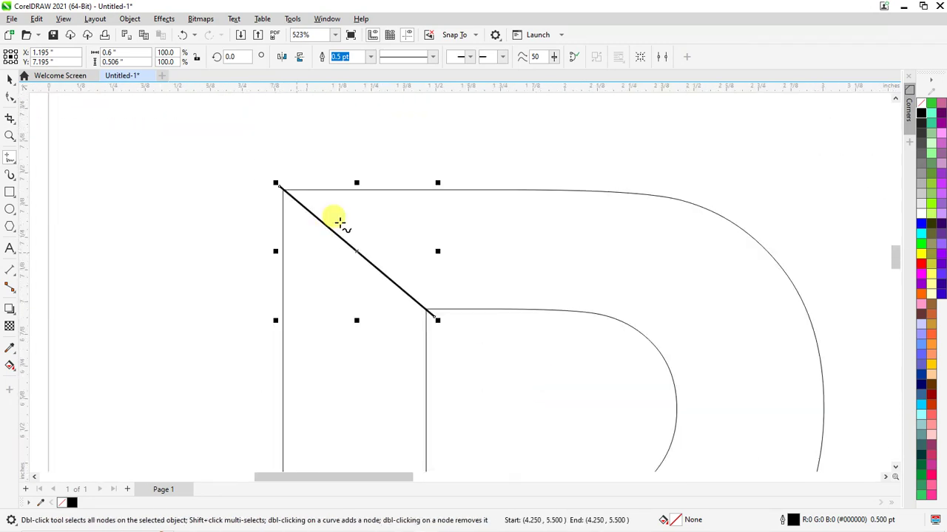
# Draw a second diagonal line from the inner bowl's upper curve to the P's top edge, about 0.56 by 0.56 inches
pyautogui.scroll(2, 469, 271)
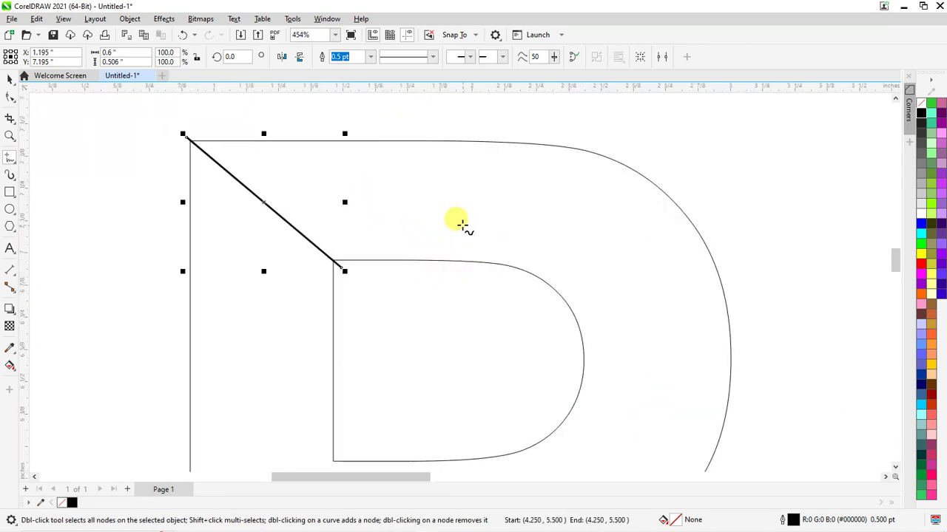
pyautogui.scroll(-1, 287, 172)
pyautogui.scroll(1, 292, 222)
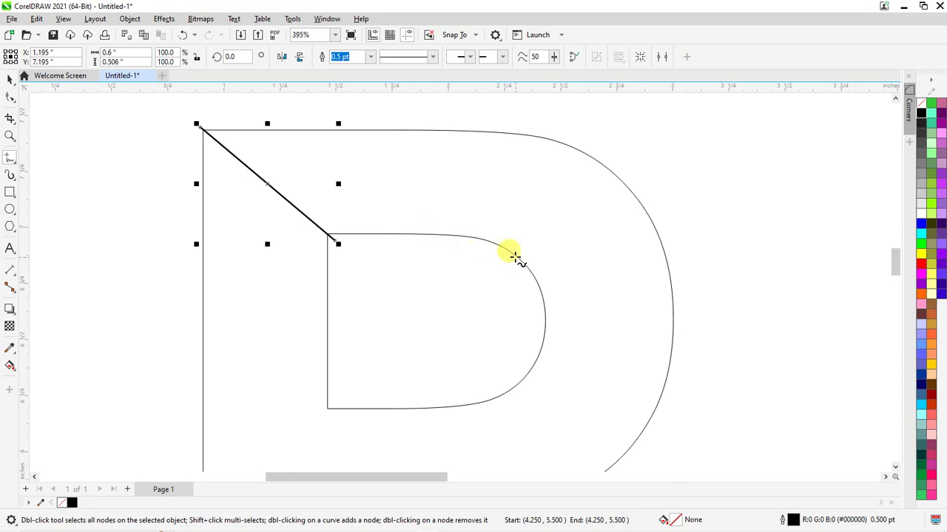
pyautogui.moveTo(516, 256); pyautogui.dragTo(387, 128)
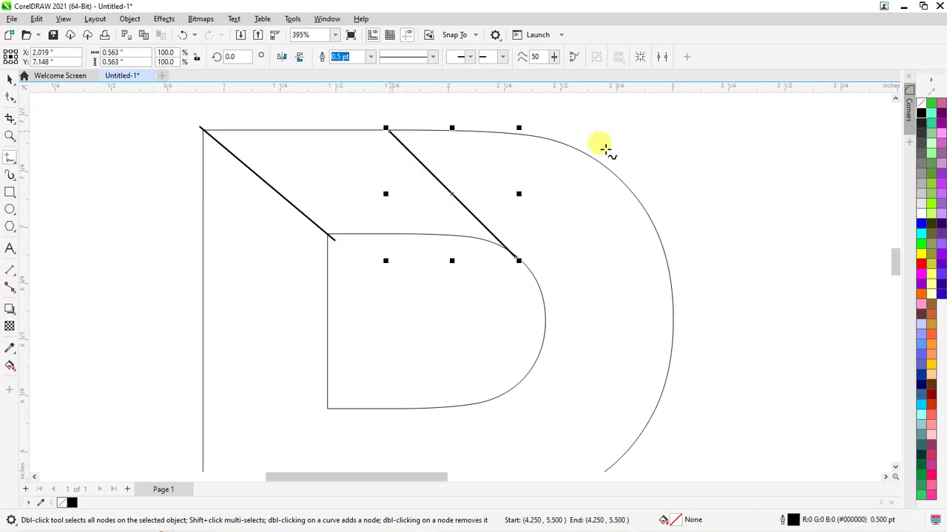
# Scale the second diagonal line to about 0.58 inches wide and high so its upper end extends past the P's top edge
pyautogui.click(11, 78)
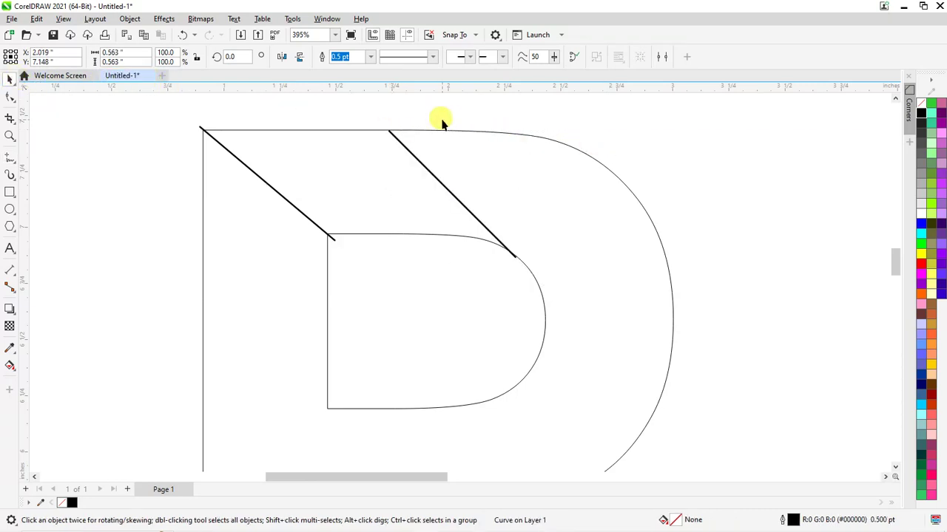
pyautogui.click(429, 171)
pyautogui.scroll(5, 385, 128)
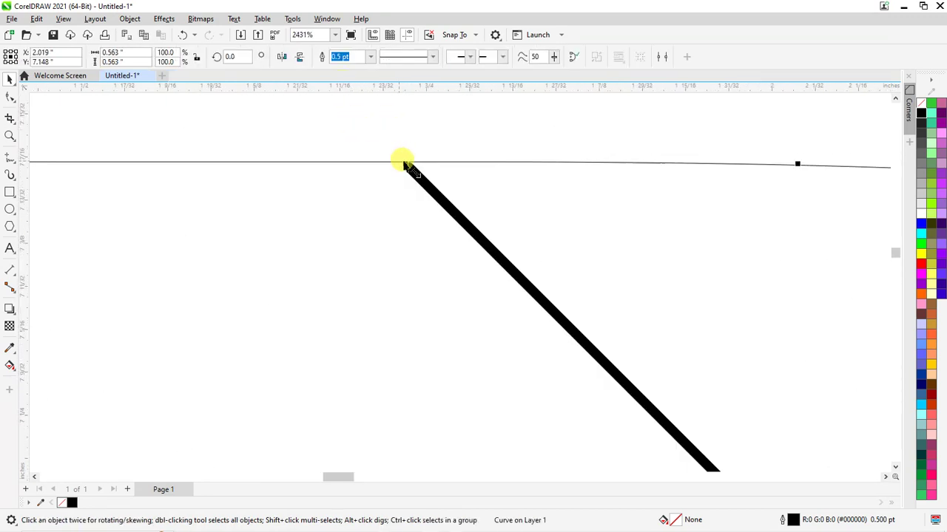
pyautogui.moveTo(404, 162); pyautogui.dragTo(377, 135)
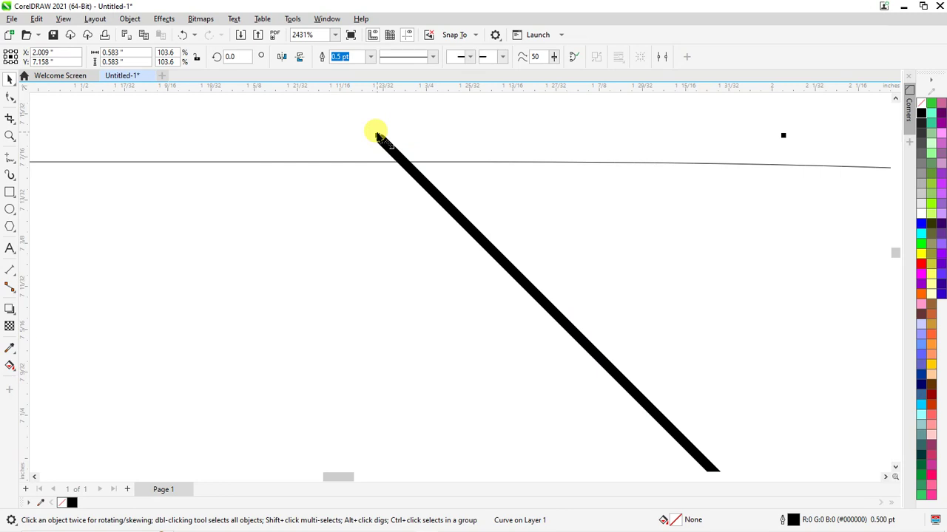
pyautogui.scroll(-5, 376, 135)
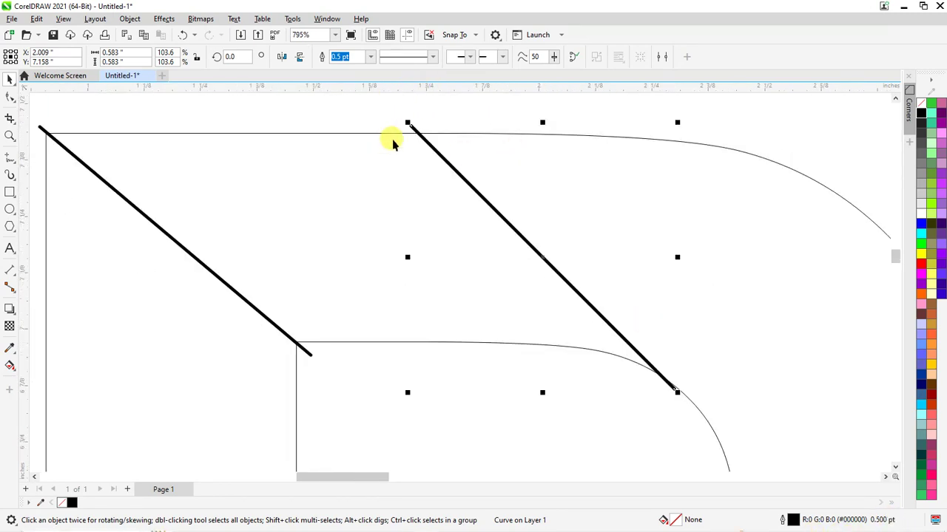
pyautogui.scroll(-2, 391, 137)
pyautogui.scroll(-1, 397, 135)
pyautogui.scroll(-1, 461, 155)
pyautogui.scroll(1, 484, 205)
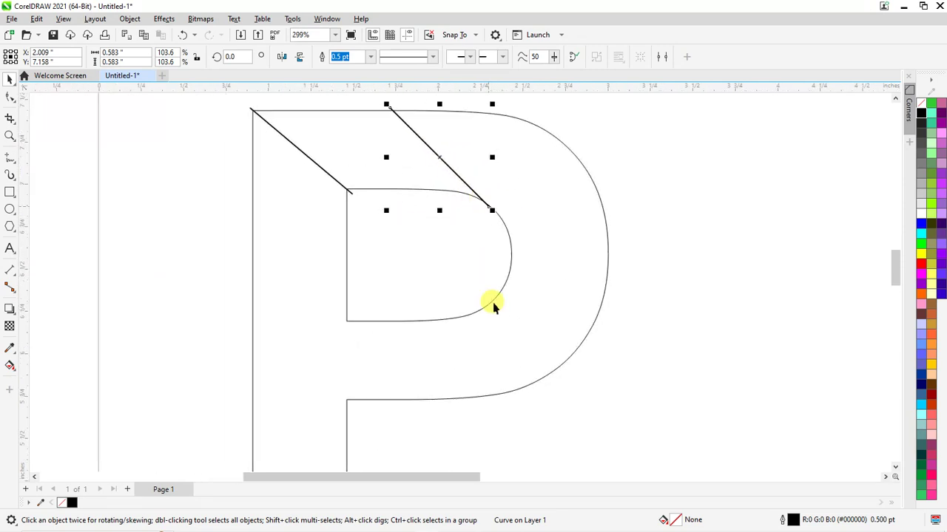
pyautogui.click(11, 160)
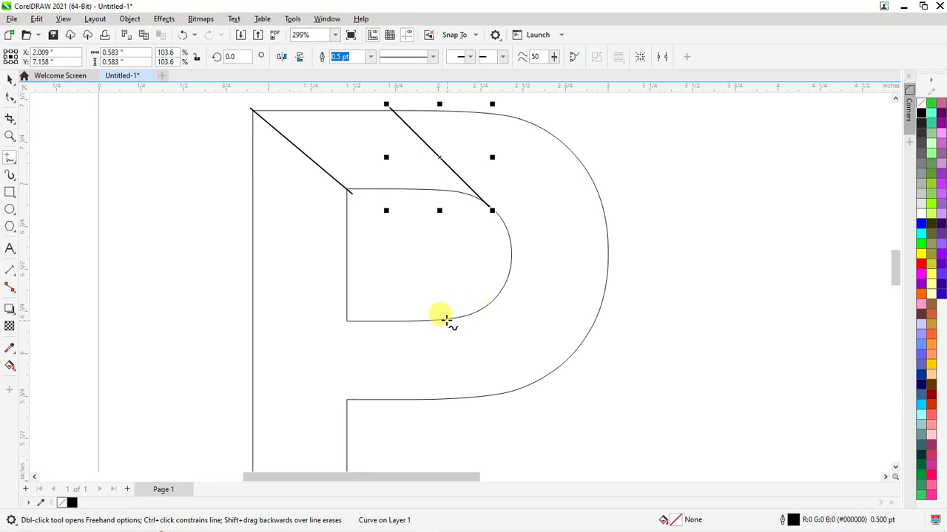
pyautogui.click(444, 319)
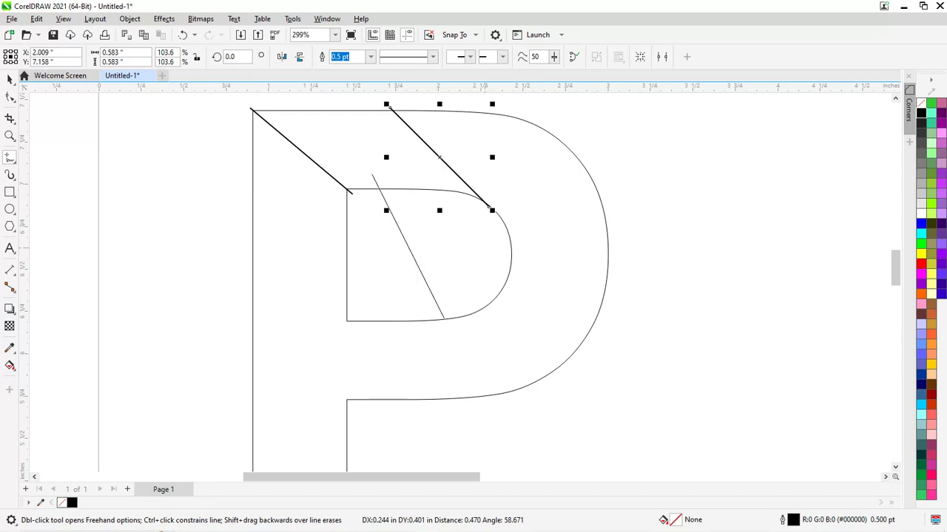
pyautogui.click(10, 80)
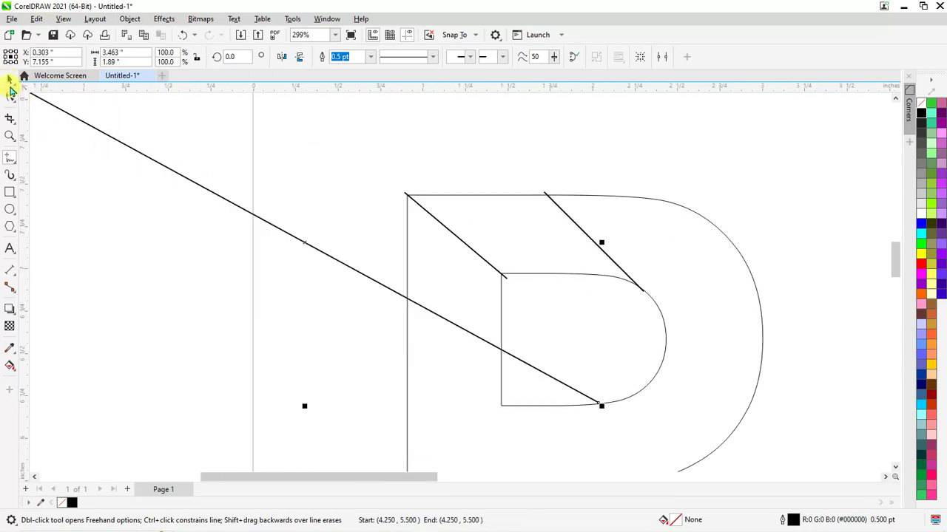
pyautogui.hotkey('ctrl', 'z')
pyautogui.scroll(-2, 687, 205)
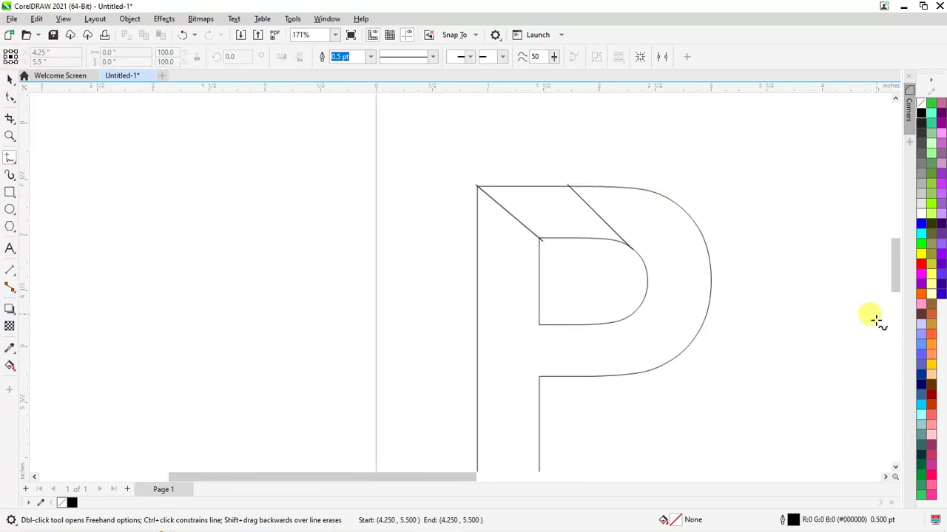
# Draw a straight Freehand line from the inner bowl's lower edge to the P's outer right curve, about 0.98 by 0.64 inches
pyautogui.scroll(2, 877, 317)
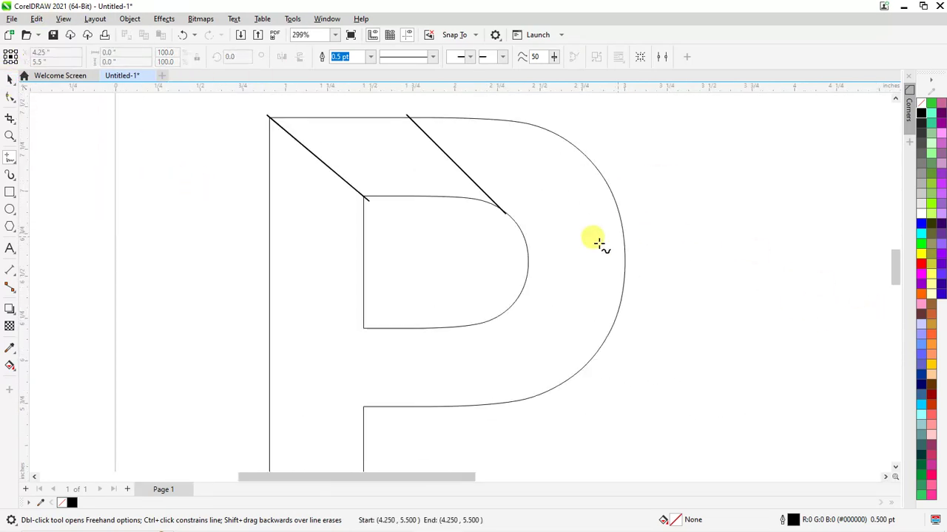
pyautogui.click(457, 327)
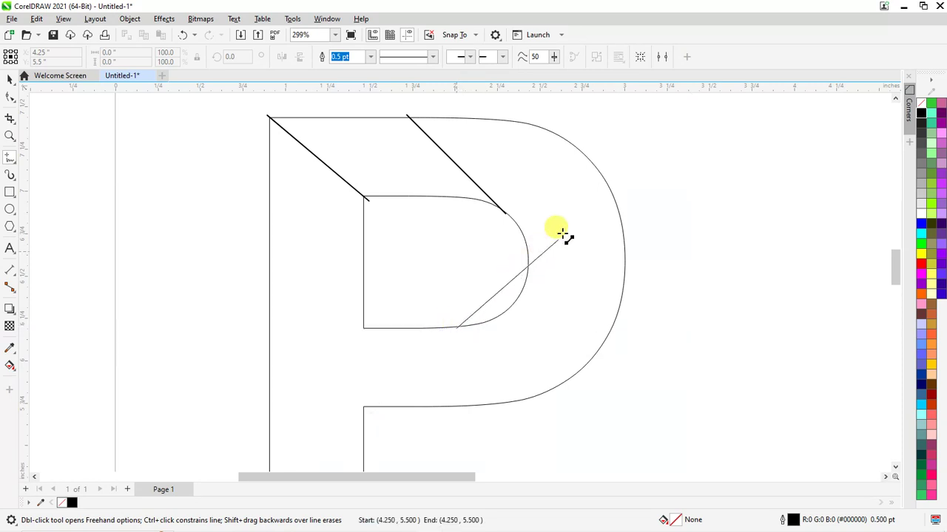
pyautogui.click(621, 220)
pyautogui.scroll(-2, 454, 220)
# Draw a straight line from the inner bowl's lower-left corner just past the stem's left edge, about 0.58 by 0.35 inches
pyautogui.scroll(2, 435, 292)
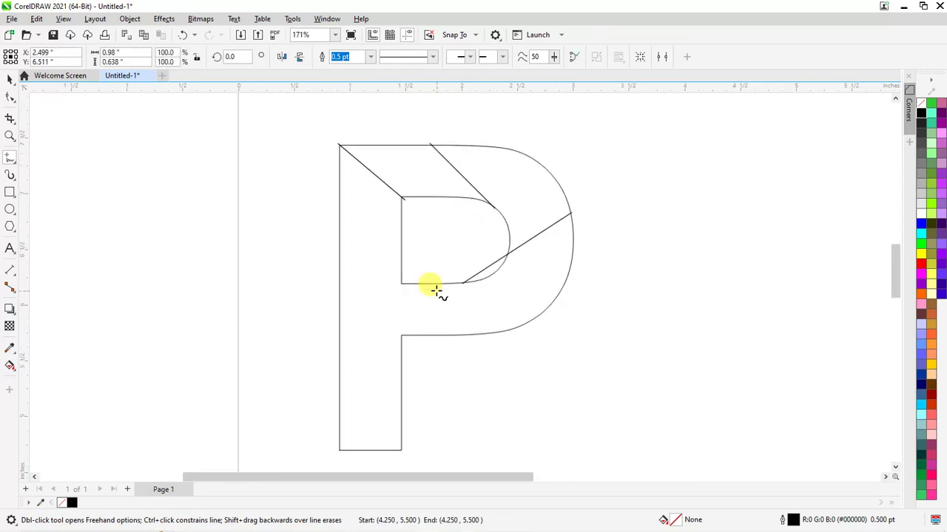
pyautogui.scroll(3, 393, 309)
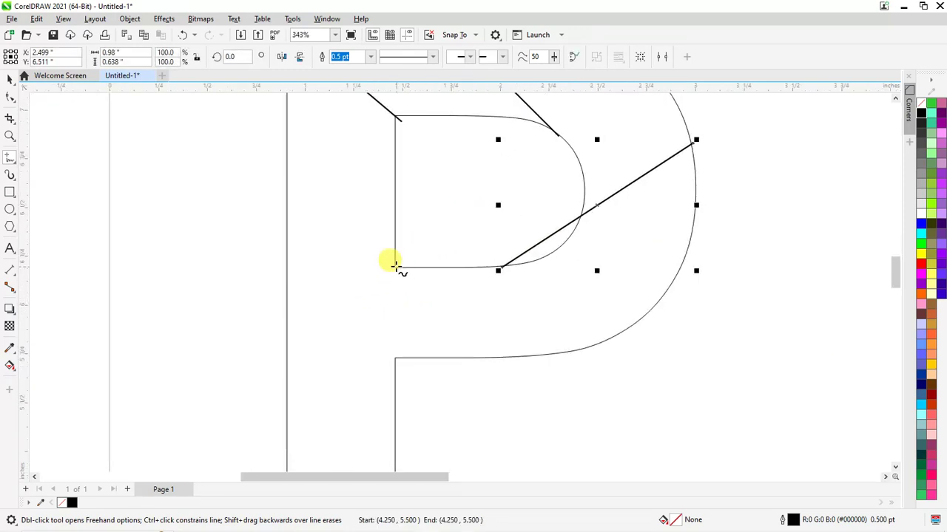
pyautogui.click(396, 266)
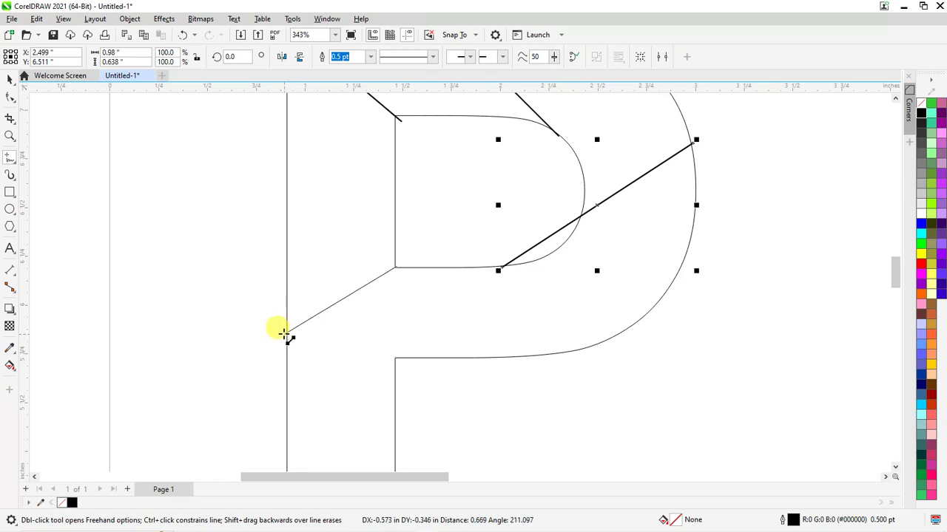
pyautogui.click(284, 333)
# Duplicate the short stem line downward so its upper end crosses the outer corner where the bowl meets the stem, centred at about Y 5.56 inches
pyautogui.scroll(-3, 392, 274)
pyautogui.scroll(2, 363, 343)
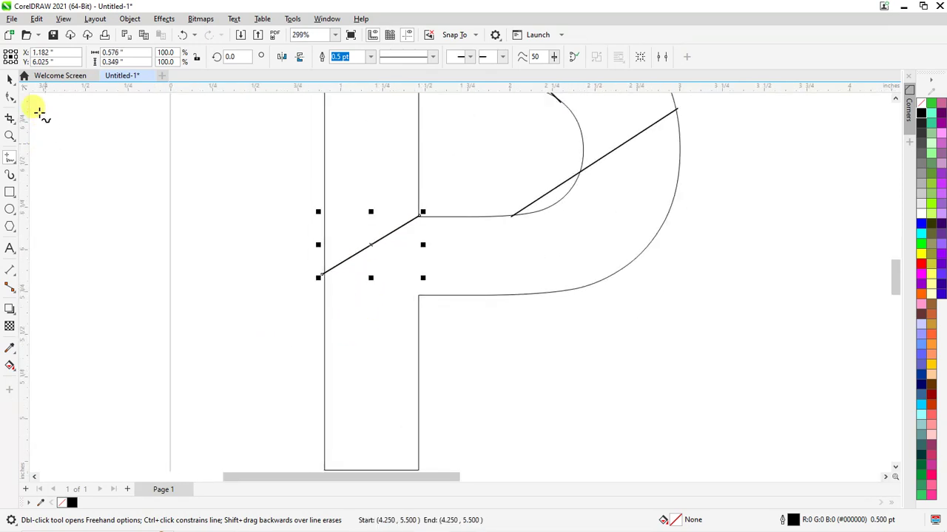
pyautogui.click(10, 81)
pyautogui.scroll(2, 365, 244)
pyautogui.moveTo(367, 241); pyautogui.dragTo(374, 365)
pyautogui.scroll(5, 446, 326)
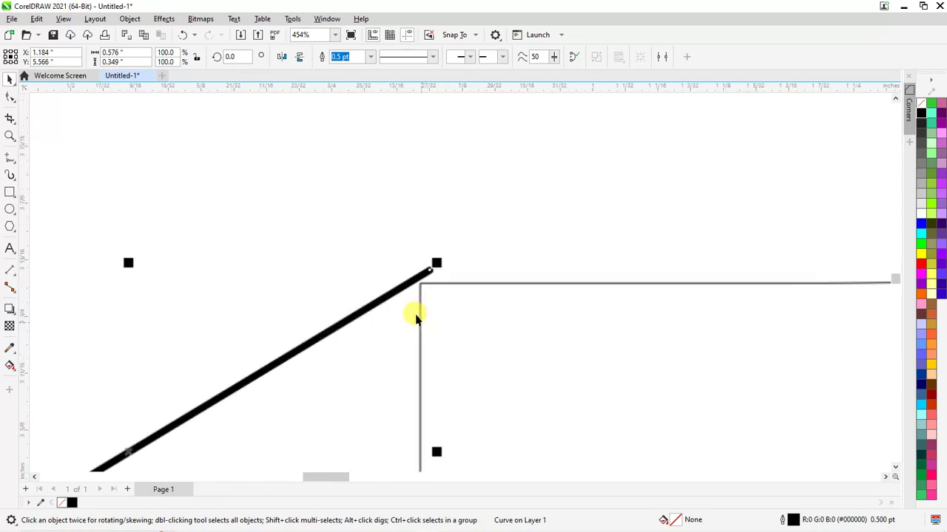
pyautogui.moveTo(429, 277); pyautogui.dragTo(425, 271)
pyautogui.scroll(-4, 426, 265)
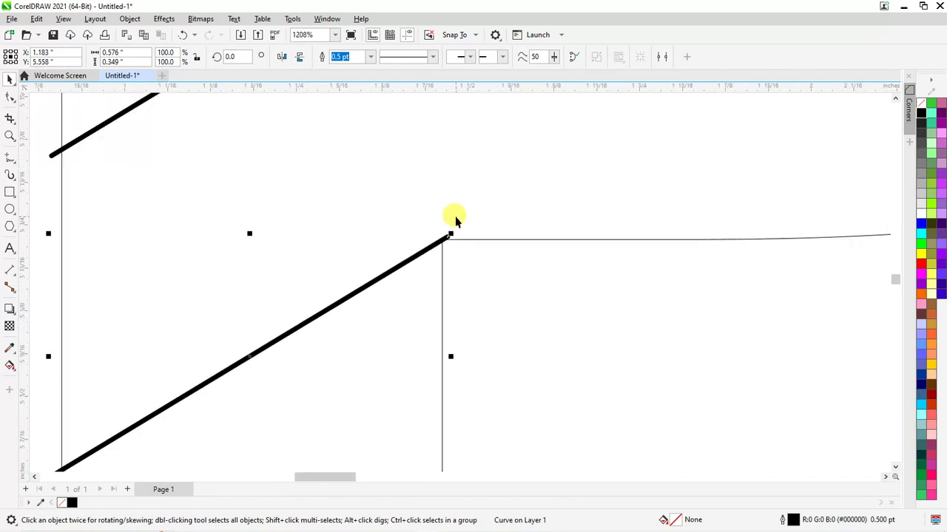
# Duplicate the lower stem line again near the foot of the stem, centred at about Y 4.91 inches
pyautogui.scroll(-3, 382, 202)
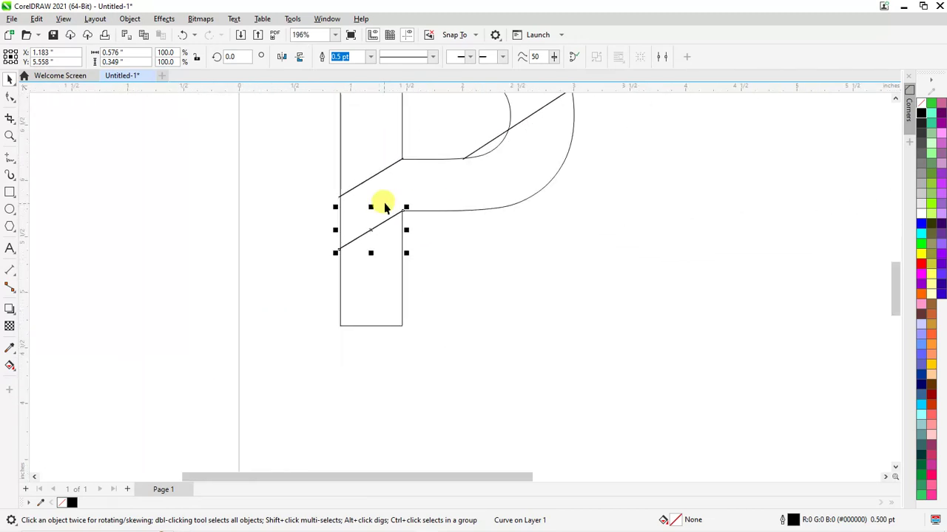
pyautogui.scroll(3, 391, 205)
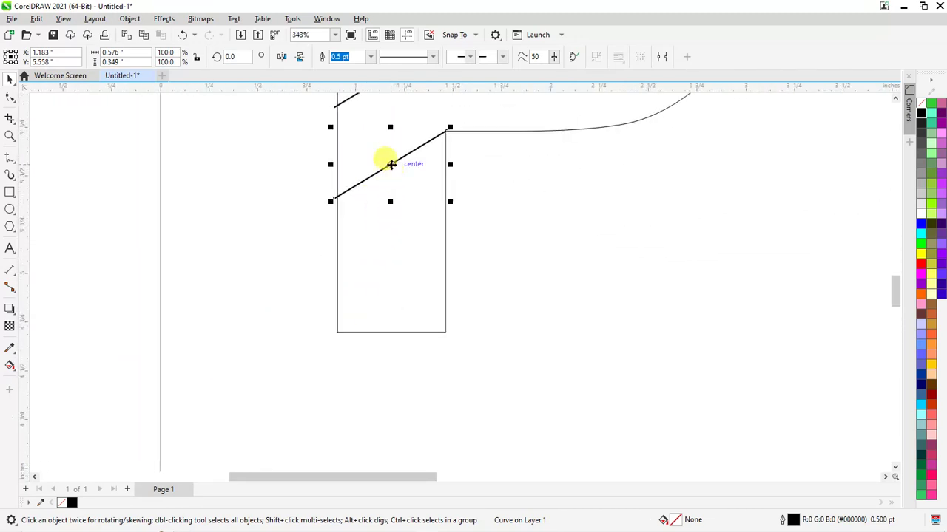
pyautogui.moveTo(391, 164); pyautogui.dragTo(389, 290)
pyautogui.scroll(5, 372, 295)
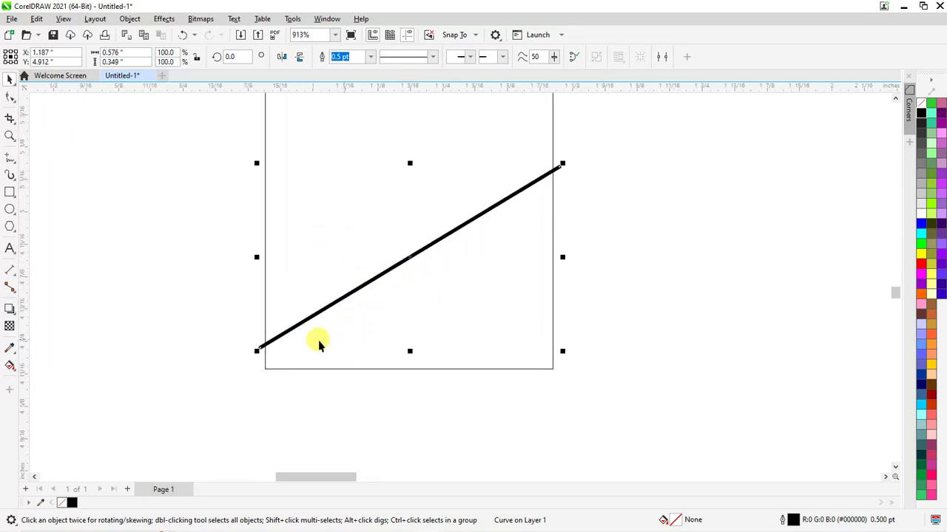
pyautogui.scroll(-3, 319, 344)
pyautogui.click(539, 281)
pyautogui.scroll(-2, 440, 340)
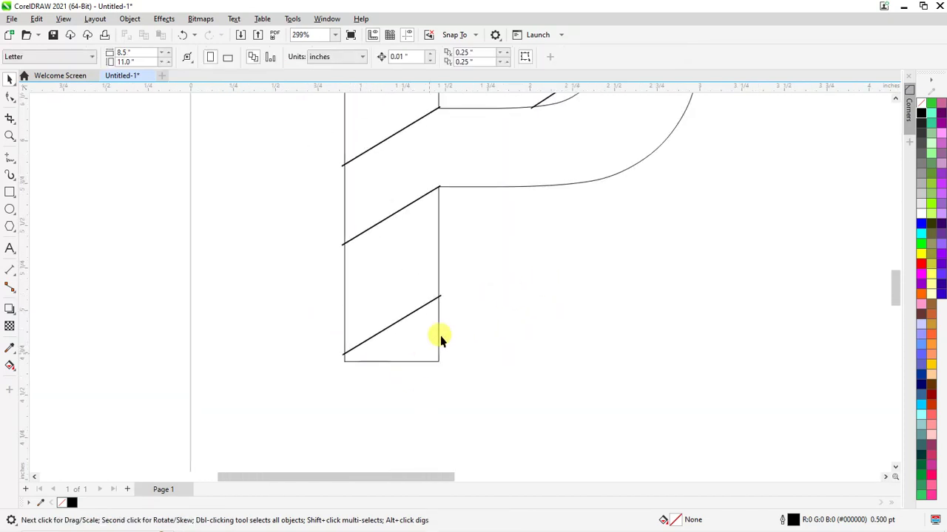
# Examine the whole P and the dividing lines placed across its bowl and stem
pyautogui.scroll(-3, 441, 340)
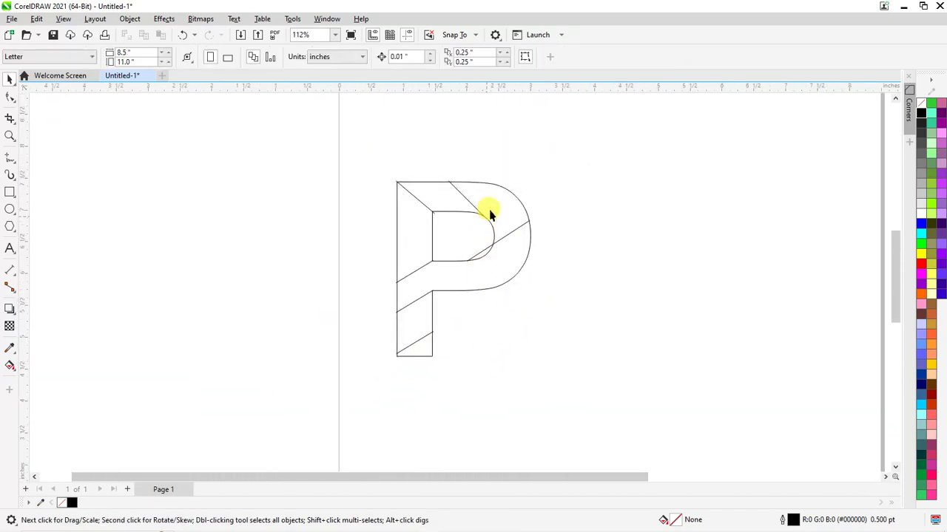
pyautogui.scroll(2, 491, 207)
pyautogui.scroll(-1, 375, 249)
pyautogui.scroll(2, 524, 359)
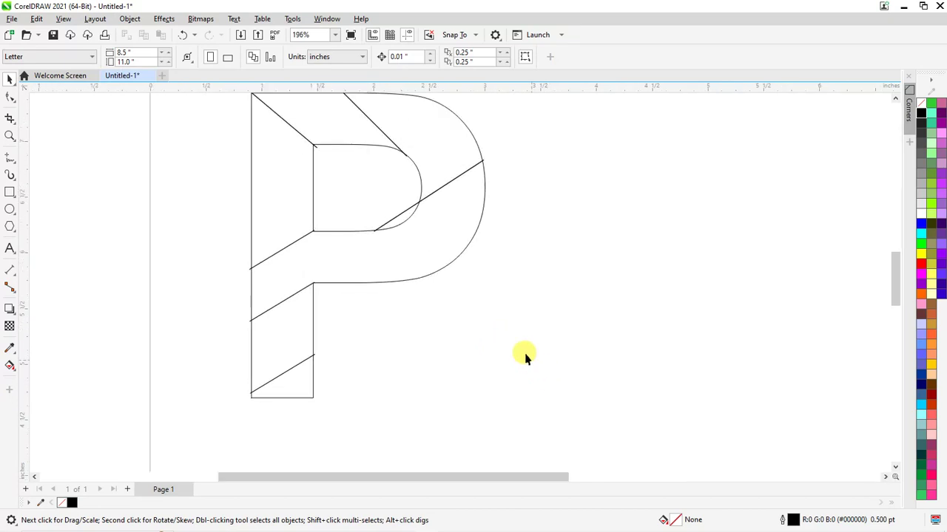
pyautogui.scroll(-1, 396, 263)
pyautogui.scroll(2, 334, 153)
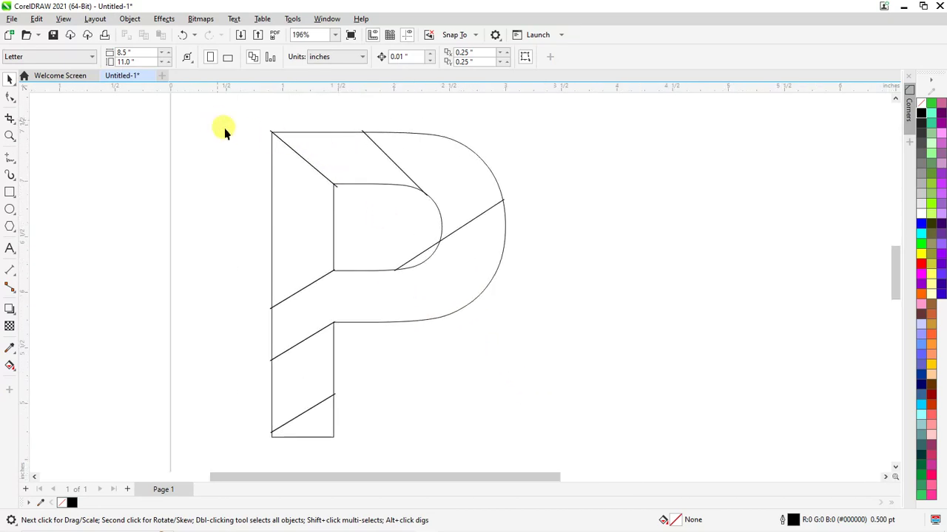
pyautogui.moveTo(217, 119); pyautogui.dragTo(369, 231)
pyautogui.click(392, 161)
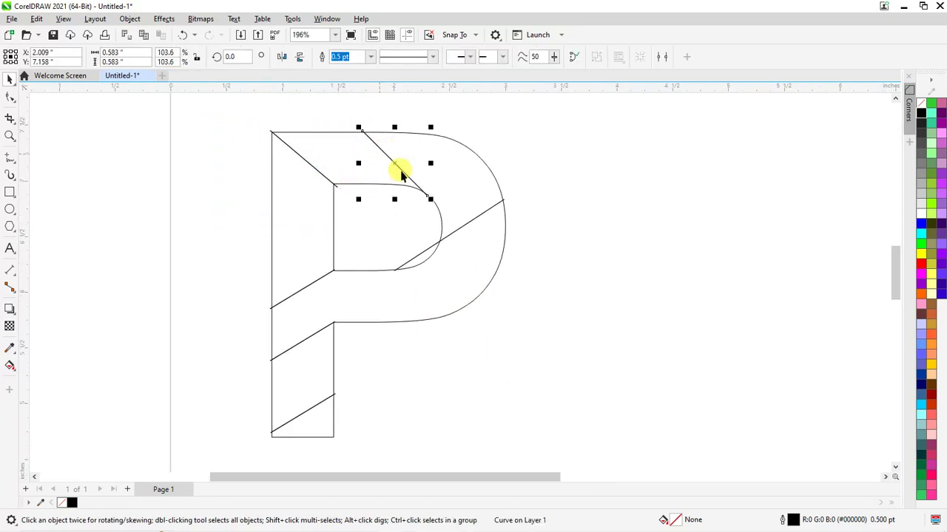
pyautogui.moveTo(640, 200); pyautogui.dragTo(332, 303)
pyautogui.click(418, 256)
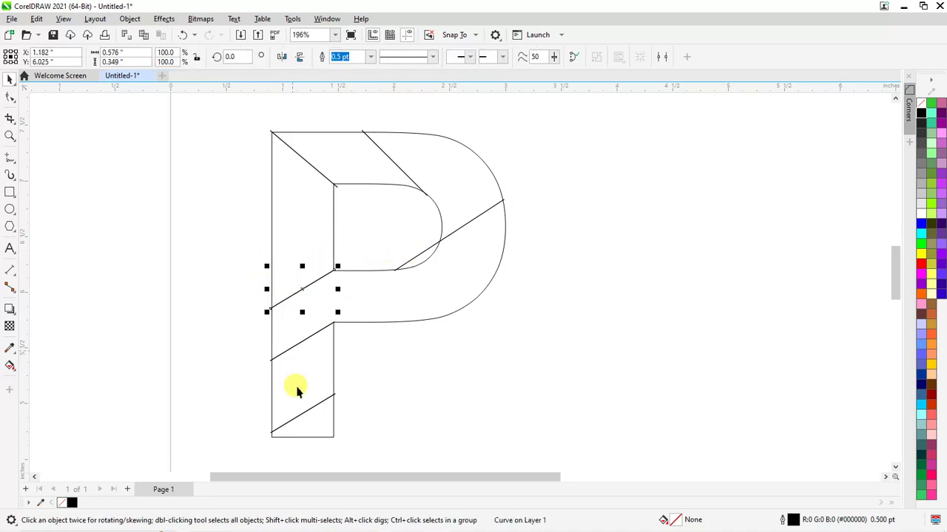
# Move the outlined P aside to separate it from its six dividing lines, and undo that move
pyautogui.moveTo(452, 307); pyautogui.dragTo(729, 275)
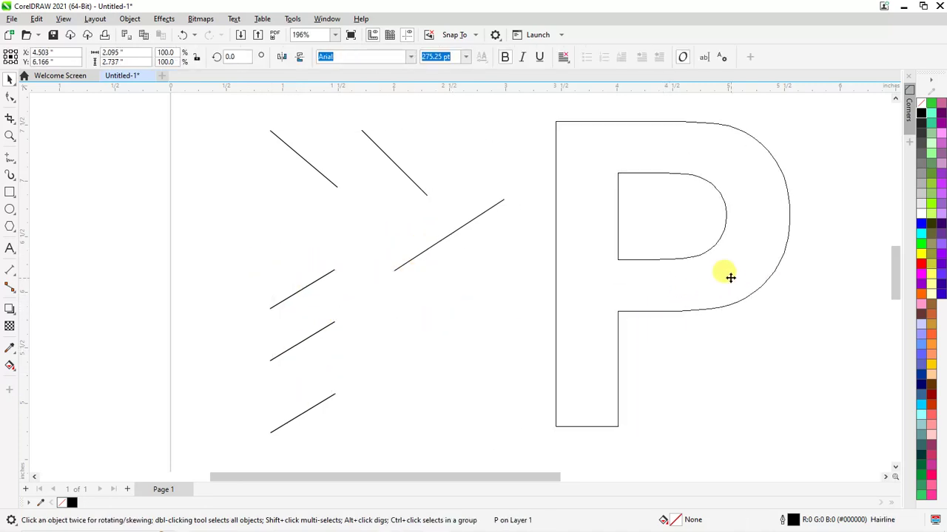
pyautogui.click(232, 169)
pyautogui.scroll(-2, 135, 153)
pyautogui.moveTo(154, 128); pyautogui.dragTo(450, 361)
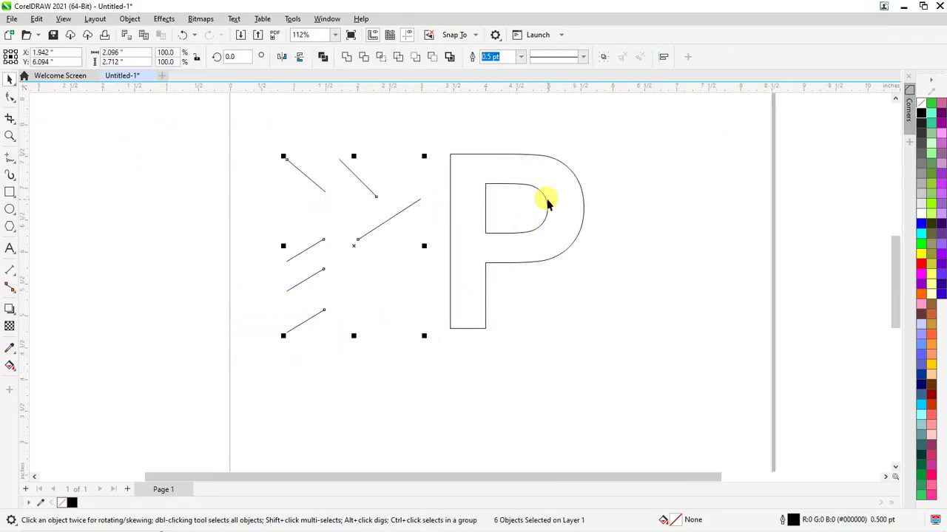
pyautogui.click(631, 182)
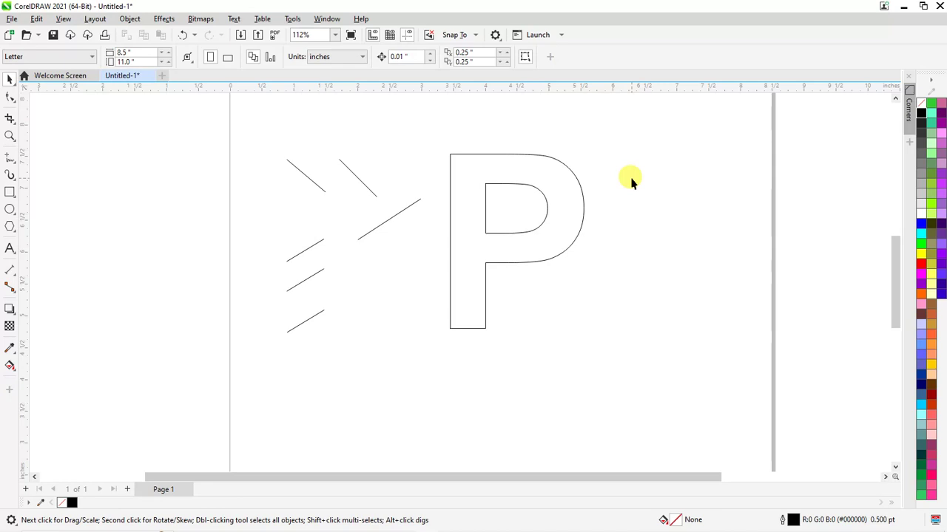
pyautogui.hotkey('ctrl', 'z')
pyautogui.hotkey('ctrl', 'z')
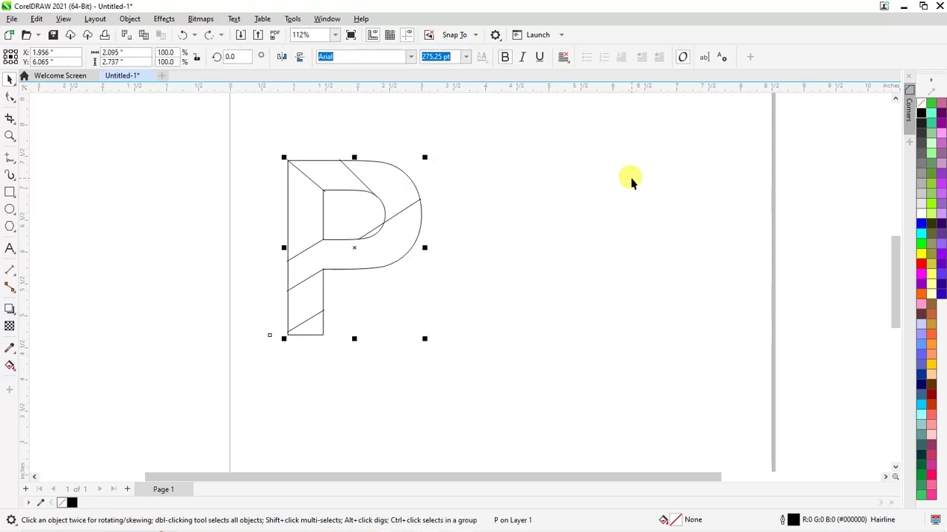
pyautogui.click(631, 182)
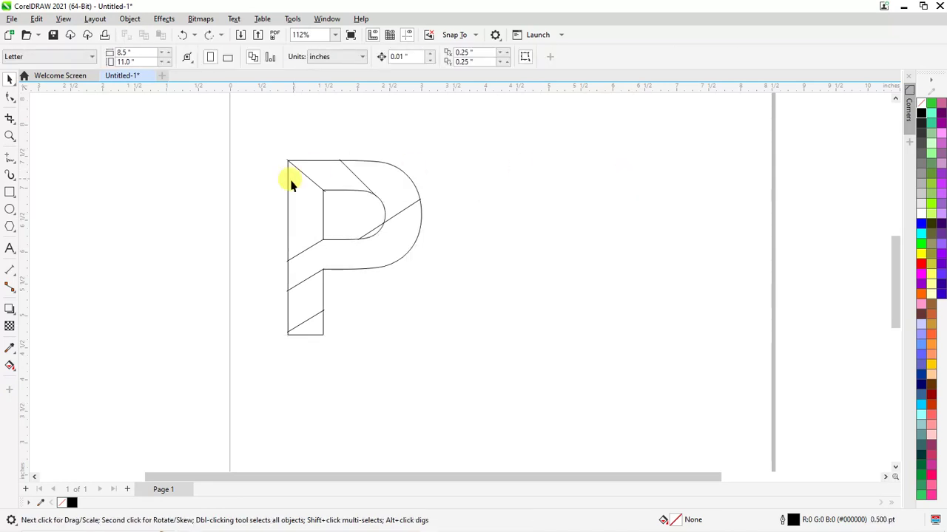
# Convert the P's upper-left diagonal line to a curve and bend its middle toward the lower left
pyautogui.scroll(2, 289, 173)
pyautogui.click(316, 173)
pyautogui.click(316, 172)
pyautogui.scroll(2, 340, 127)
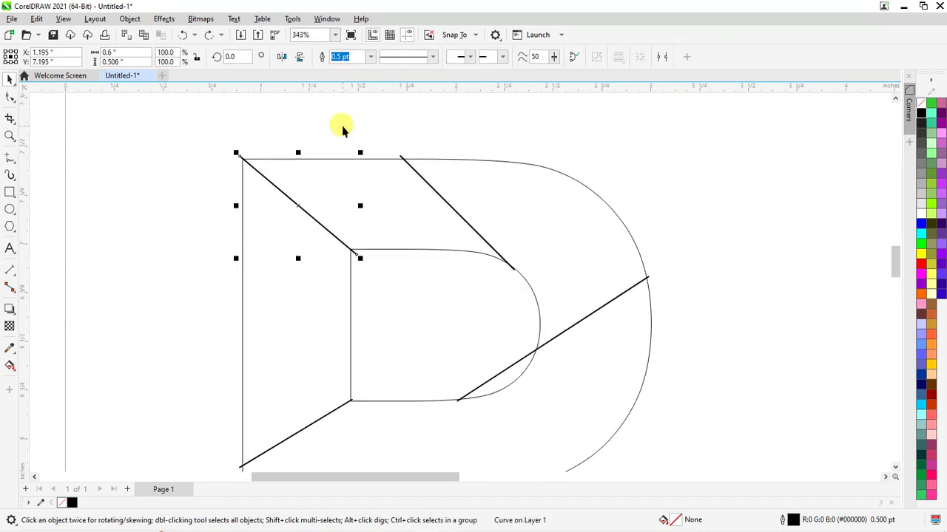
pyautogui.click(11, 98)
pyautogui.scroll(1, 296, 203)
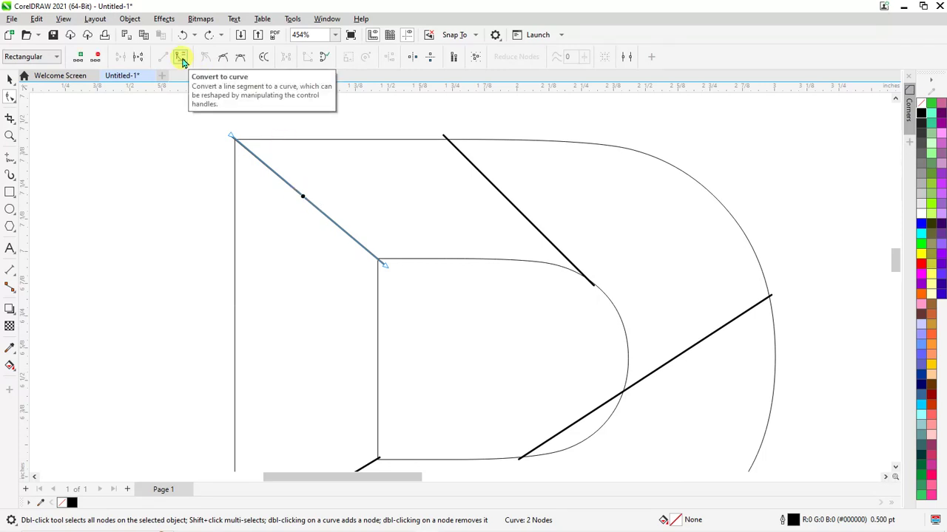
pyautogui.rightClick(303, 199)
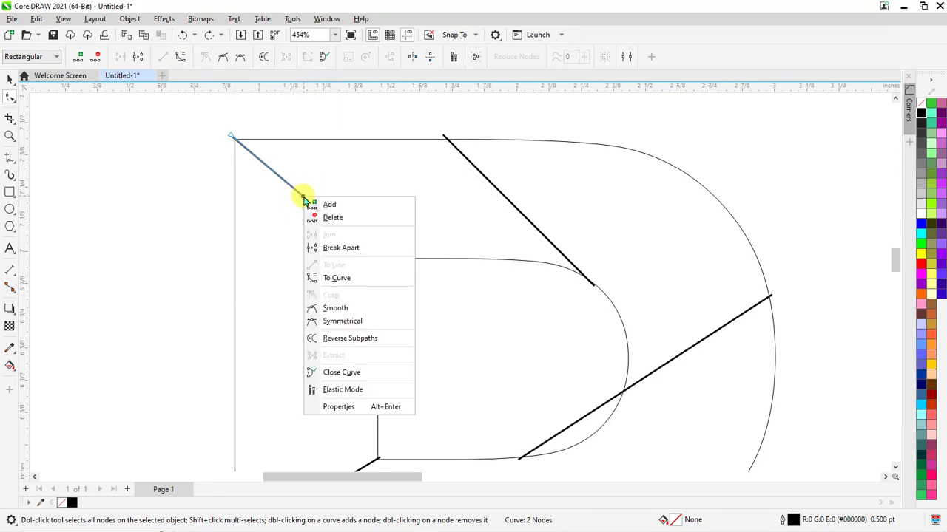
pyautogui.click(343, 286)
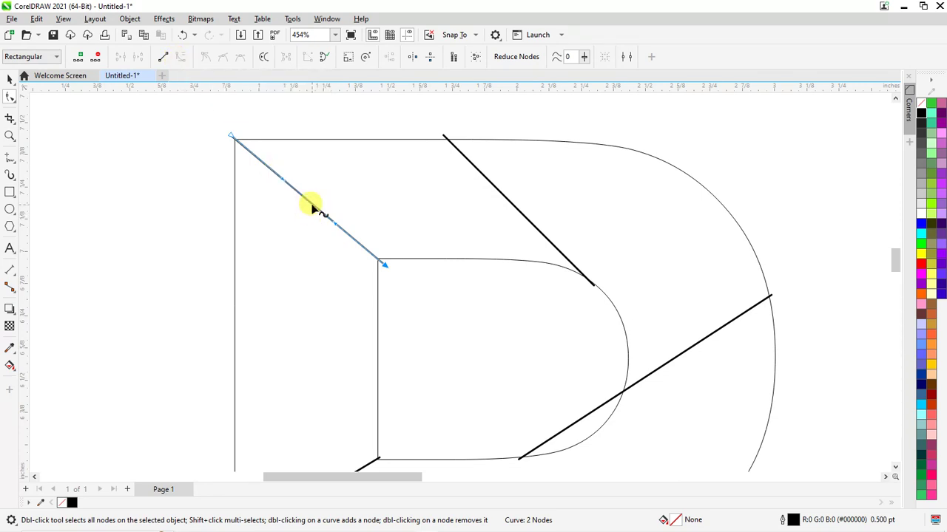
pyautogui.moveTo(313, 209); pyautogui.dragTo(289, 228)
# Align the bent line's lower end node with the inner bowl's top edge and level its control handle horizontally
pyautogui.scroll(3, 372, 242)
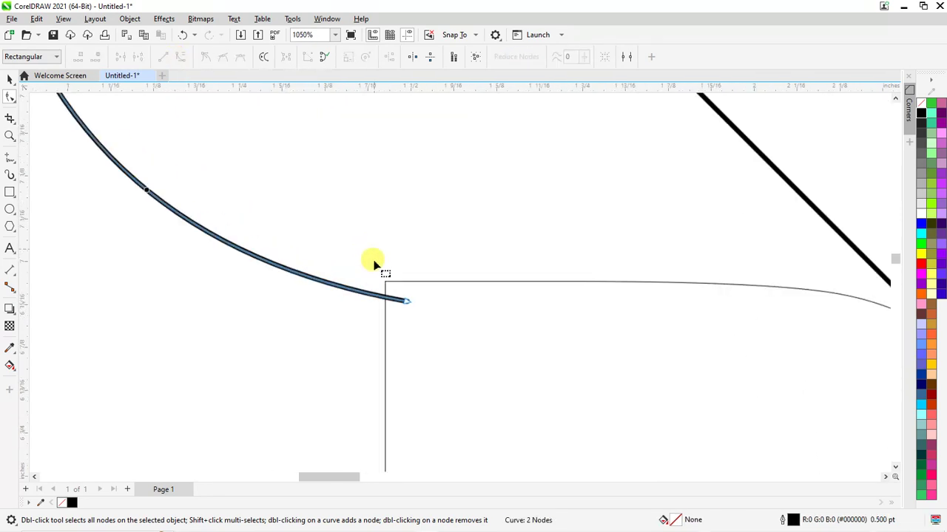
pyautogui.moveTo(406, 299); pyautogui.dragTo(404, 288)
pyautogui.scroll(1, 404, 288)
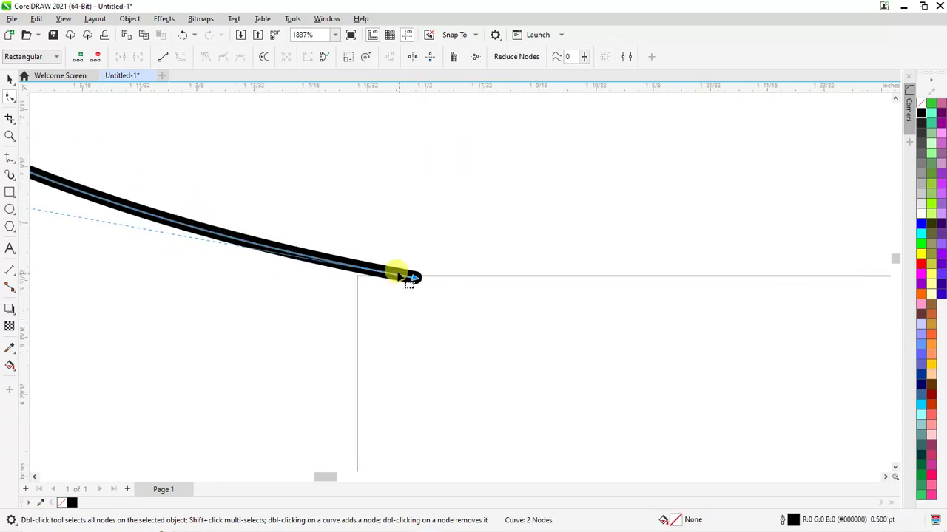
pyautogui.scroll(1, 416, 280)
pyautogui.scroll(-1, 490, 295)
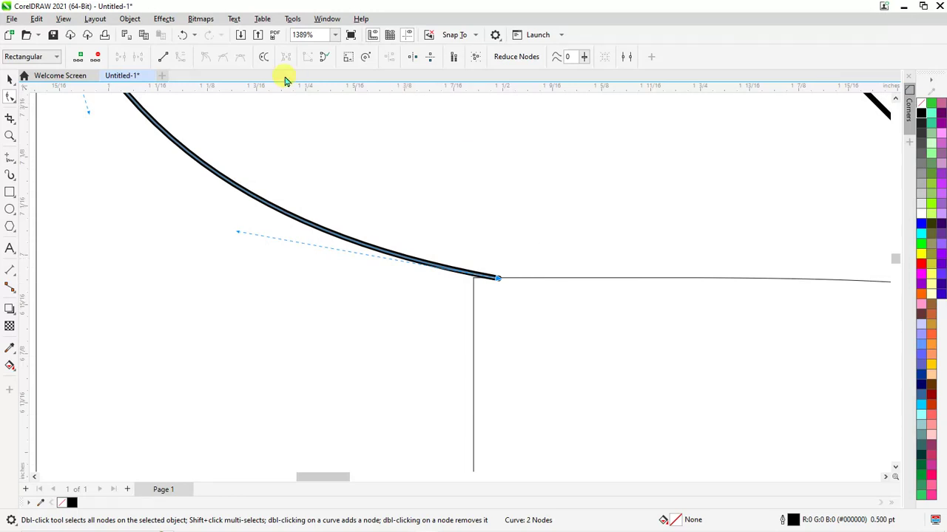
pyautogui.moveTo(234, 234); pyautogui.dragTo(225, 284)
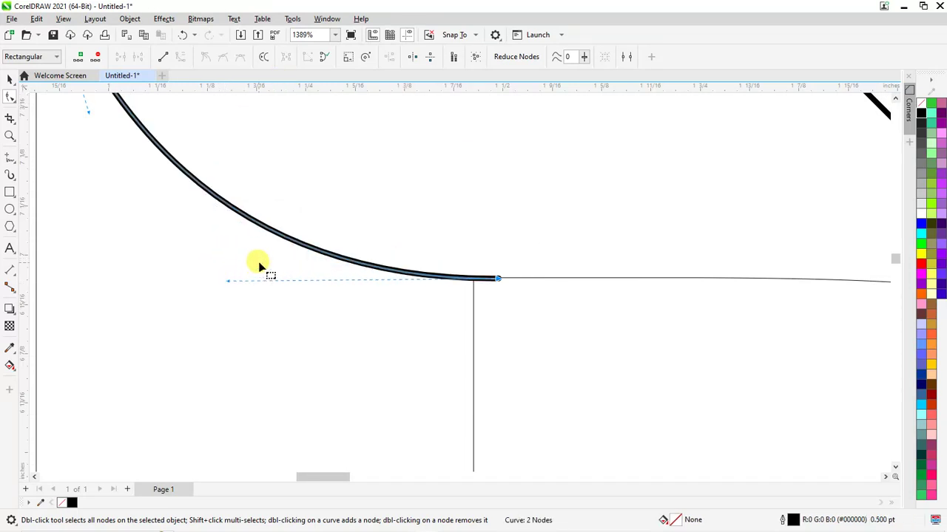
# Move the upper-left curve's top node to just beyond the P's top-left corner and pull its control handle down to steepen the curve
pyautogui.scroll(-2, 260, 264)
pyautogui.scroll(4, 180, 140)
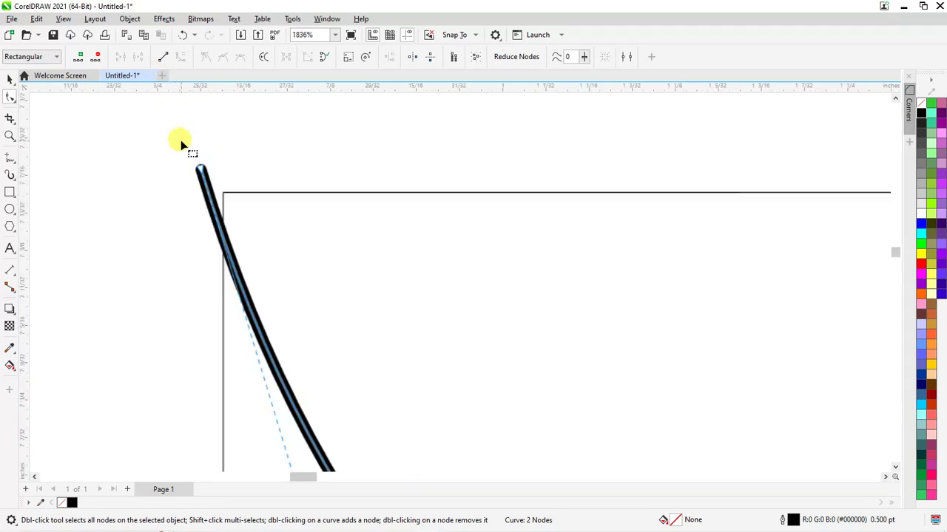
pyautogui.moveTo(225, 181); pyautogui.dragTo(218, 169)
pyautogui.scroll(-1, 219, 170)
pyautogui.scroll(-1, 219, 170)
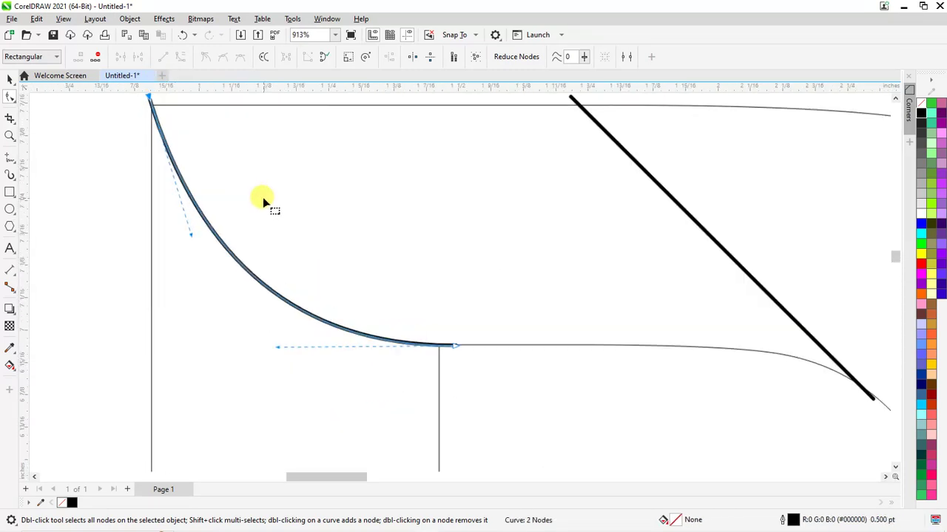
pyautogui.moveTo(190, 242); pyautogui.dragTo(179, 286)
pyautogui.scroll(-1, 179, 285)
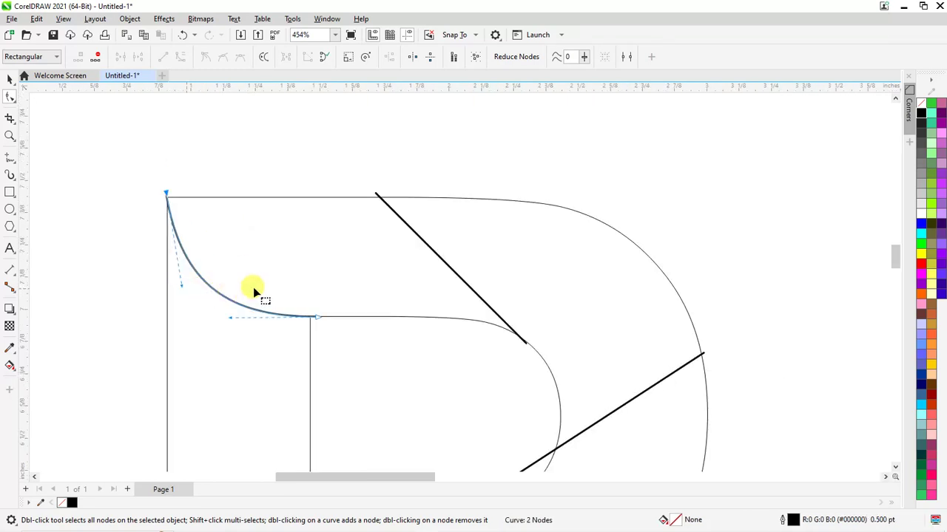
pyautogui.click(341, 220)
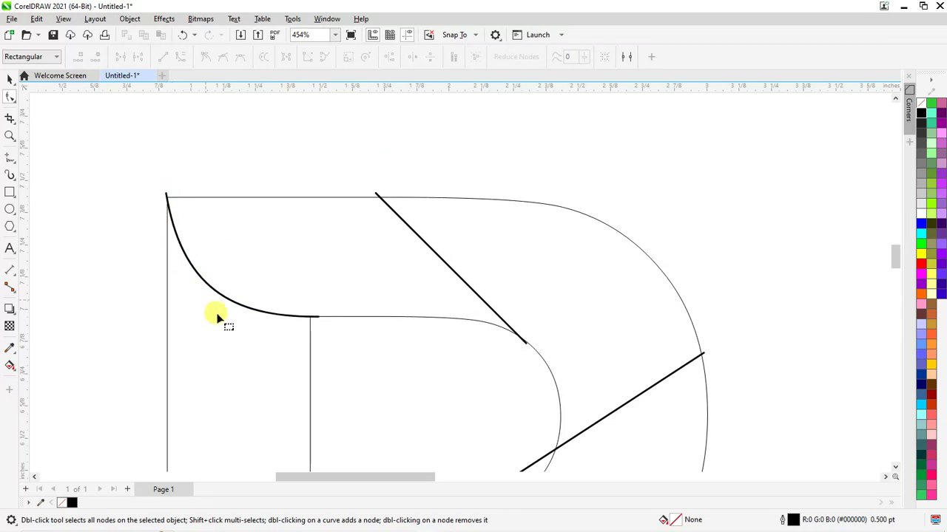
# Set the upper-left curve's outline width to Hairline and check its lower end against the inner bowl's top edge
pyautogui.scroll(2, 312, 318)
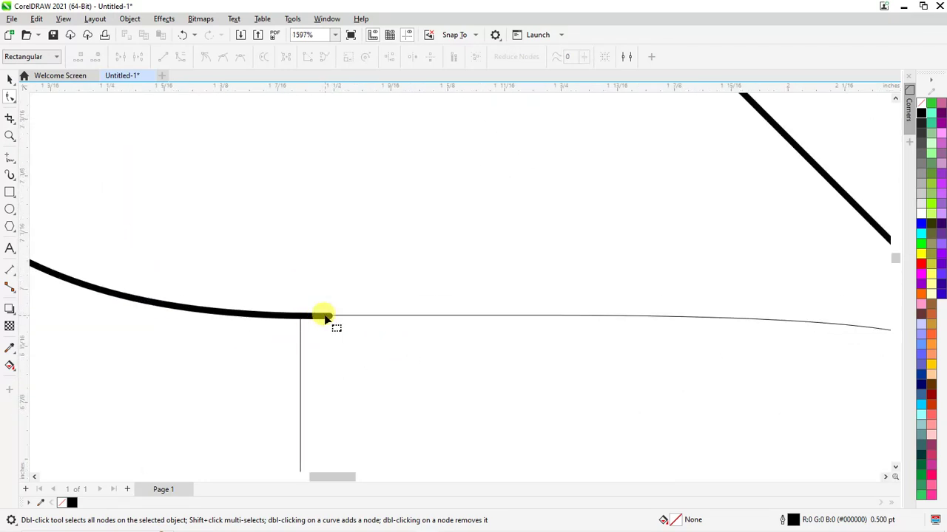
pyautogui.click(324, 317)
pyautogui.scroll(2, 323, 317)
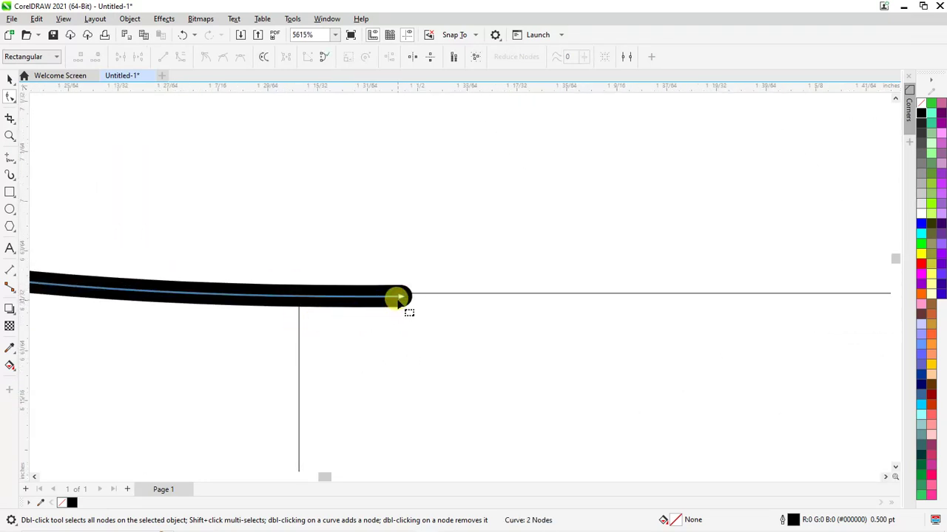
pyautogui.click(397, 297)
pyautogui.click(11, 80)
pyautogui.scroll(-4, 592, 214)
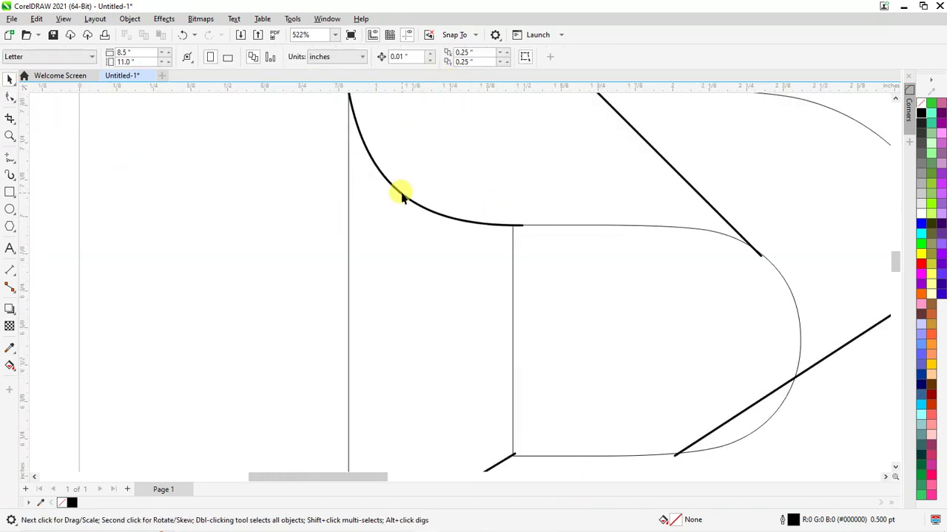
pyautogui.click(398, 191)
pyautogui.click(363, 58)
pyautogui.click(371, 59)
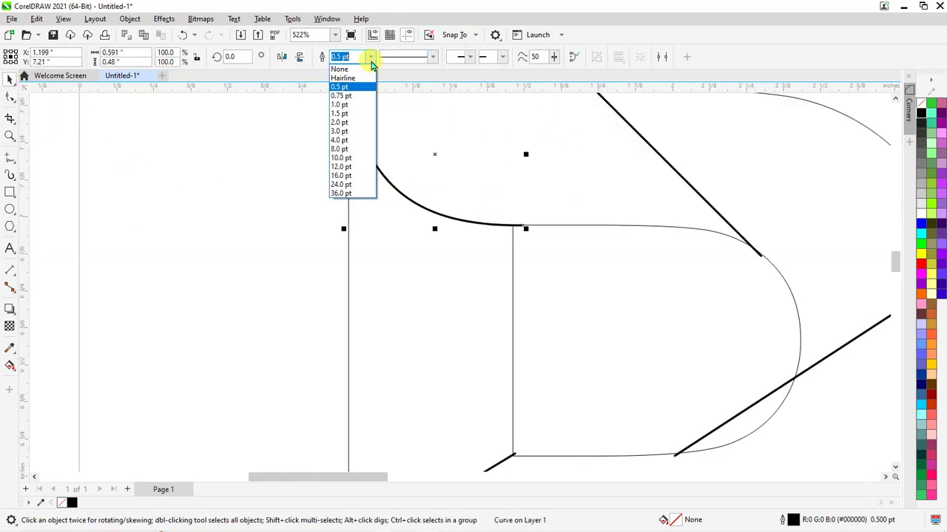
pyautogui.click(363, 77)
pyautogui.scroll(1, 536, 222)
pyautogui.scroll(4, 536, 221)
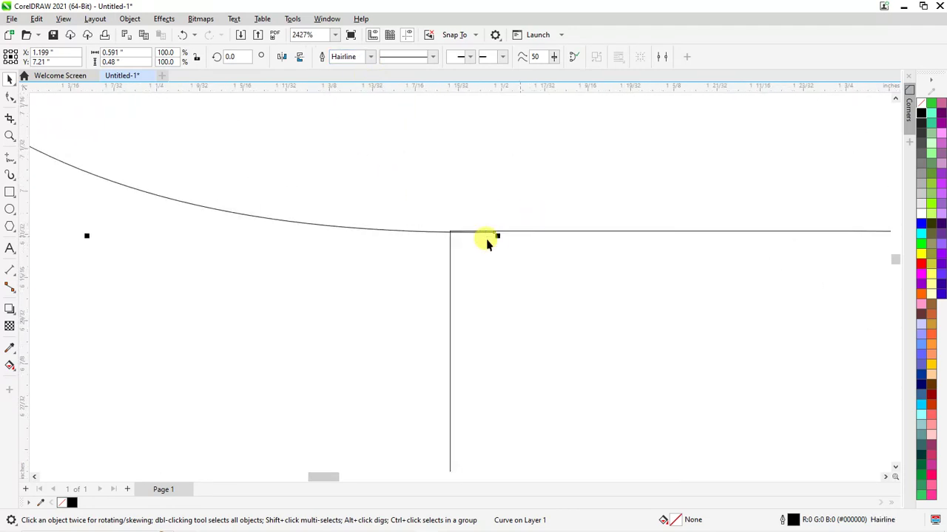
pyautogui.scroll(-1, 529, 198)
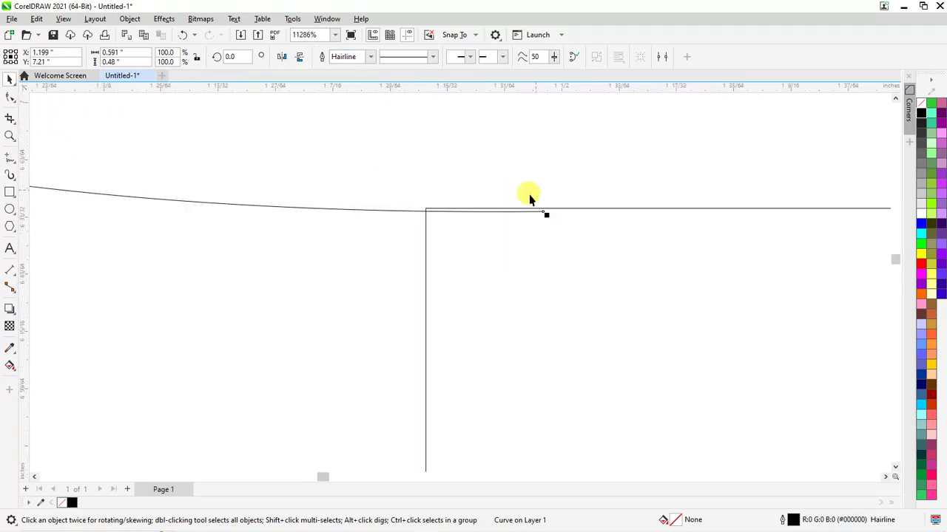
pyautogui.scroll(-4, 178, 154)
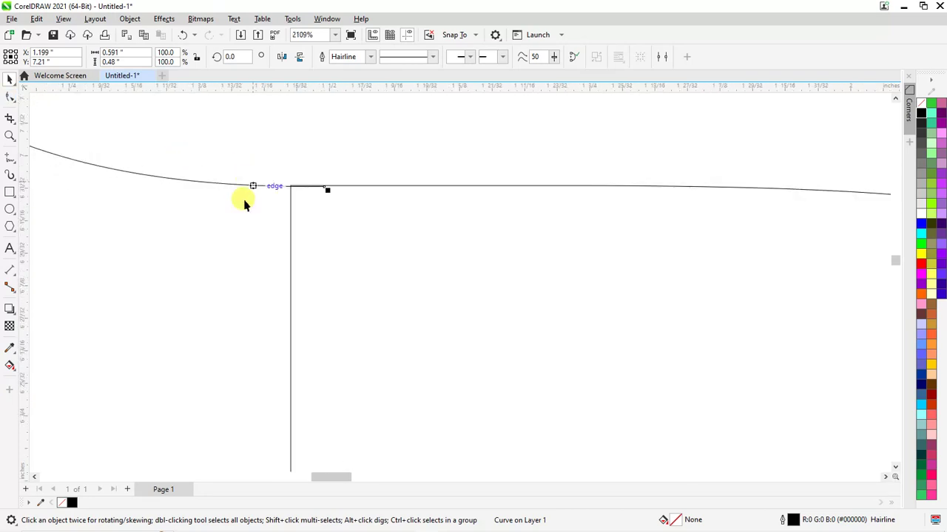
# Set the outline width of the two dividing lines across the bowl to Hairline
pyautogui.click(402, 171)
pyautogui.scroll(-1, 368, 197)
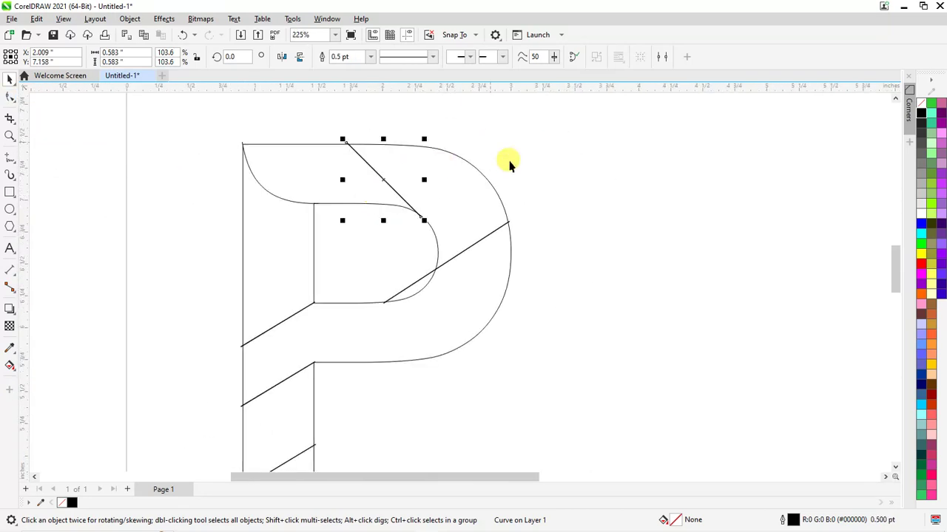
pyautogui.click(600, 148)
pyautogui.moveTo(618, 117); pyautogui.dragTo(347, 376)
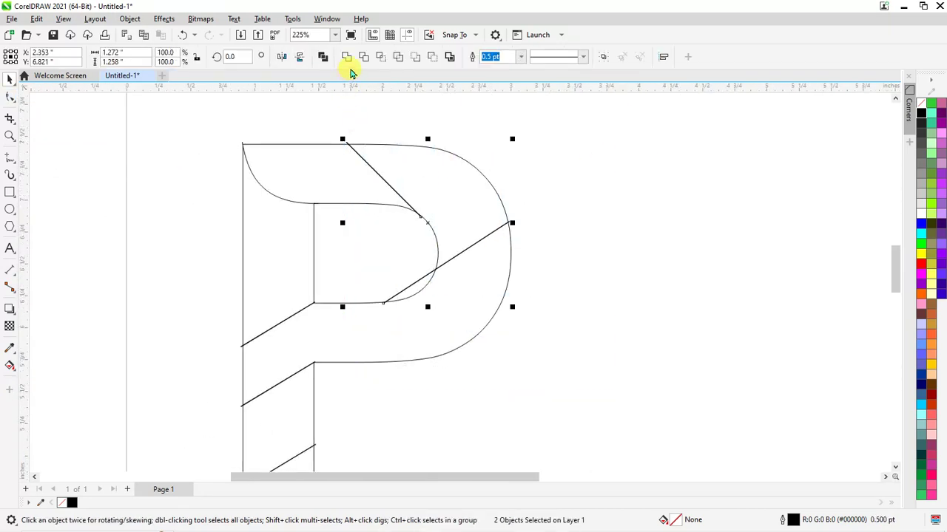
pyautogui.click(523, 62)
pyautogui.click(497, 87)
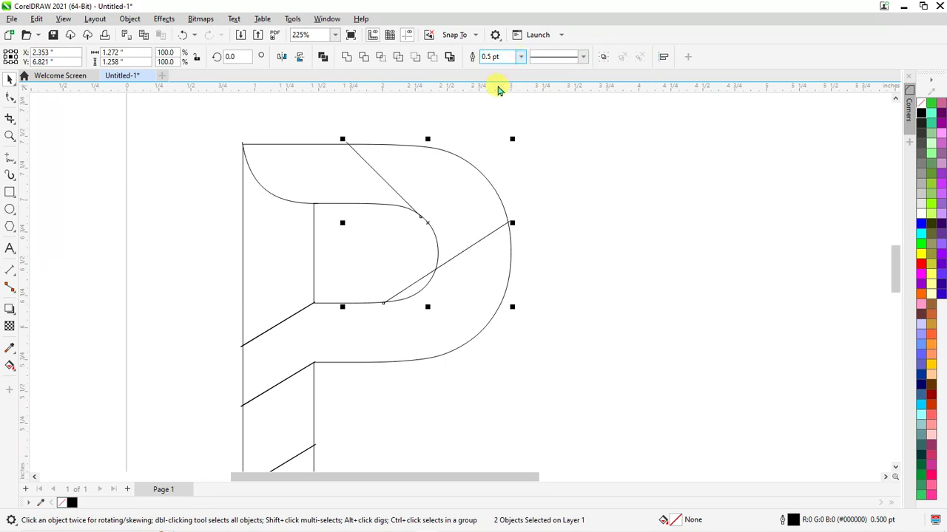
# Set the outline width of the three diagonal lines across the stem to Hairline
pyautogui.scroll(-1, 422, 148)
pyautogui.moveTo(288, 230); pyautogui.dragTo(400, 346)
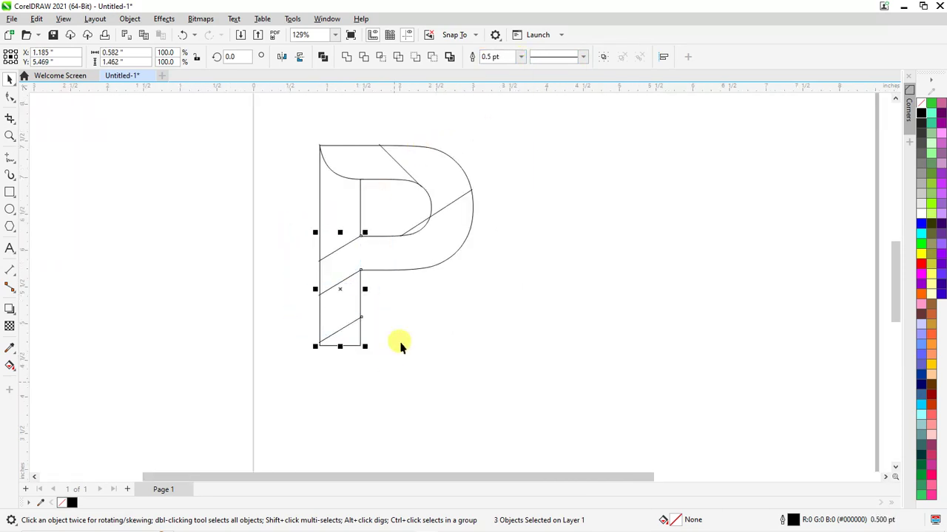
pyautogui.click(520, 57)
pyautogui.click(513, 81)
pyautogui.click(434, 145)
# Convert the bowl's upper diagonal line to a curve and bend its middle outward toward the upper right
pyautogui.scroll(1, 434, 146)
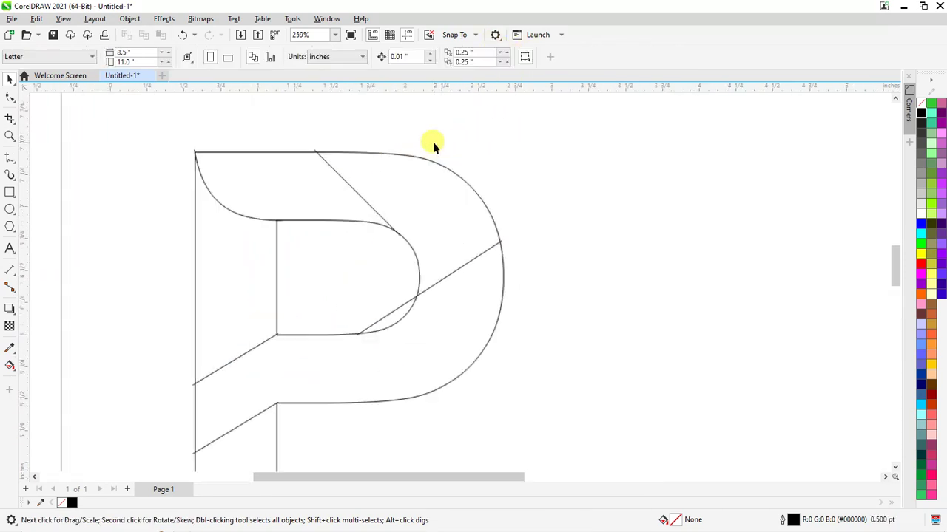
pyautogui.scroll(1, 434, 146)
pyautogui.click(316, 173)
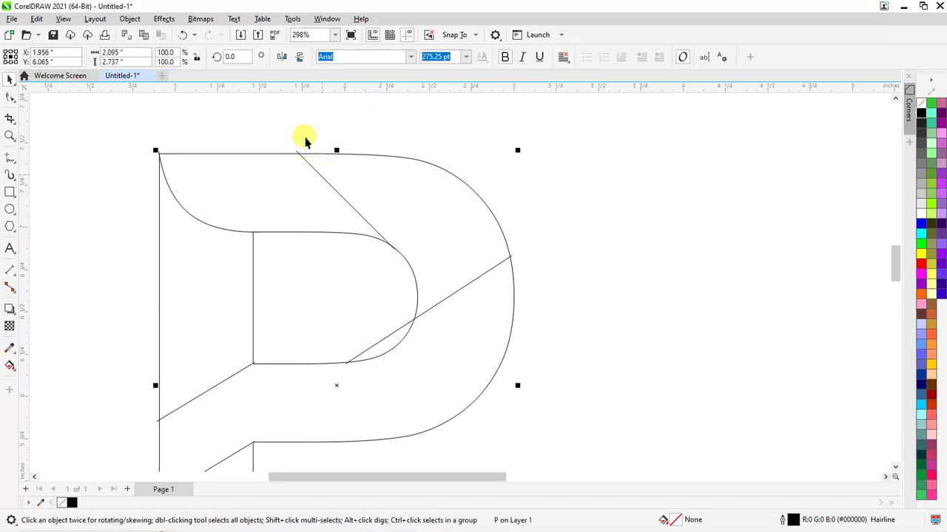
pyautogui.moveTo(282, 125); pyautogui.dragTo(409, 272)
pyautogui.scroll(4, 343, 144)
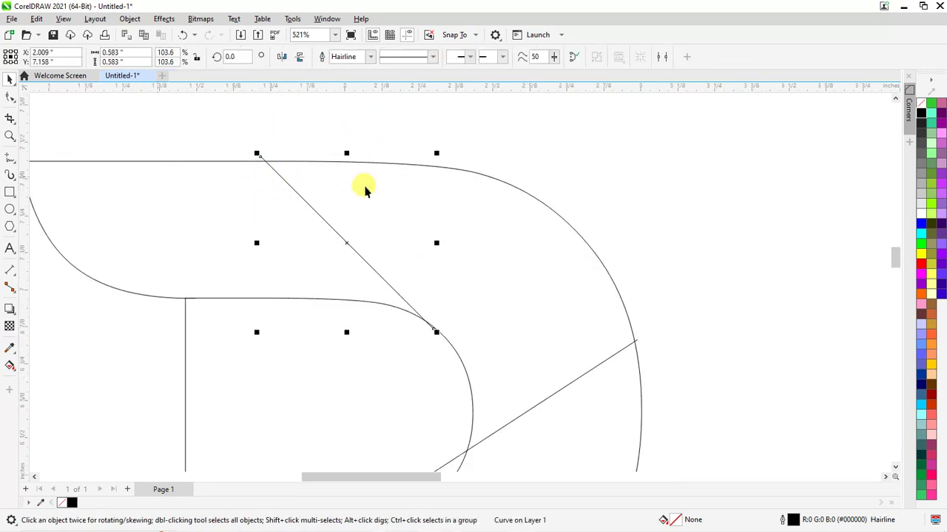
pyautogui.scroll(-2, 363, 186)
pyautogui.scroll(2, 226, 185)
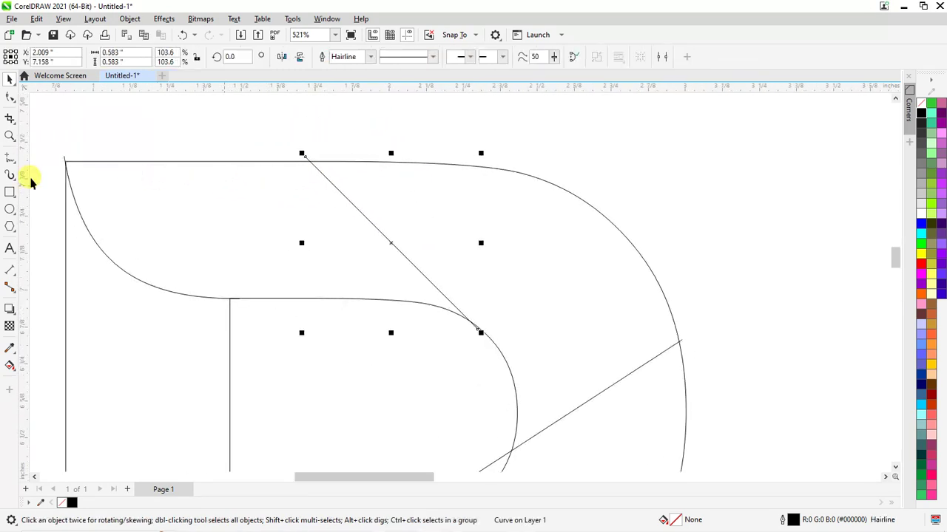
pyautogui.click(10, 97)
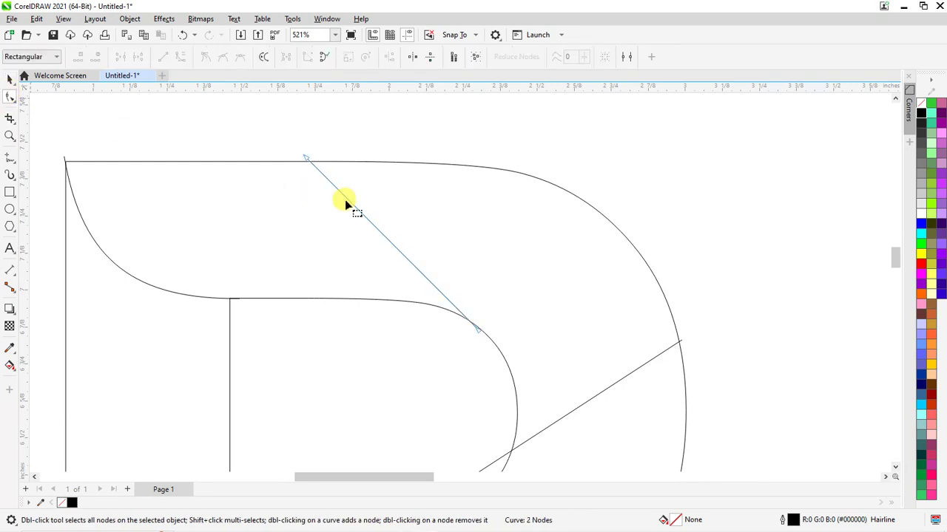
pyautogui.rightClick(379, 234)
pyautogui.click(414, 311)
pyautogui.scroll(2, 397, 185)
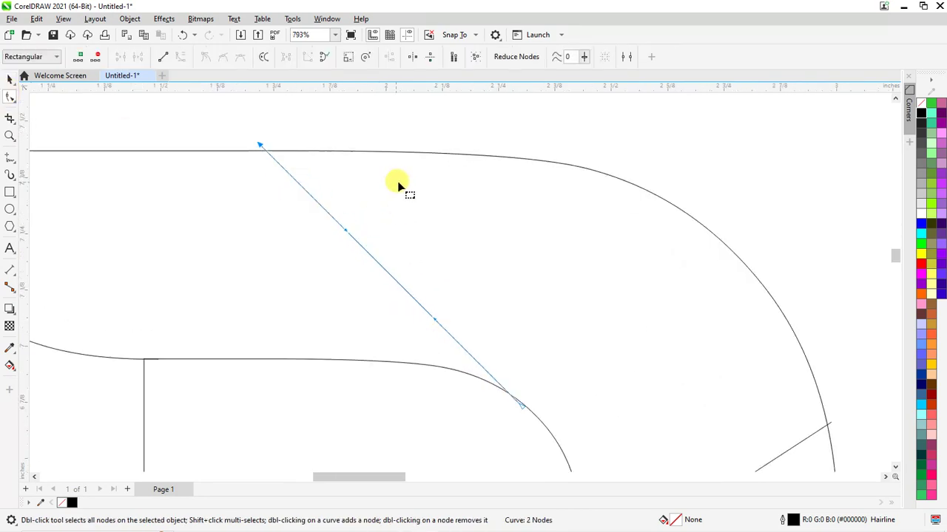
pyautogui.moveTo(378, 264); pyautogui.dragTo(449, 249)
# Shift the bent line's lower end node slightly down along the inner bowl edge and pull both control handles inward to flatten the curve
pyautogui.moveTo(522, 414); pyautogui.dragTo(541, 422)
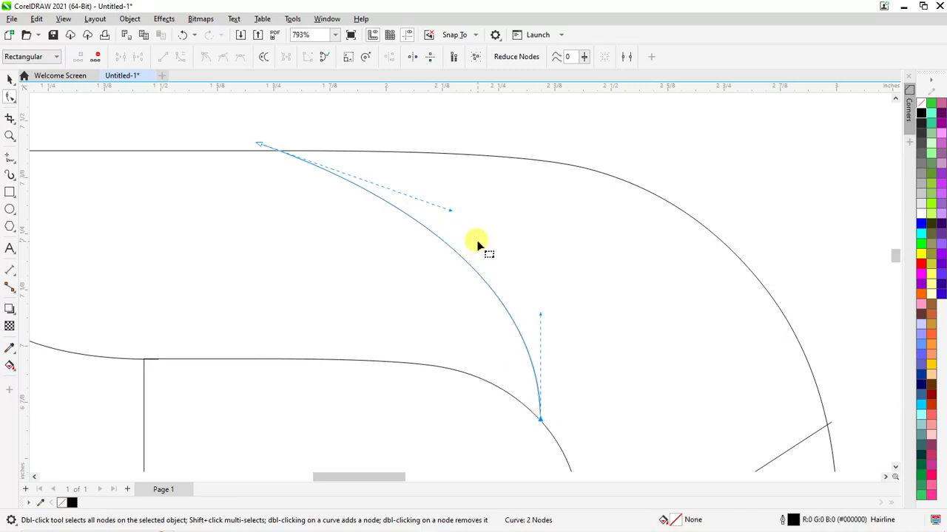
pyautogui.moveTo(540, 319); pyautogui.dragTo(455, 290)
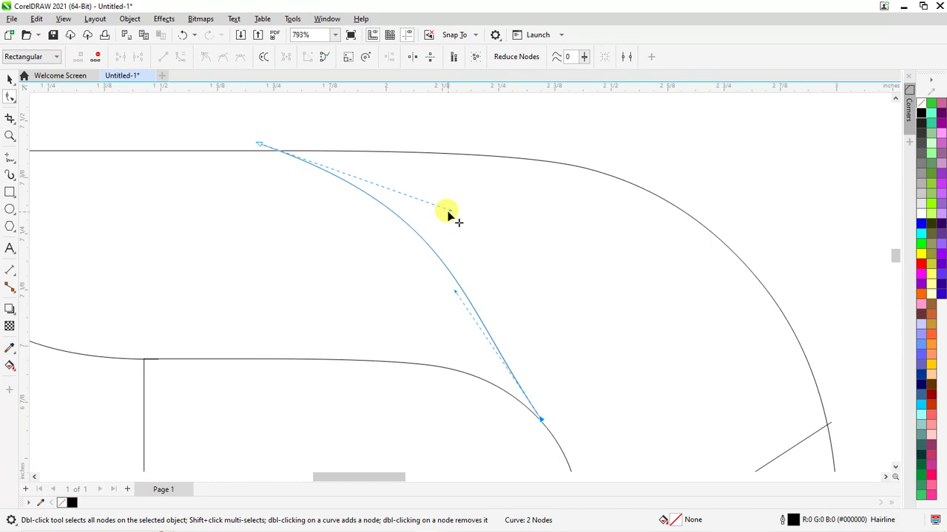
pyautogui.moveTo(448, 213); pyautogui.dragTo(412, 225)
pyautogui.scroll(-2, 422, 162)
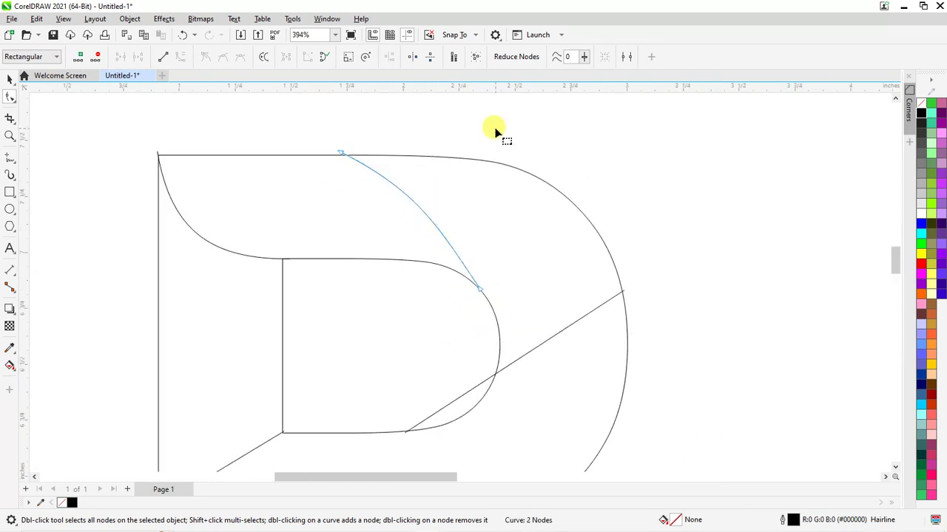
# Refine the upper bowl curve by adjusting its upper control handle and bending its middle slightly further outward
pyautogui.click(500, 209)
pyautogui.click(414, 207)
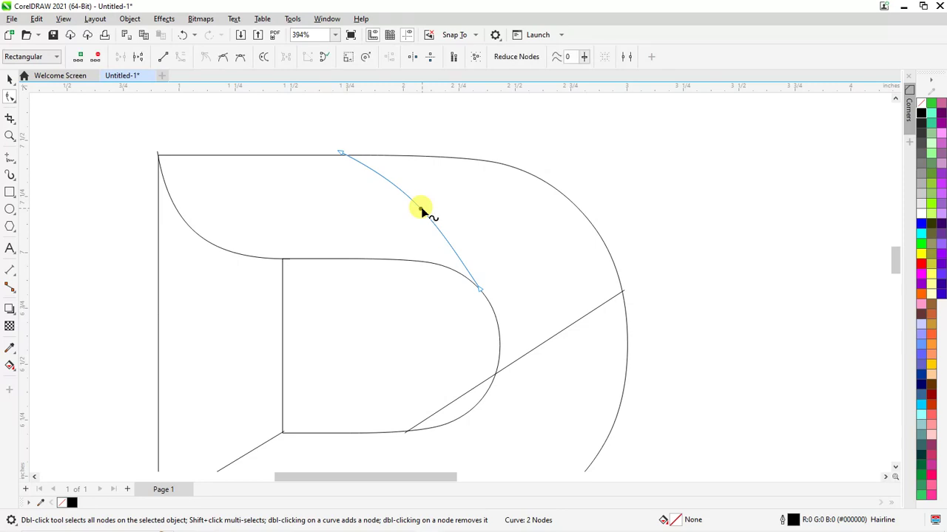
pyautogui.scroll(2, 413, 194)
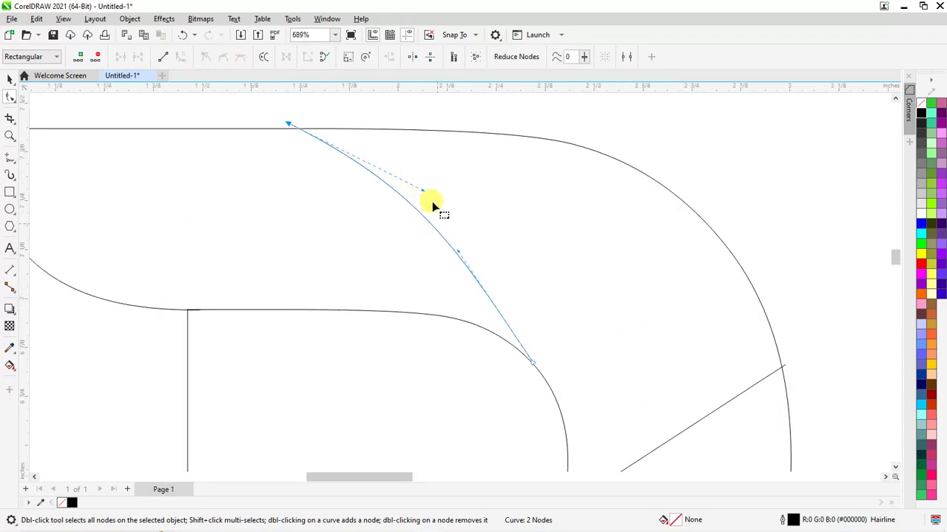
pyautogui.moveTo(426, 194); pyautogui.dragTo(431, 215)
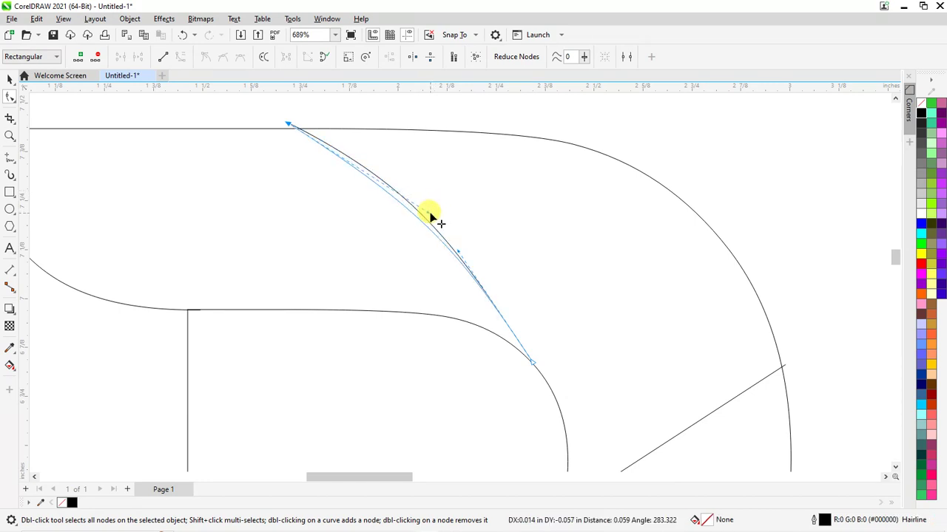
pyautogui.click(475, 98)
pyautogui.scroll(-4, 476, 98)
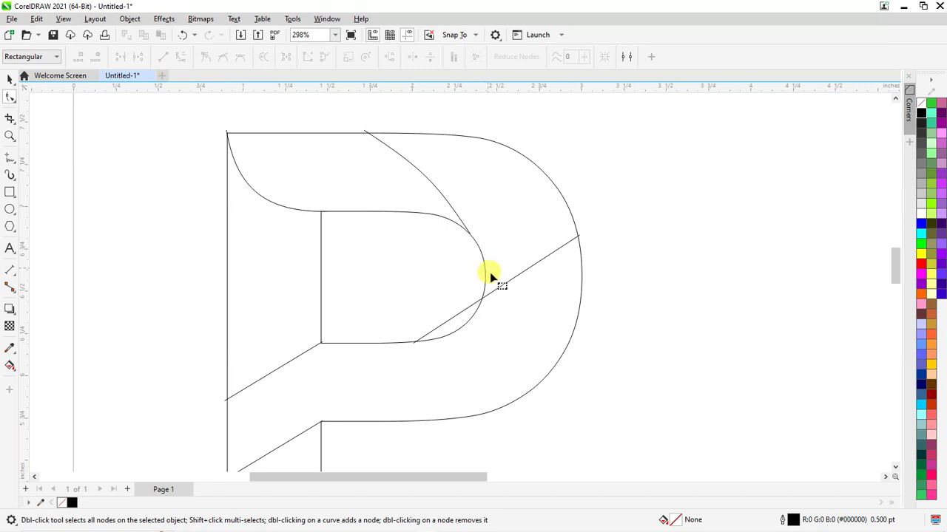
pyautogui.click(439, 194)
pyautogui.moveTo(435, 184); pyautogui.dragTo(428, 170)
pyautogui.click(623, 182)
# Convert the bowl's right-hand diagonal line to a curve and pull its lower control handle down to run nearly horizontal
pyautogui.click(523, 275)
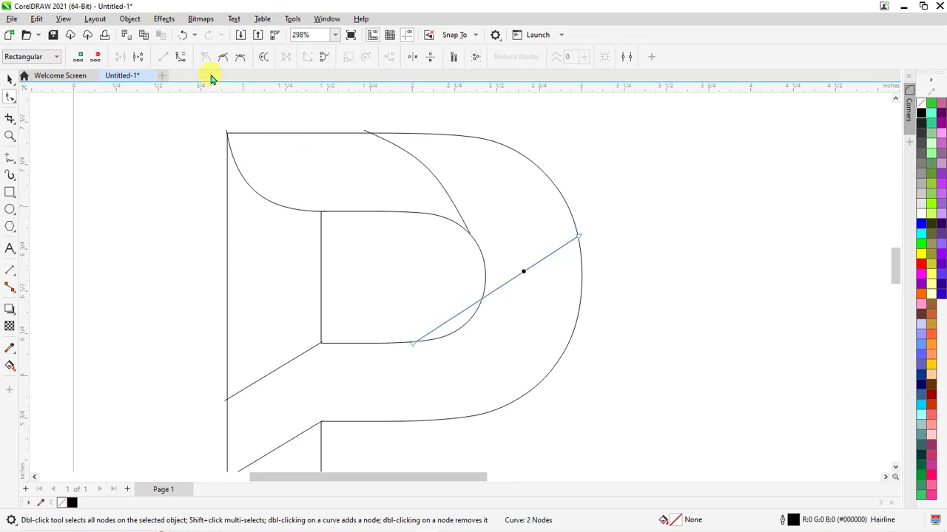
pyautogui.click(179, 57)
pyautogui.scroll(2, 524, 299)
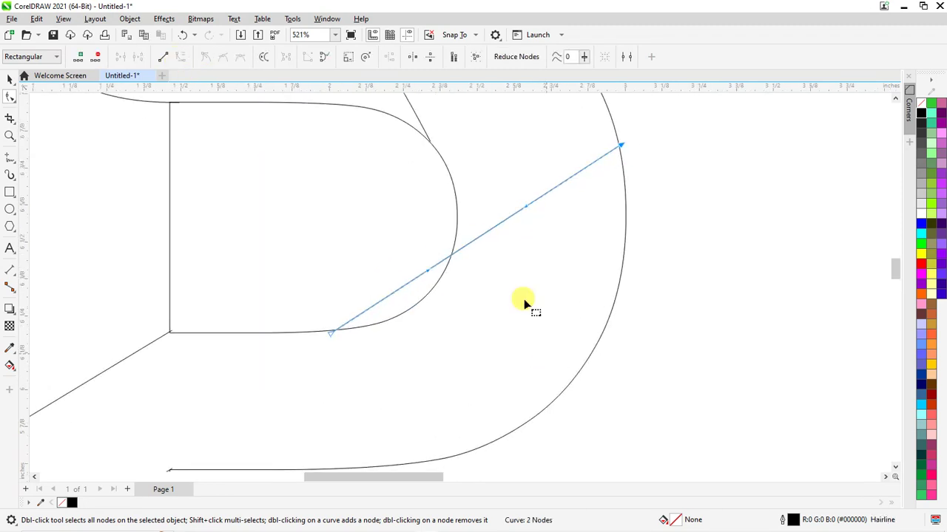
pyautogui.scroll(2, 456, 287)
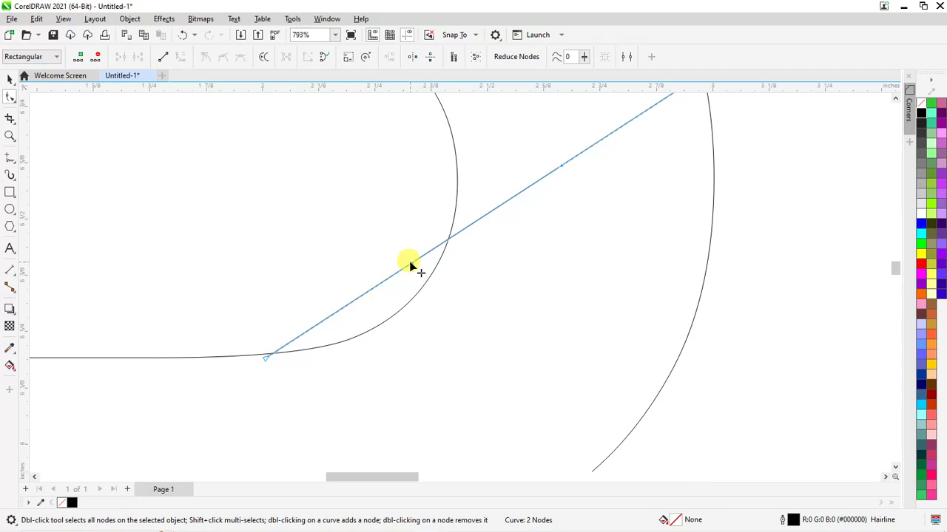
pyautogui.moveTo(411, 266); pyautogui.dragTo(438, 364)
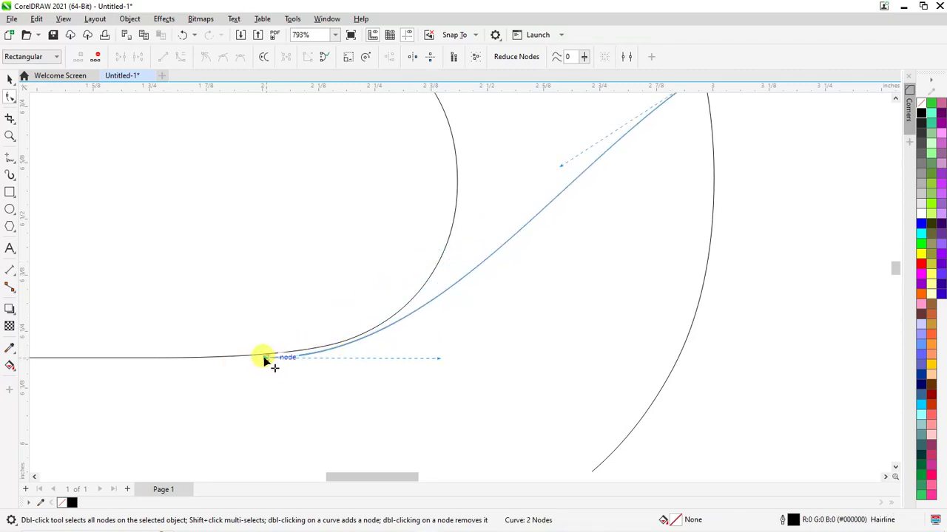
# Place the right-hand curve's lower end node on the inner bowl's bottom edge and extend its control handle outward and slightly down
pyautogui.moveTo(268, 359); pyautogui.dragTo(259, 360)
pyautogui.scroll(8, 259, 362)
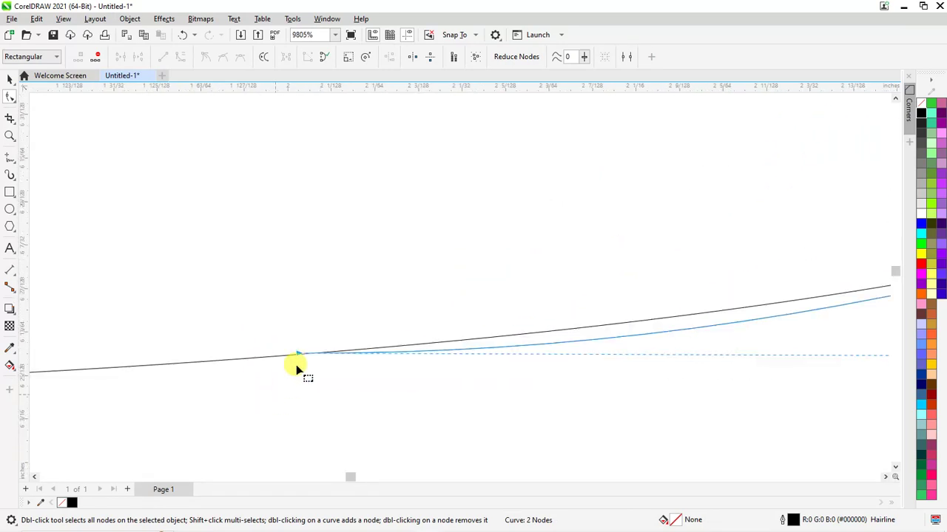
pyautogui.scroll(-3, 298, 349)
pyautogui.scroll(-7, 220, 341)
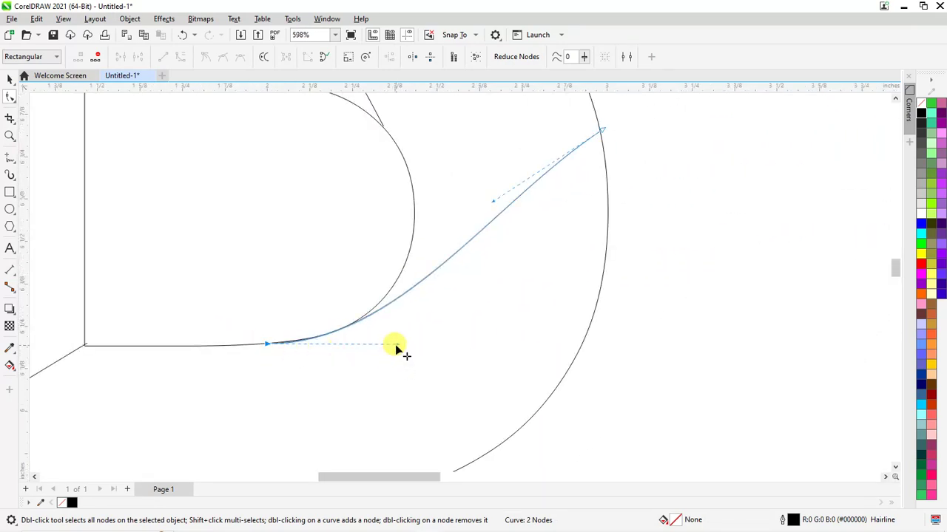
pyautogui.moveTo(394, 344); pyautogui.dragTo(427, 355)
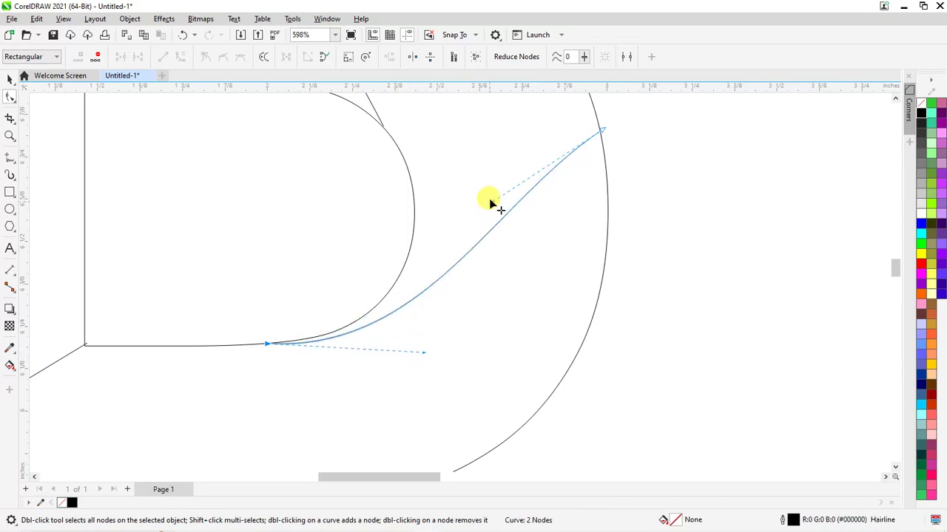
# Pull the right-hand curve's upper control handle down and outward so the curve bulges toward the outer bowl edge
pyautogui.moveTo(493, 200); pyautogui.dragTo(587, 270)
pyautogui.scroll(-3, 541, 263)
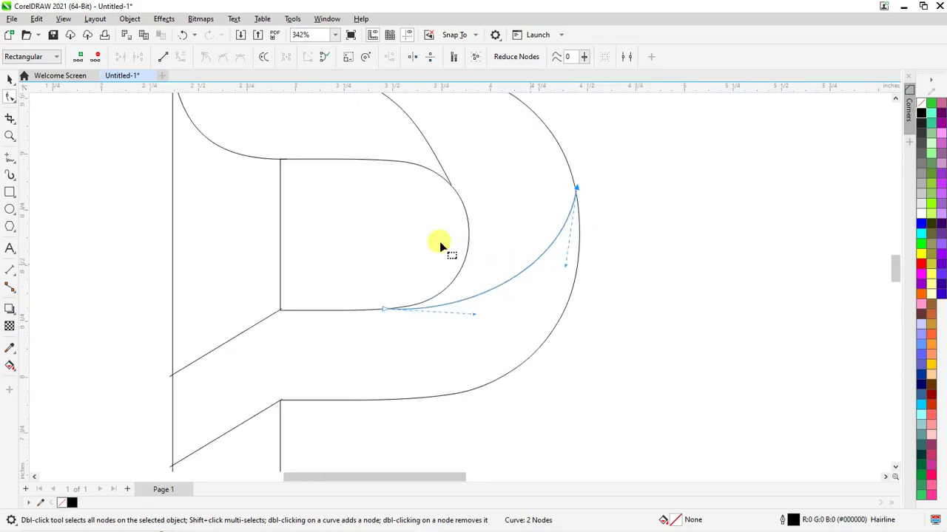
pyautogui.scroll(-3, 440, 245)
pyautogui.click(730, 259)
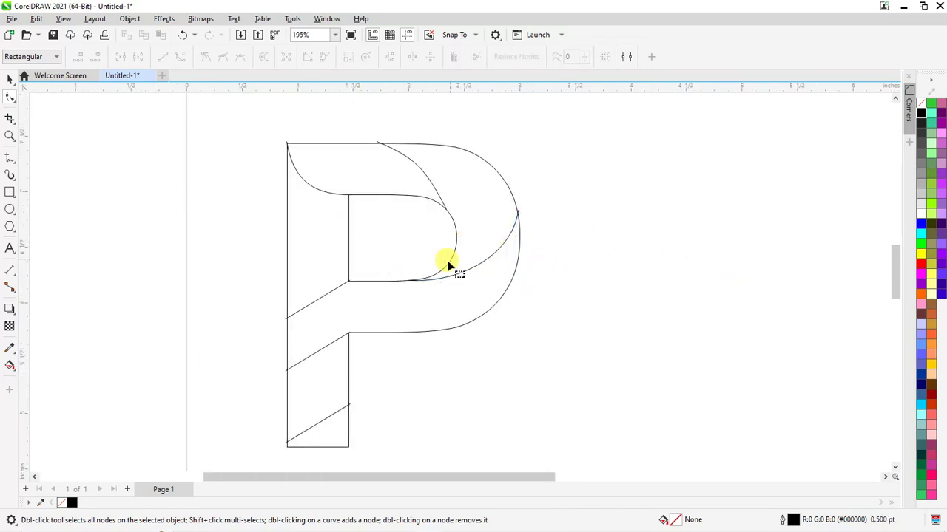
pyautogui.scroll(1, 310, 326)
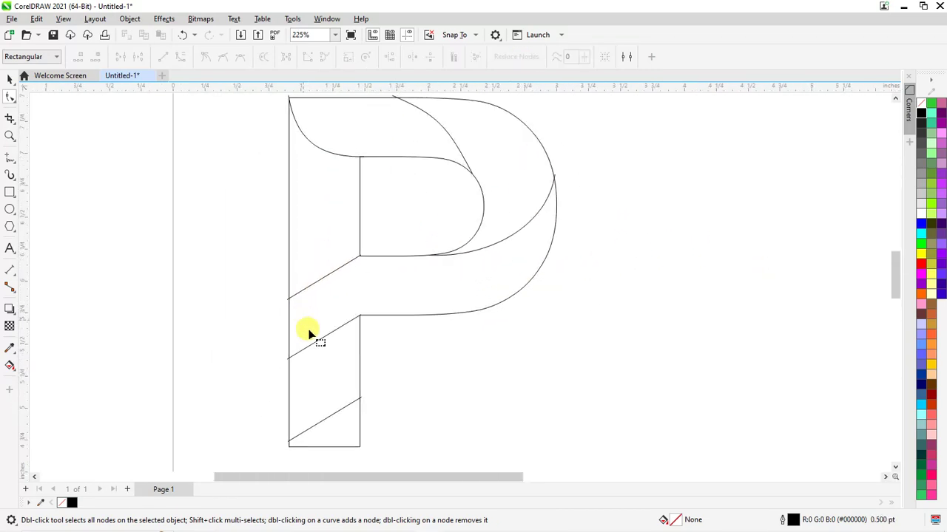
# Convert the upper stem diagonal to a curve and pull its upper control handle up and outward to flatten that end
pyautogui.scroll(3, 309, 332)
pyautogui.doubleClick(328, 233)
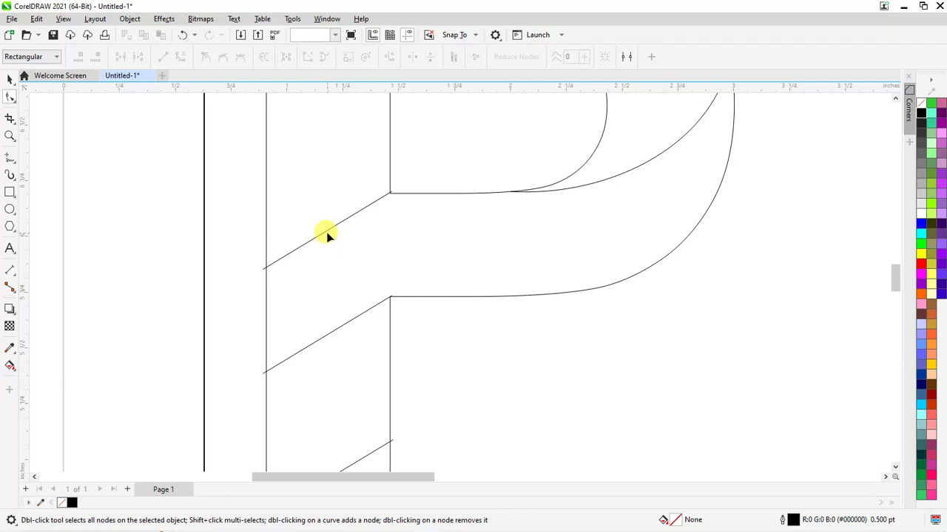
pyautogui.click(331, 227)
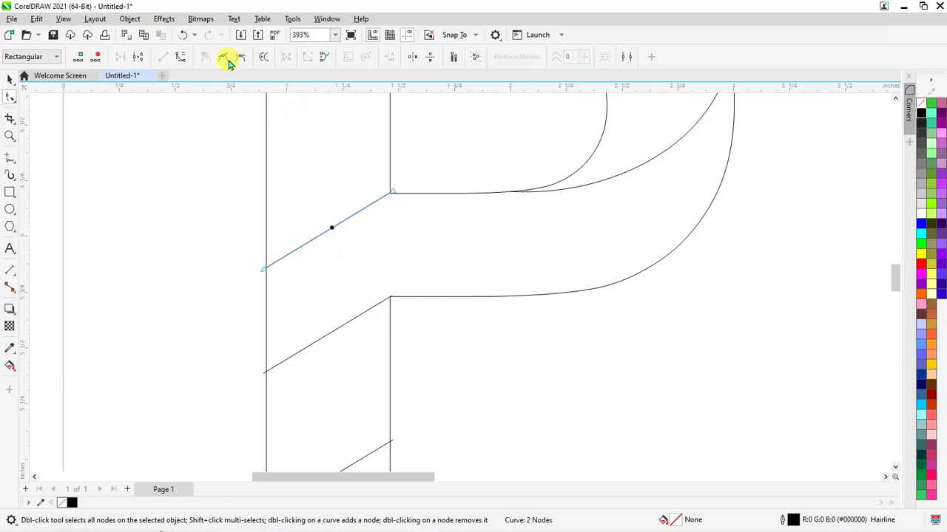
pyautogui.click(178, 60)
pyautogui.scroll(3, 290, 209)
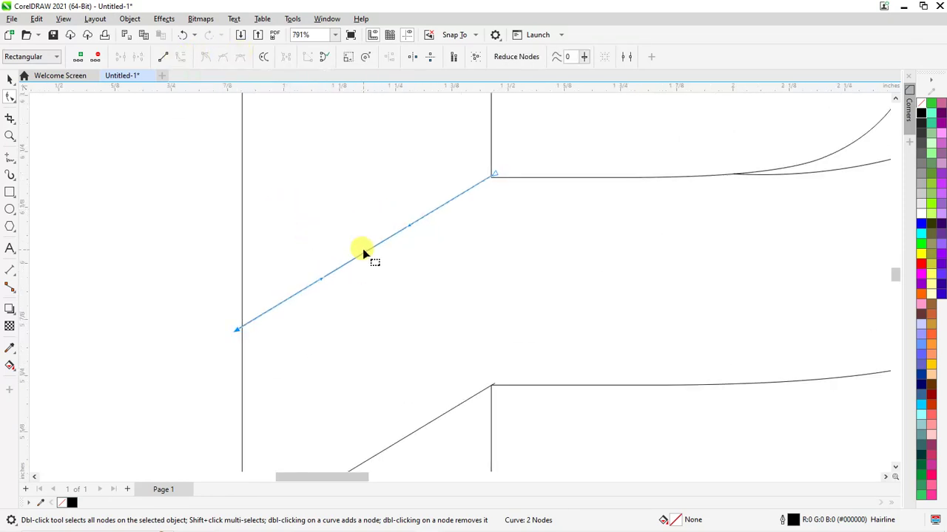
pyautogui.moveTo(405, 226); pyautogui.dragTo(382, 190)
# Place the upper stem curve's right end node on the counter's lower-left corner
pyautogui.scroll(6, 503, 171)
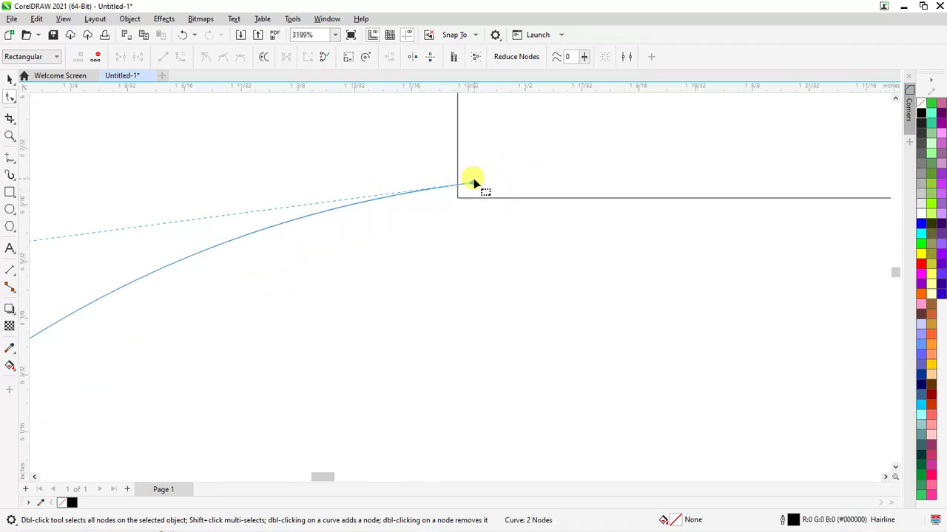
pyautogui.moveTo(474, 181); pyautogui.dragTo(464, 197)
pyautogui.scroll(-2, 519, 189)
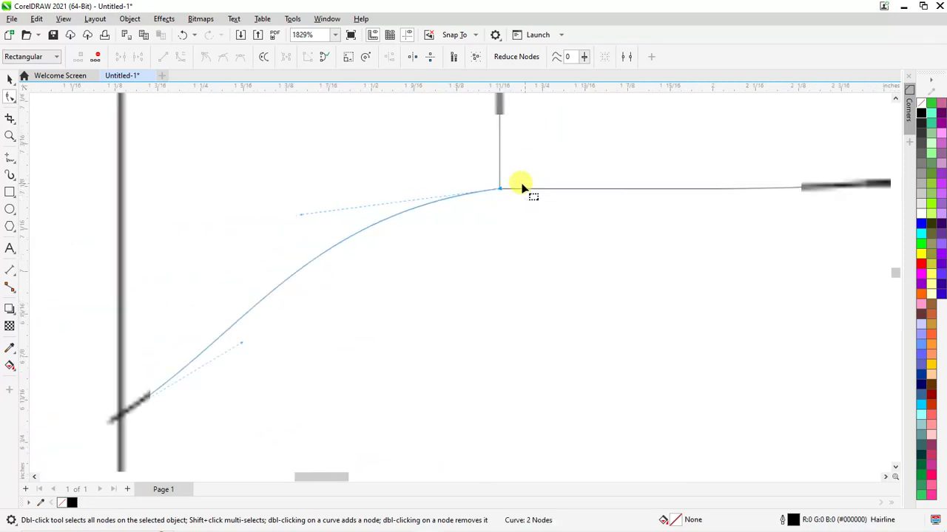
# Steepen the upper stem curve's lower control handle, then shorten it slightly to soften the bend
pyautogui.scroll(-4, 409, 207)
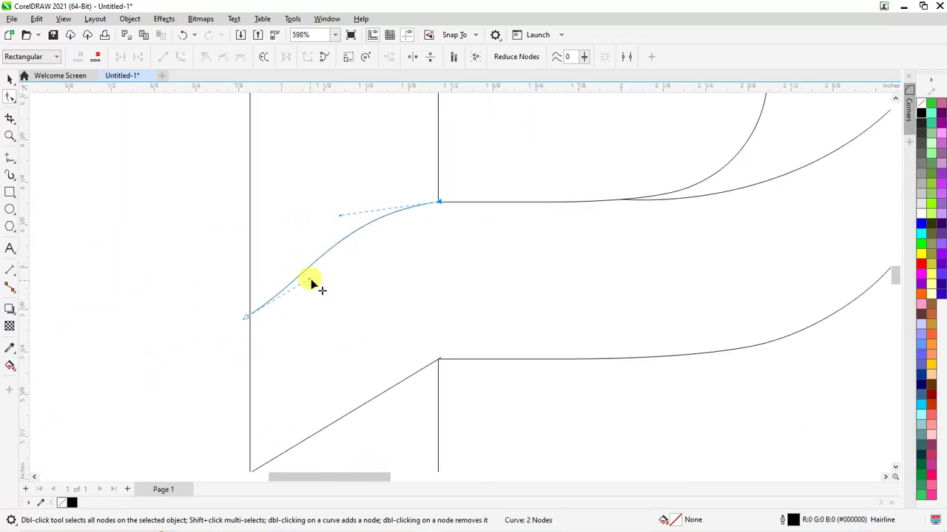
pyautogui.moveTo(310, 279); pyautogui.dragTo(283, 215)
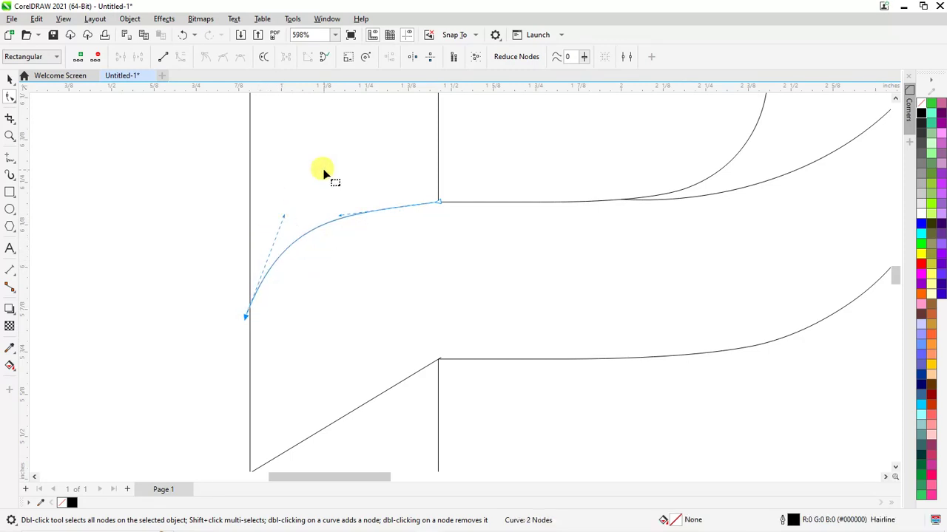
pyautogui.scroll(-2, 314, 188)
pyautogui.scroll(3, 312, 199)
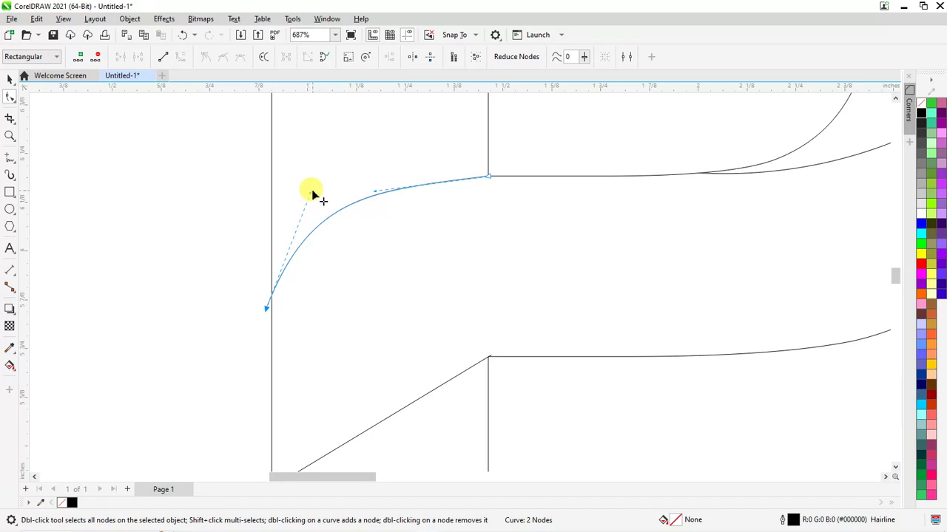
pyautogui.moveTo(311, 193); pyautogui.dragTo(307, 224)
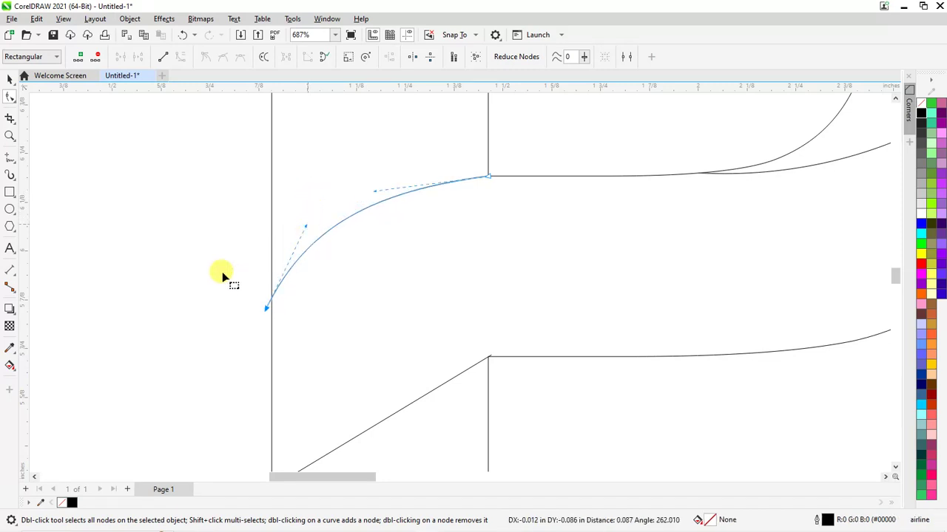
# Move the upper stem curve's lower end node down onto the stem's left edge and raise its control handle for a rounder bend
pyautogui.moveTo(269, 310); pyautogui.dragTo(272, 347)
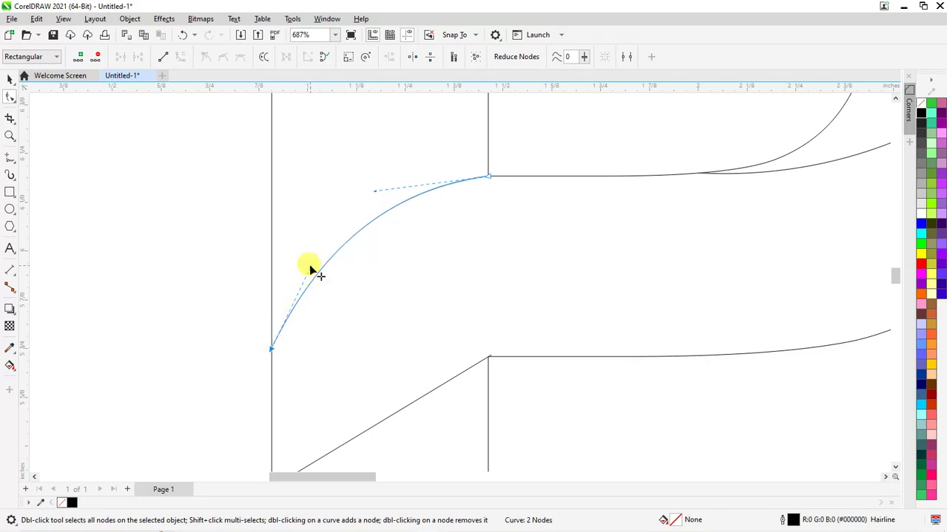
pyautogui.moveTo(296, 260); pyautogui.dragTo(295, 214)
pyautogui.click(212, 180)
pyautogui.scroll(-2, 212, 181)
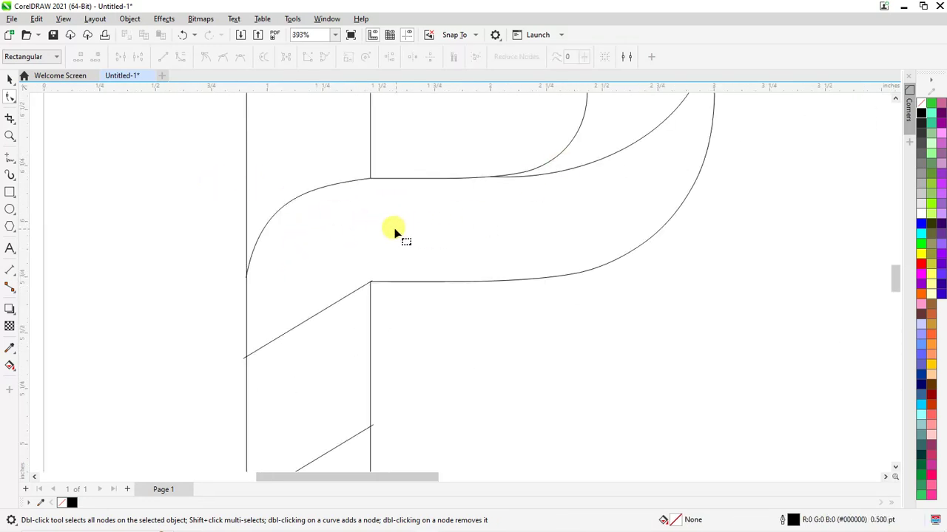
pyautogui.scroll(-2, 321, 204)
# Delete the middle diagonal line crossing the stem below the bowl
pyautogui.click(9, 80)
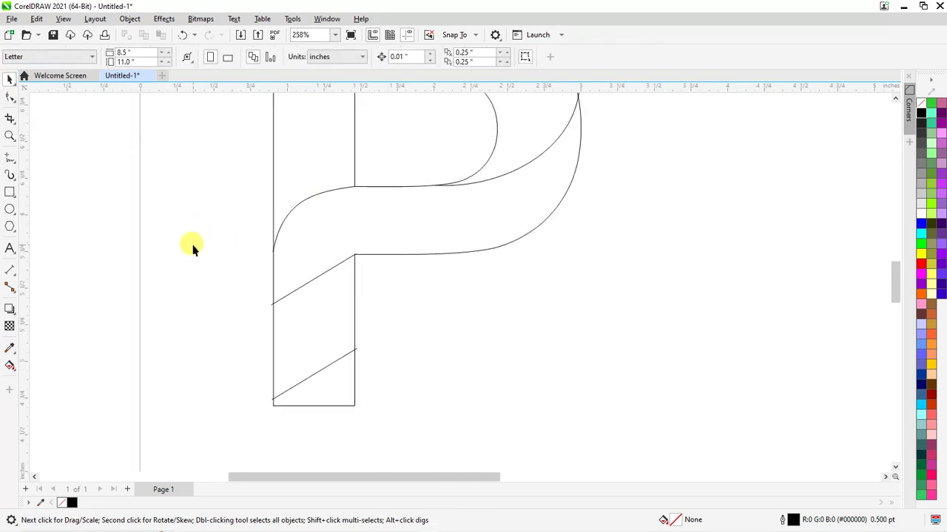
pyautogui.moveTo(193, 240); pyautogui.dragTo(452, 340)
pyautogui.click(451, 336)
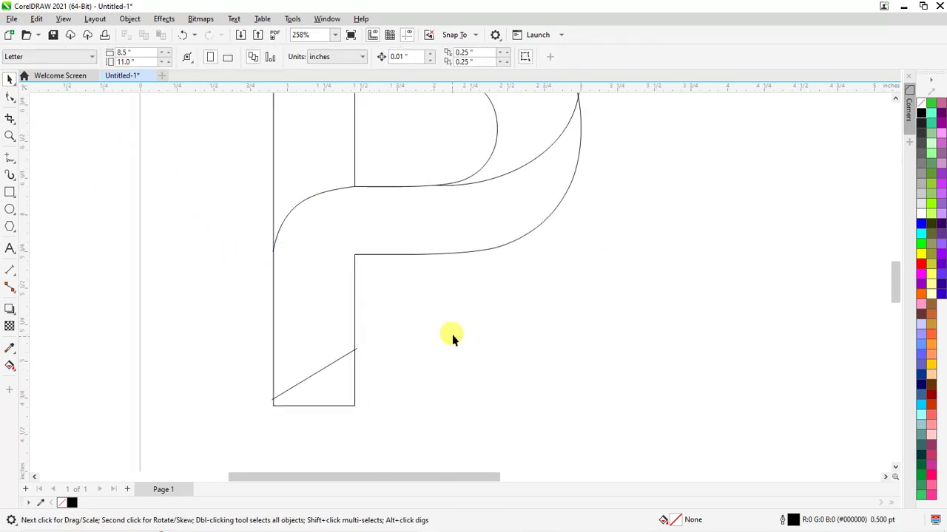
# Duplicate the upper stem curve downward and align the copy's right end with the corner where the bowl's lower edge meets the stem
pyautogui.moveTo(179, 169); pyautogui.dragTo(381, 258)
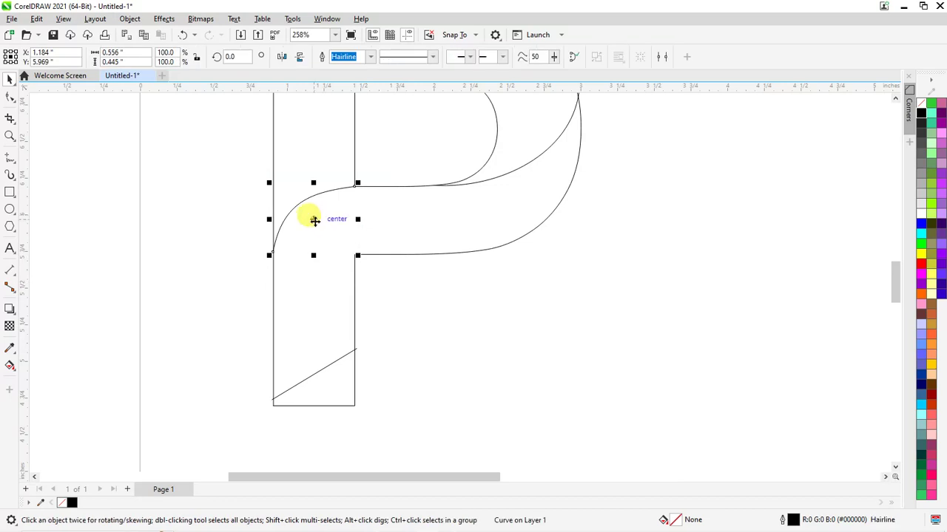
pyautogui.moveTo(313, 217); pyautogui.dragTo(317, 287)
pyautogui.scroll(10, 362, 255)
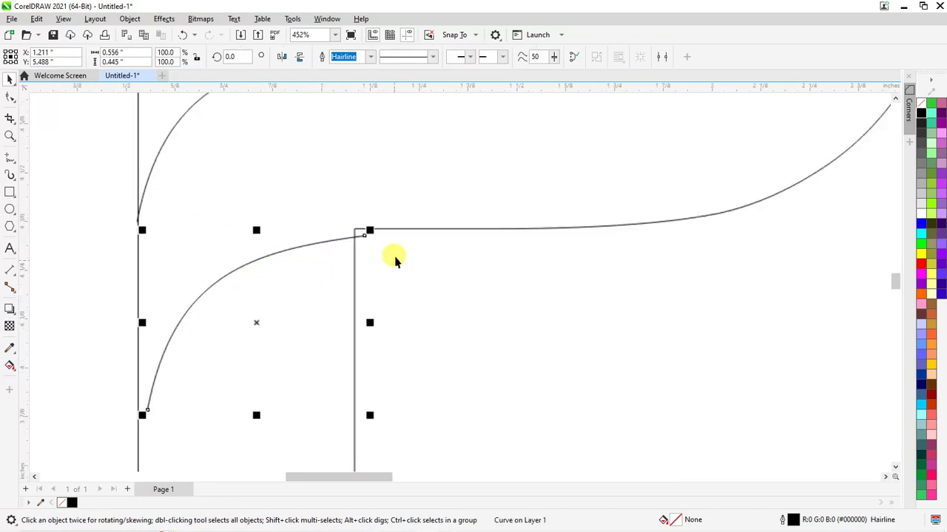
pyautogui.moveTo(339, 235); pyautogui.dragTo(300, 201)
pyautogui.scroll(12, 304, 202)
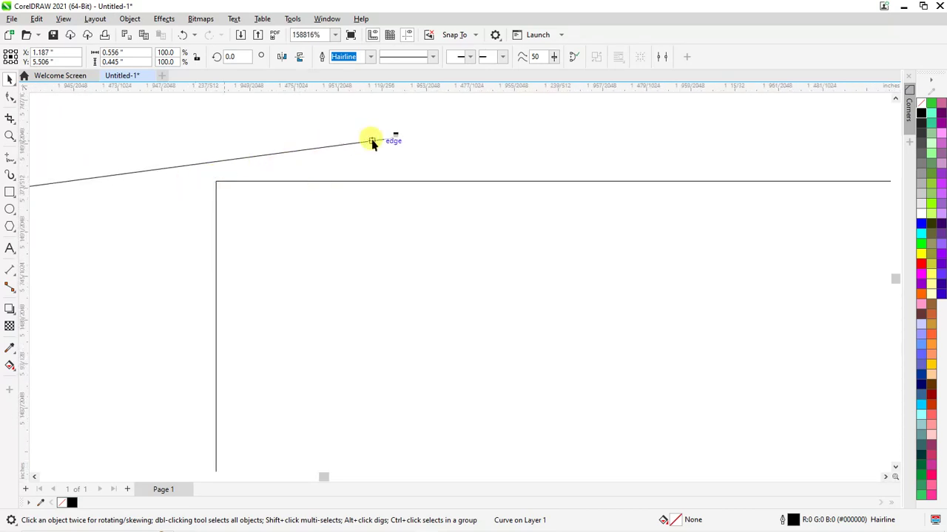
pyautogui.moveTo(369, 142); pyautogui.dragTo(211, 185)
pyautogui.scroll(-20, 517, 173)
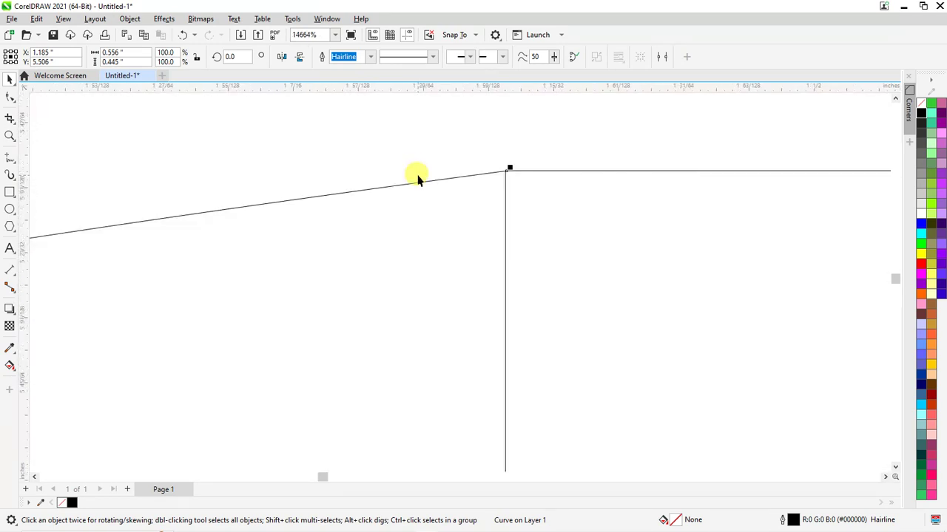
pyautogui.scroll(-3, 463, 171)
pyautogui.scroll(2, 210, 381)
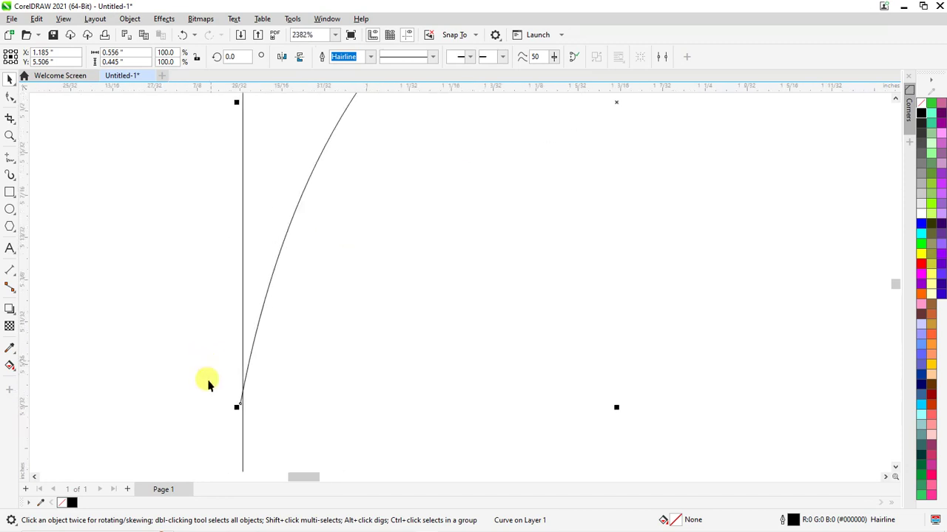
pyautogui.scroll(-5, 310, 224)
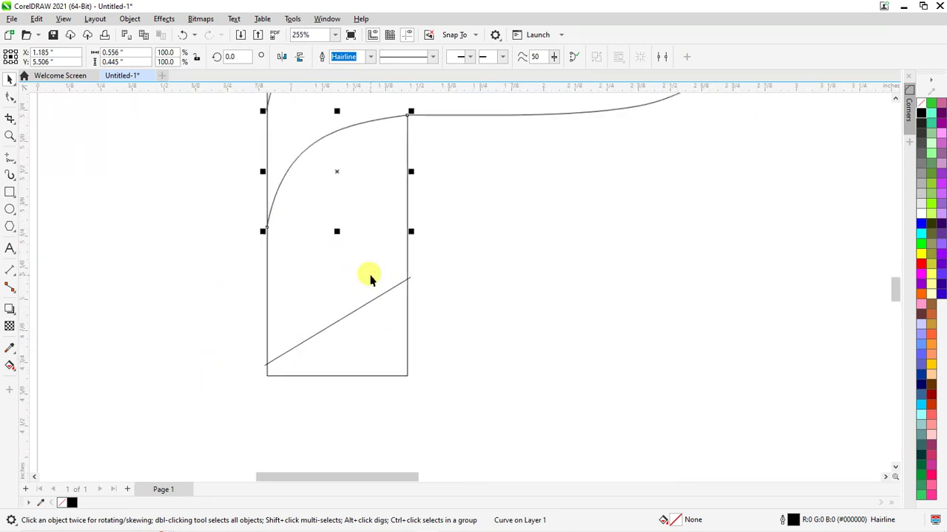
# Convert the lowest stem diagonal to a curve and bend it toward the stem's lower-right corner
pyautogui.click(10, 97)
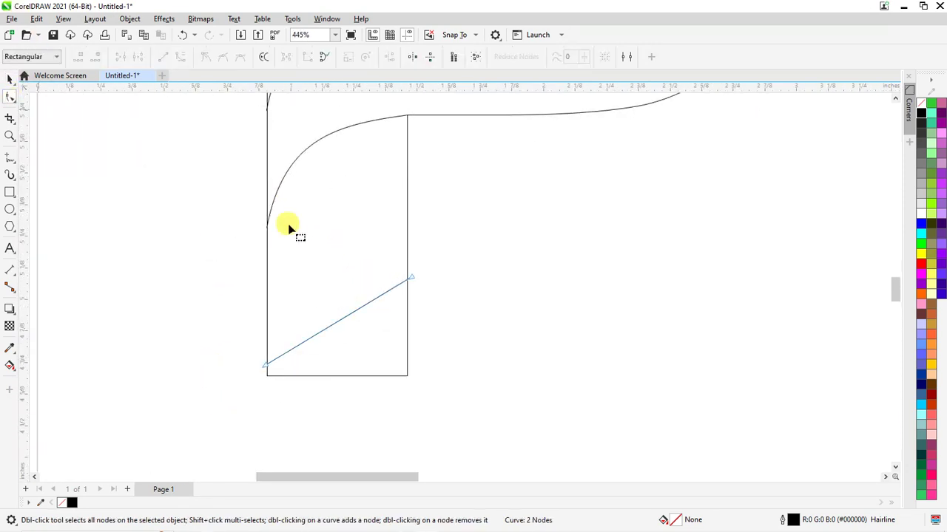
pyautogui.rightClick(346, 318)
pyautogui.click(444, 181)
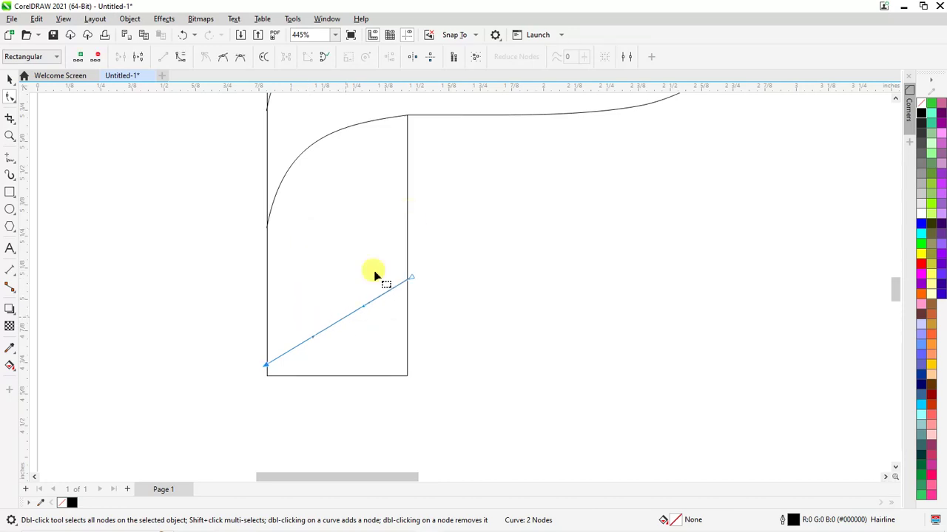
pyautogui.moveTo(345, 318); pyautogui.dragTo(364, 346)
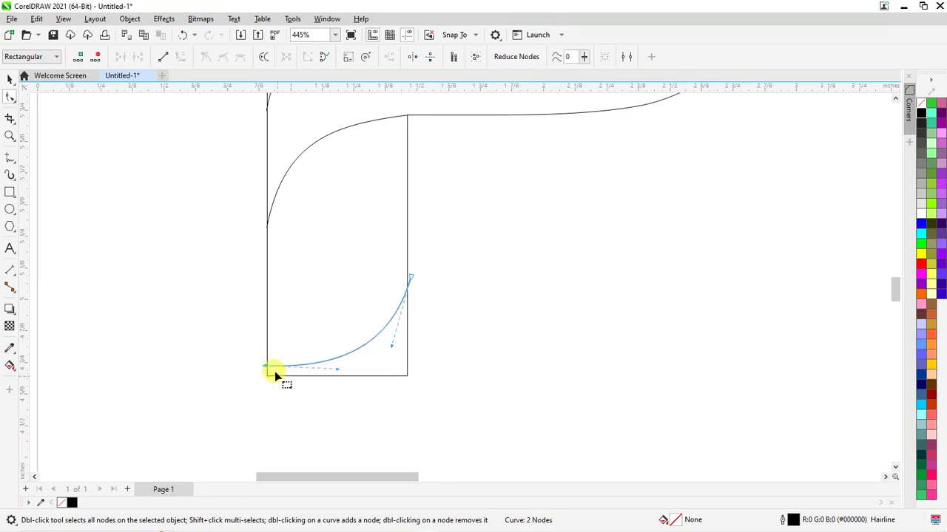
# Move the lowest curve's left end node onto the stem's bottom-left corner and extend its control handle outward and up
pyautogui.moveTo(265, 365); pyautogui.dragTo(268, 377)
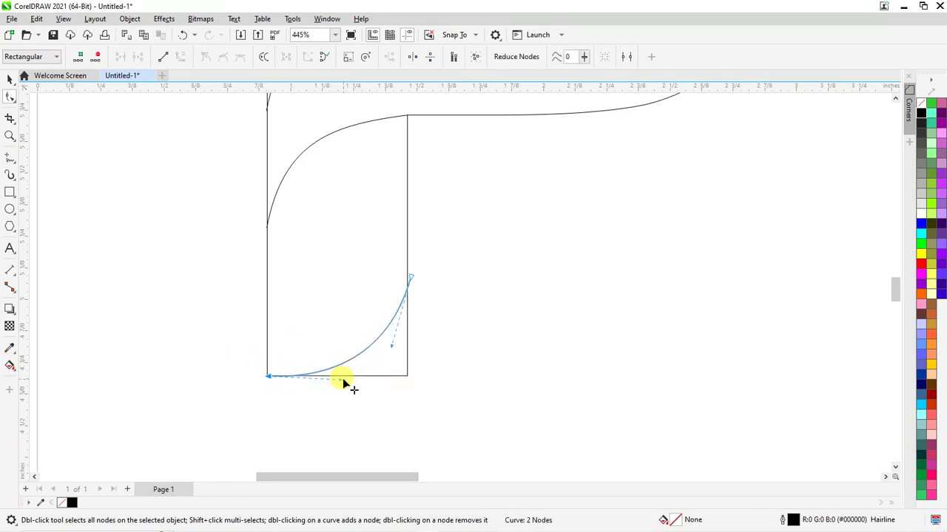
pyautogui.moveTo(340, 378); pyautogui.dragTo(381, 368)
pyautogui.click(400, 338)
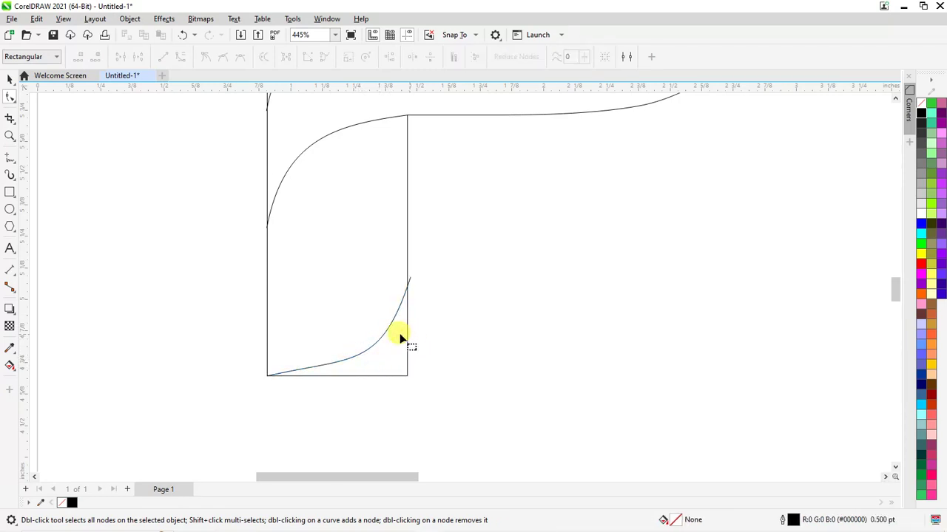
# Convert the lowest stem curve back to a straight line
pyautogui.click(386, 321)
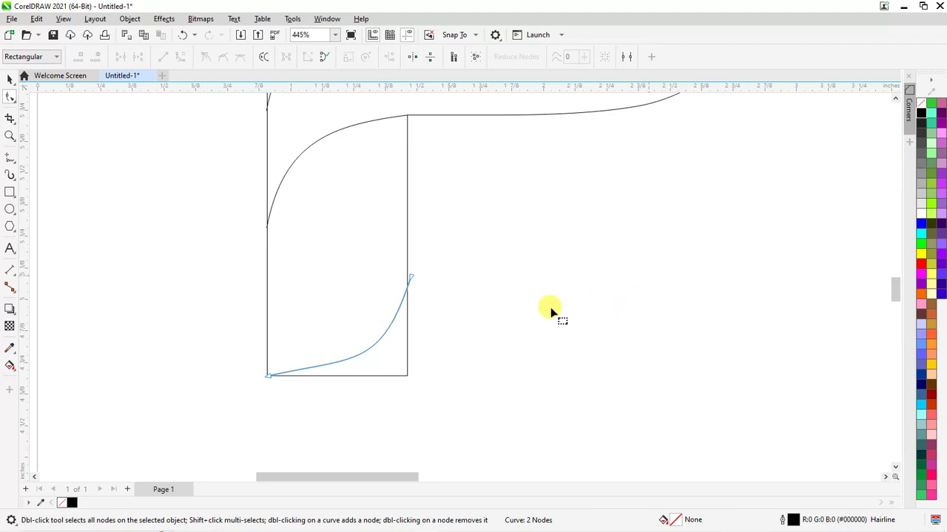
pyautogui.rightClick(365, 356)
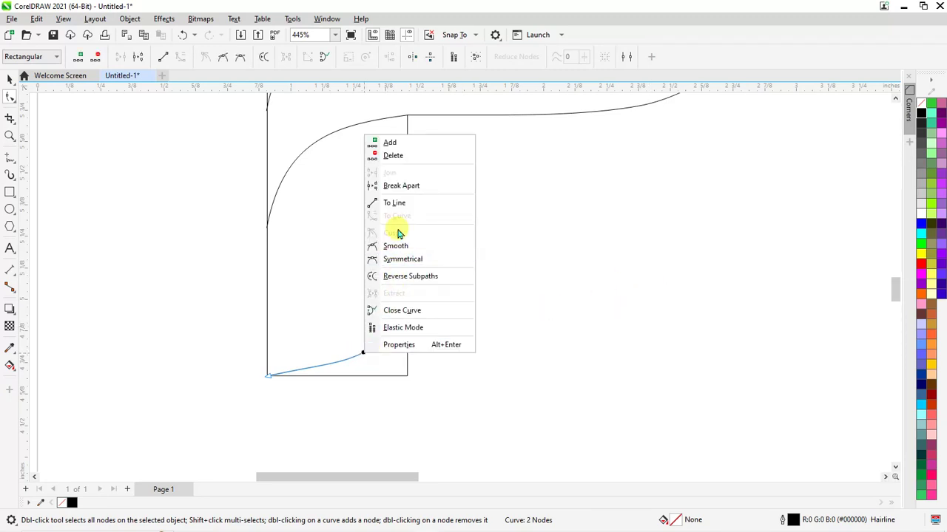
pyautogui.click(399, 203)
pyautogui.press('Tab')
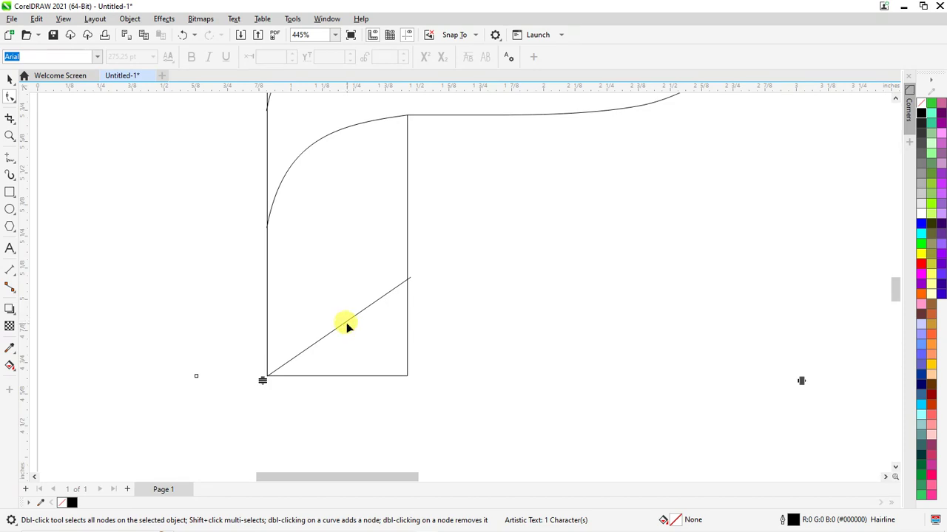
# Convert the straightened lowest diagonal to a curve again and bend its middle slightly toward the stem's lower-right corner
pyautogui.click(344, 320)
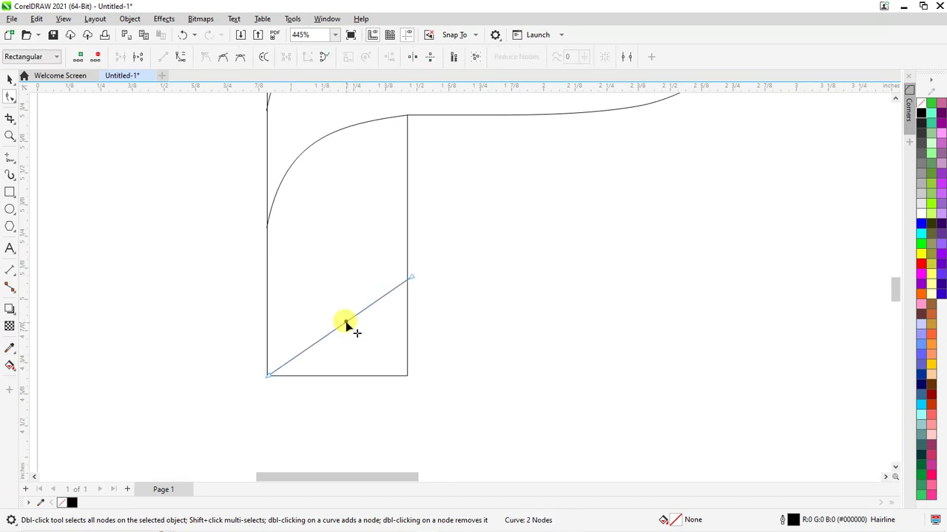
pyautogui.click(180, 57)
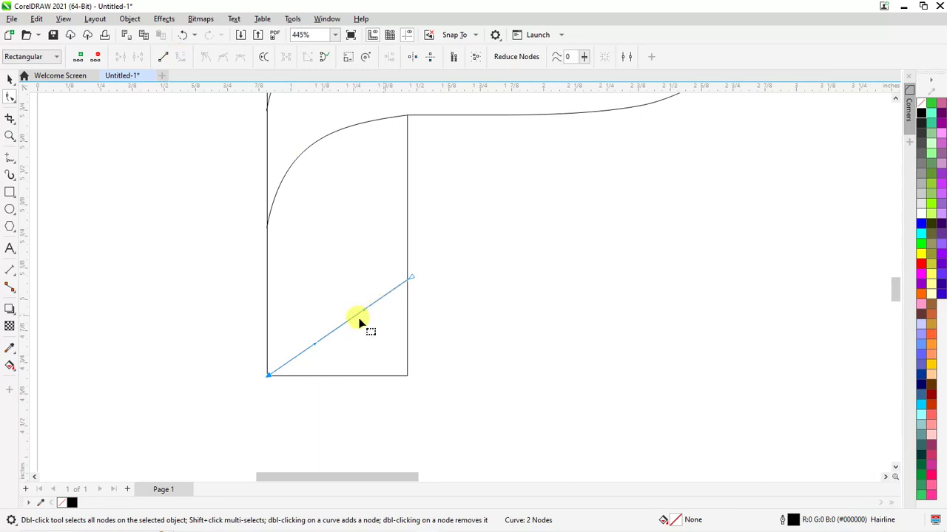
pyautogui.moveTo(341, 321); pyautogui.dragTo(361, 337)
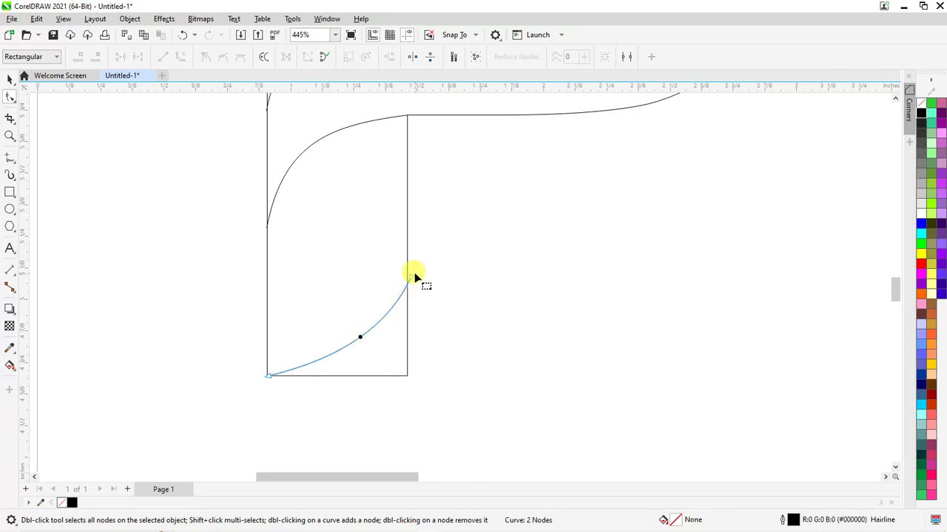
pyautogui.click(10, 79)
pyautogui.scroll(-5, 360, 348)
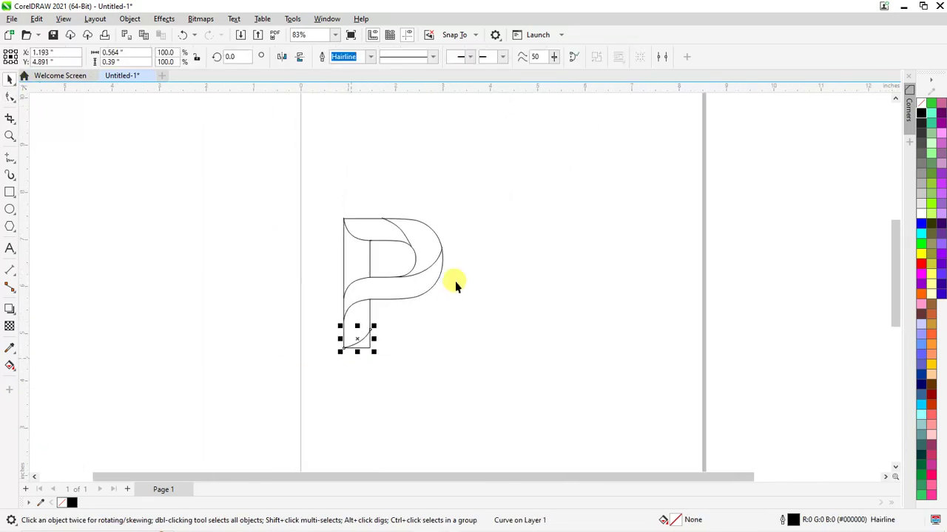
pyautogui.scroll(3, 455, 287)
pyautogui.click(422, 306)
pyautogui.scroll(1, 310, 303)
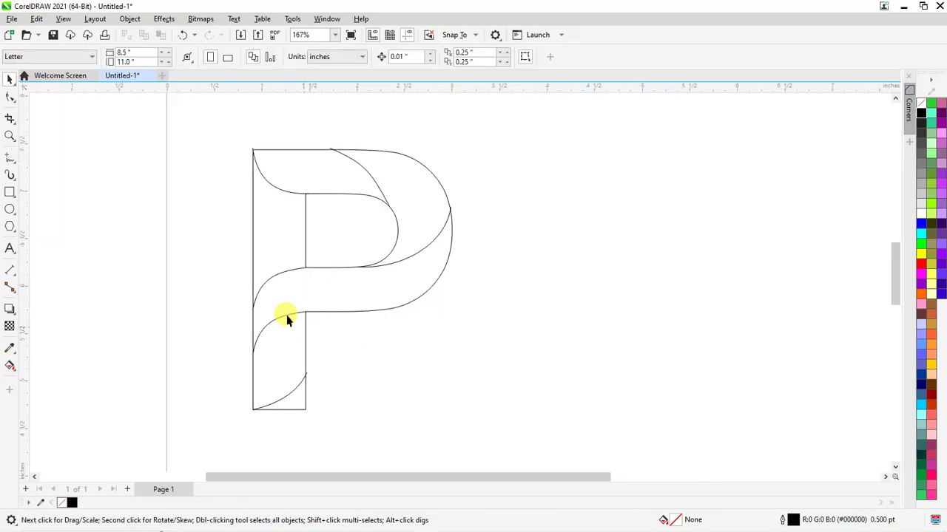
# Try filling the enclosed regions of the P with blue using the Smart Fill tool, from the top band down to the stem's bottom corner
pyautogui.click(16, 374)
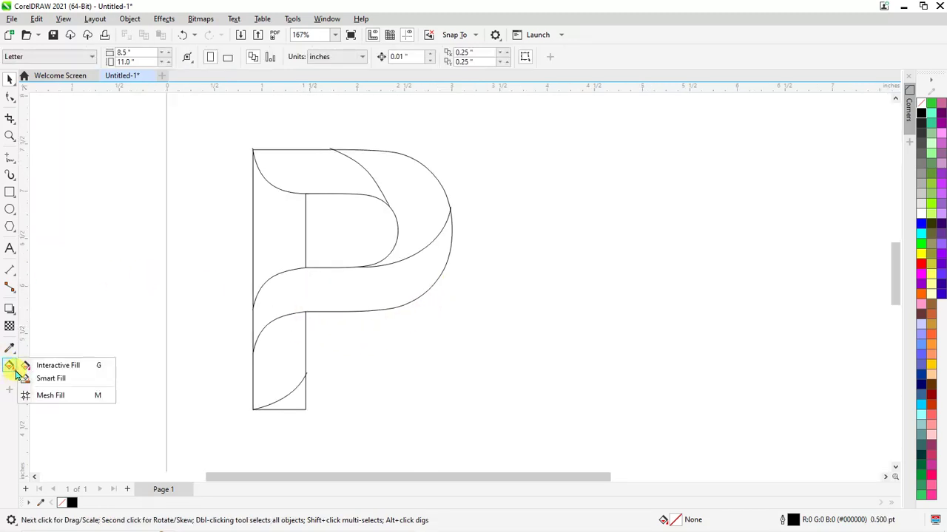
pyautogui.click(78, 380)
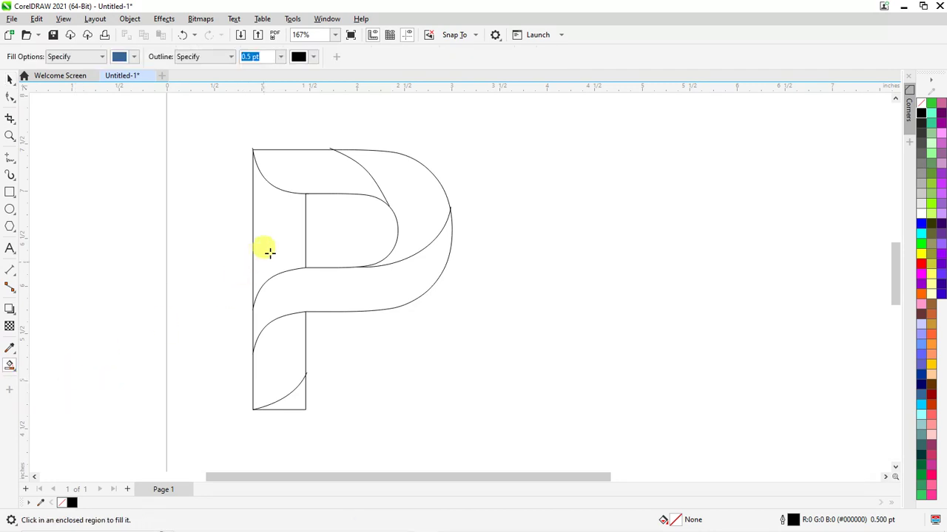
pyautogui.click(298, 168)
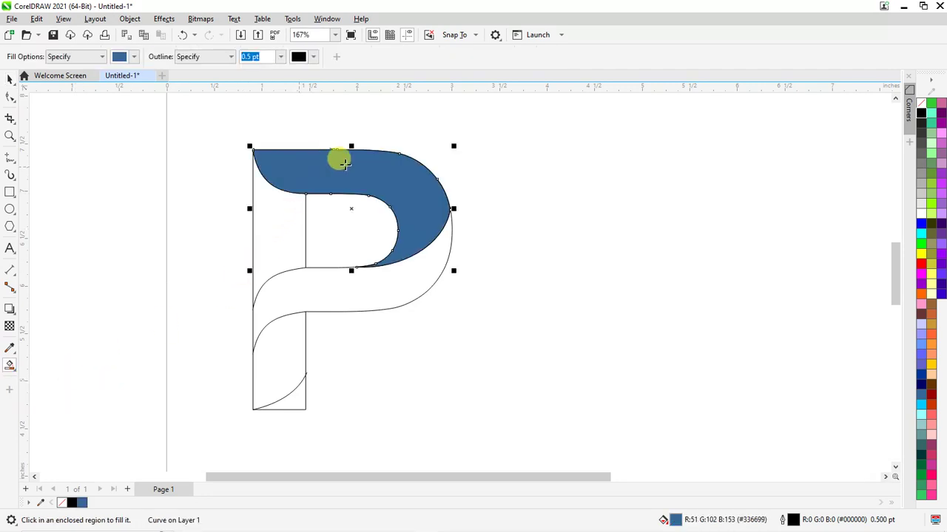
pyautogui.click(385, 291)
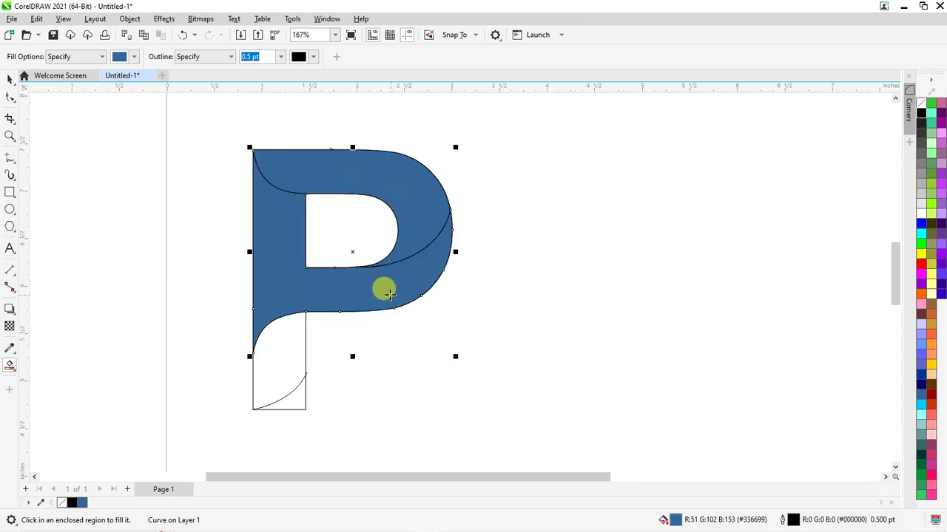
pyautogui.click(290, 346)
pyautogui.click(292, 406)
pyautogui.scroll(-1, 293, 406)
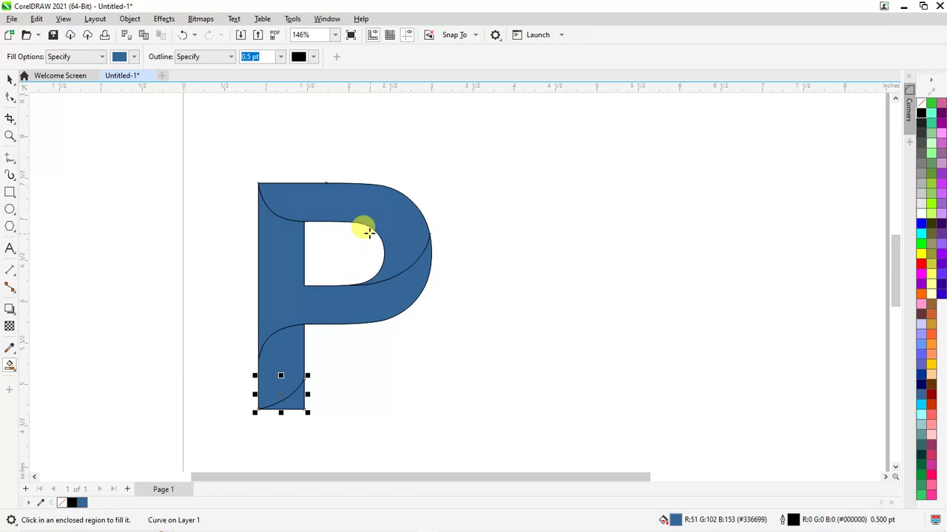
# Undo all the blue Smart Fill regions on the P
pyautogui.hotkey('ctrl', 'z')
pyautogui.hotkey('ctrl', 'z')
pyautogui.hotkey('ctrl', 'z')
pyautogui.hotkey('ctrl', 'z')
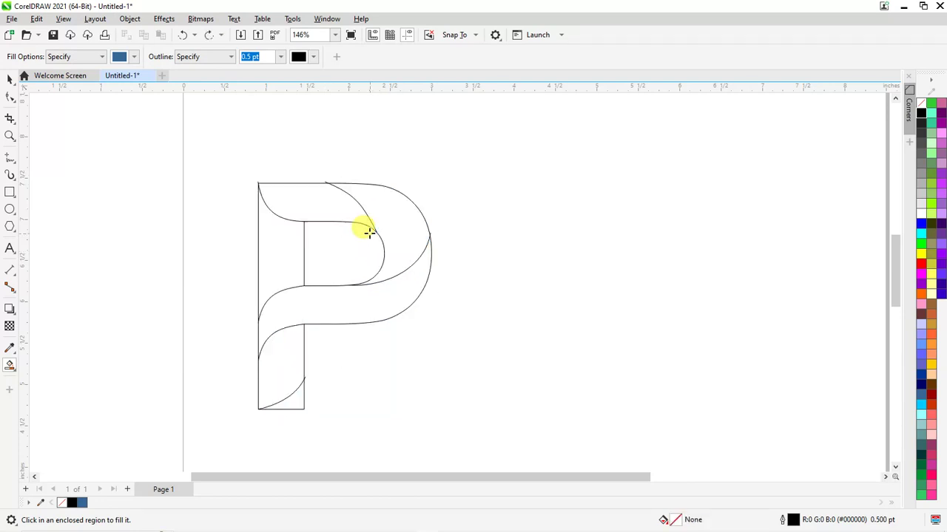
# Move the lower end node of the upper bowl's dividing curve onto the edge of the P's inner counter
pyautogui.scroll(5, 372, 237)
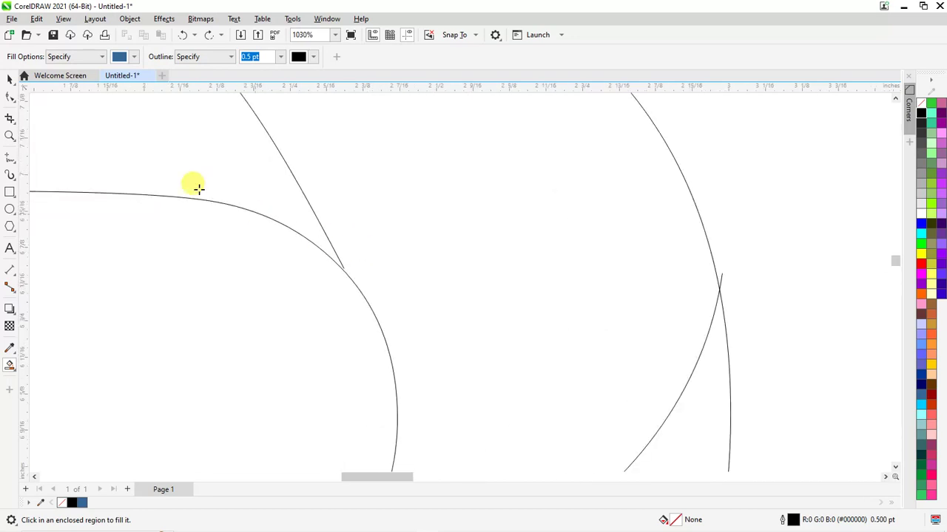
pyautogui.click(13, 83)
pyautogui.scroll(3, 333, 263)
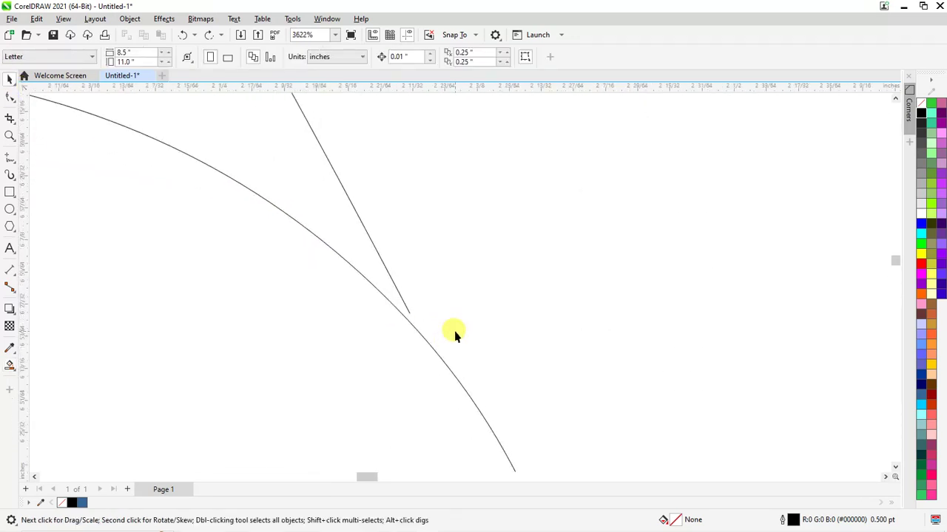
pyautogui.click(406, 309)
pyautogui.scroll(2, 417, 314)
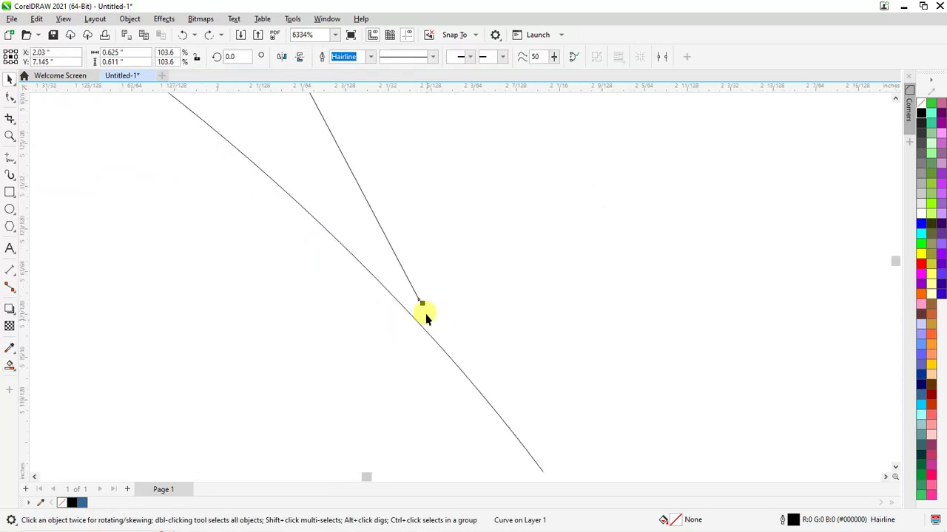
pyautogui.click(13, 99)
pyautogui.click(68, 98)
pyautogui.scroll(2, 444, 311)
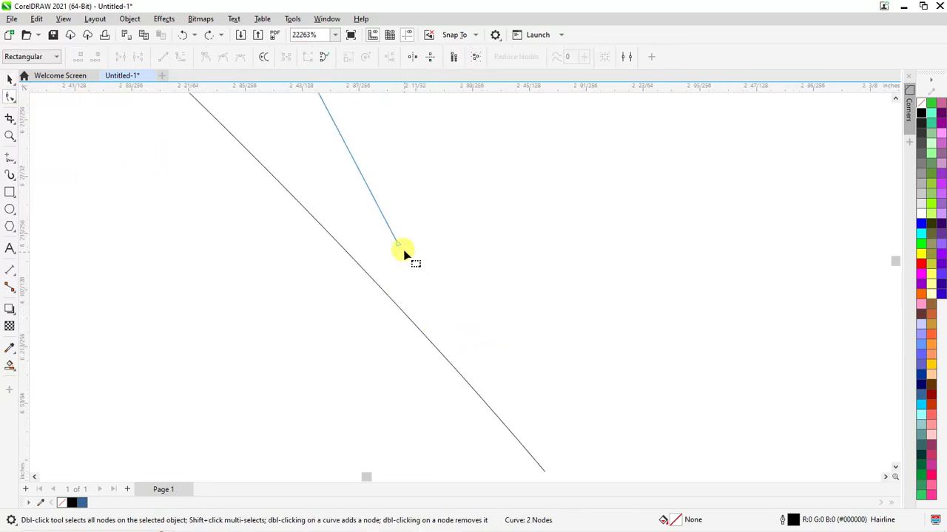
pyautogui.moveTo(399, 244); pyautogui.dragTo(389, 299)
pyautogui.scroll(-7, 389, 299)
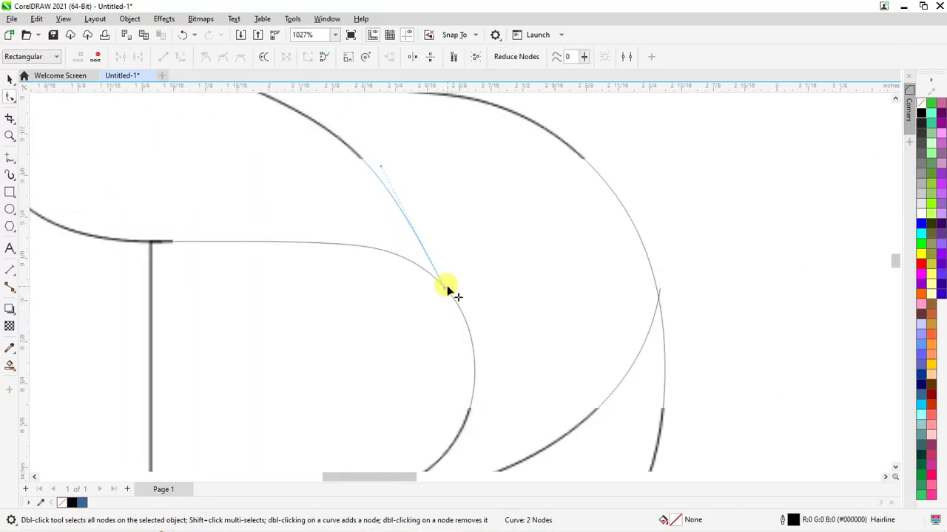
pyautogui.scroll(-2, 447, 285)
pyautogui.scroll(-4, 343, 132)
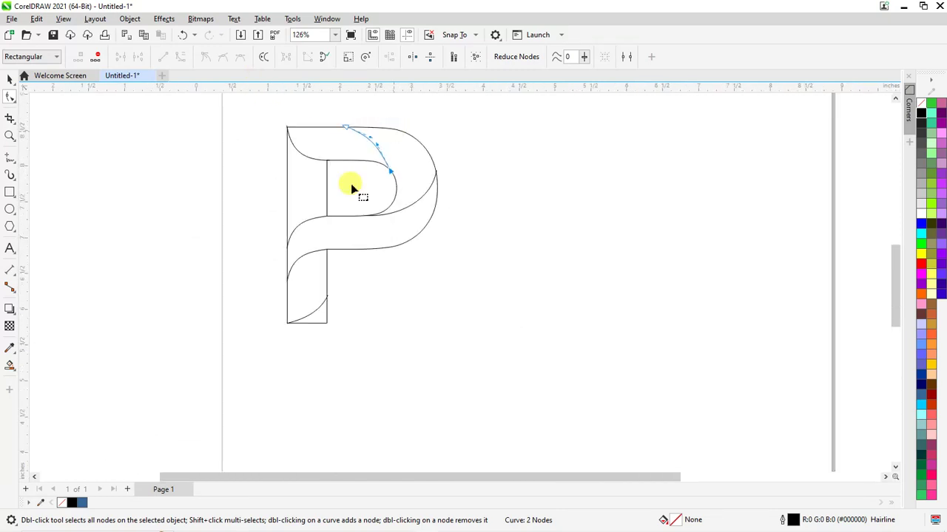
# Move the right end node of the upper stem curve onto the bottom-left corner of the P's inner counter
pyautogui.scroll(3, 350, 183)
pyautogui.moveTo(171, 201); pyautogui.dragTo(403, 329)
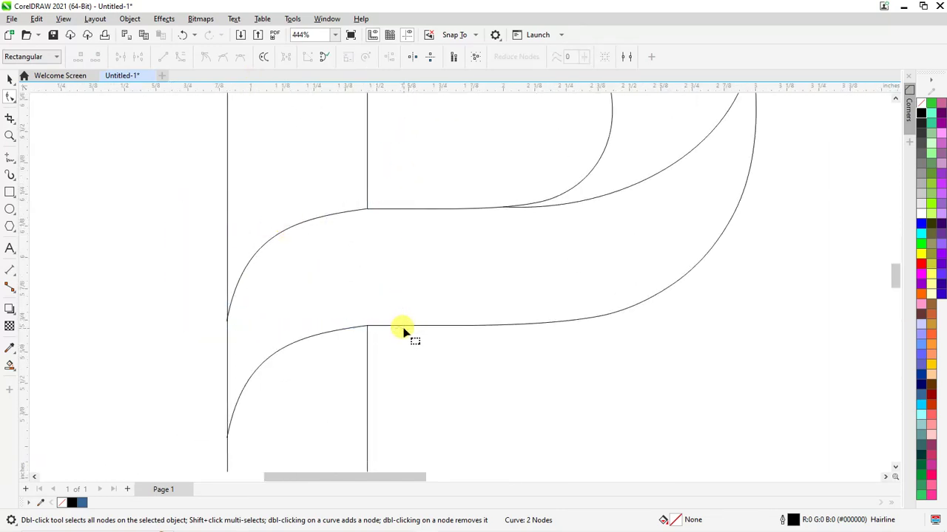
pyautogui.click(334, 214)
pyautogui.scroll(10, 339, 200)
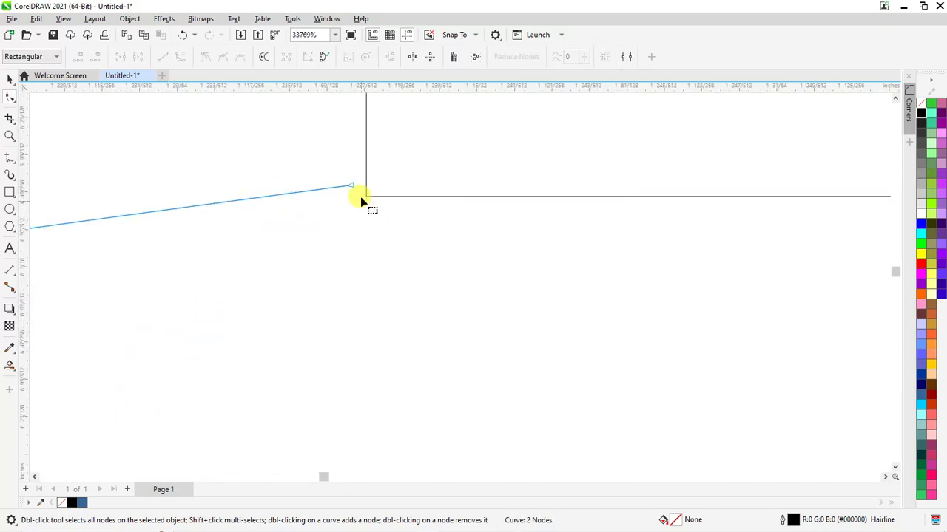
pyautogui.moveTo(351, 186); pyautogui.dragTo(378, 197)
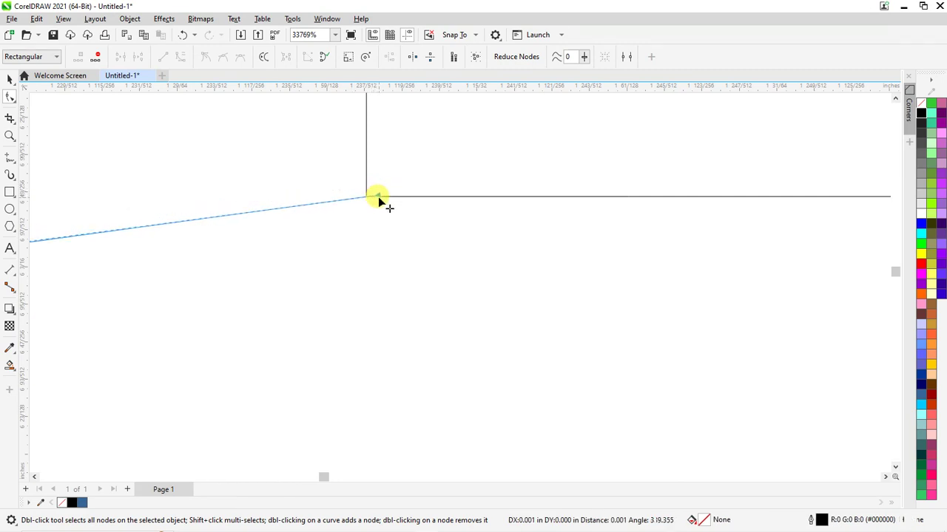
pyautogui.scroll(-8, 378, 197)
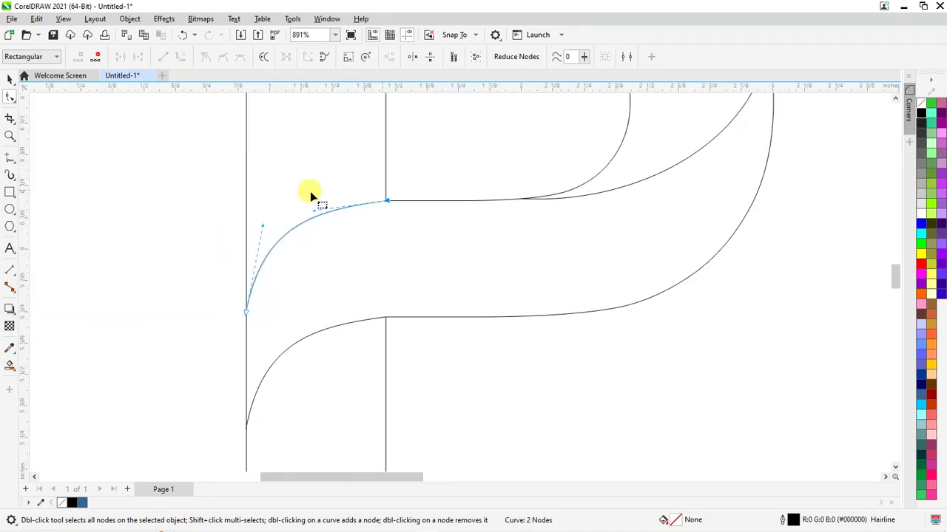
pyautogui.scroll(-2, 318, 275)
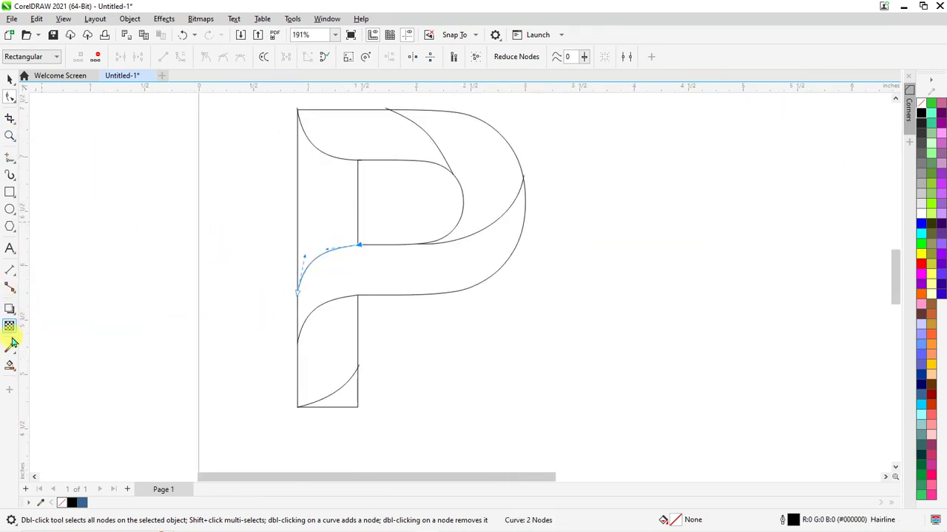
# Smart Fill the top band, upper bowl, lower bowl, upper stem and lower stem segments with blue and a 0.5 pt black outline
pyautogui.click(11, 364)
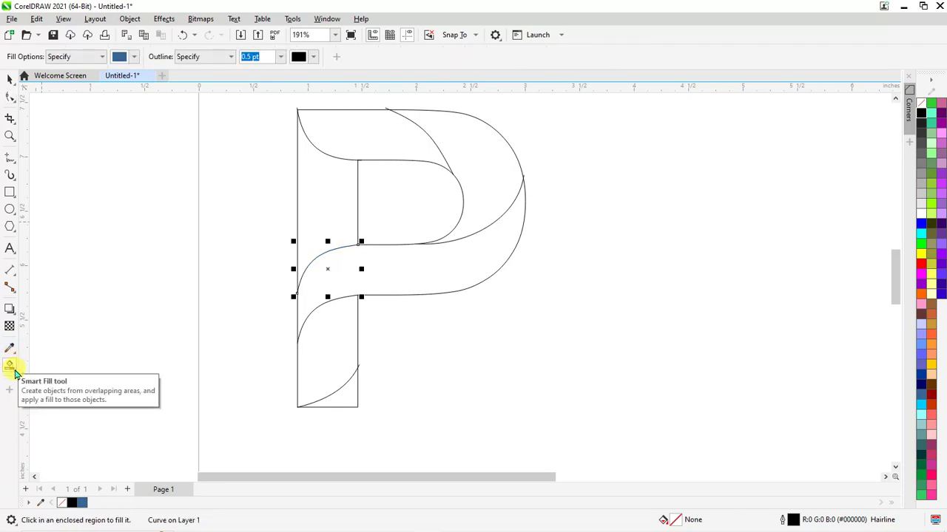
pyautogui.click(366, 131)
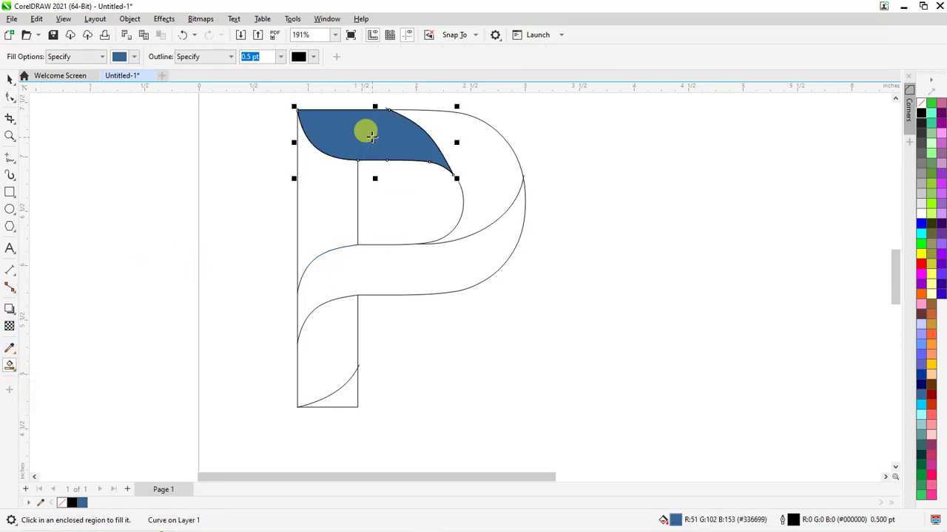
pyautogui.click(482, 131)
pyautogui.click(477, 235)
pyautogui.click(321, 209)
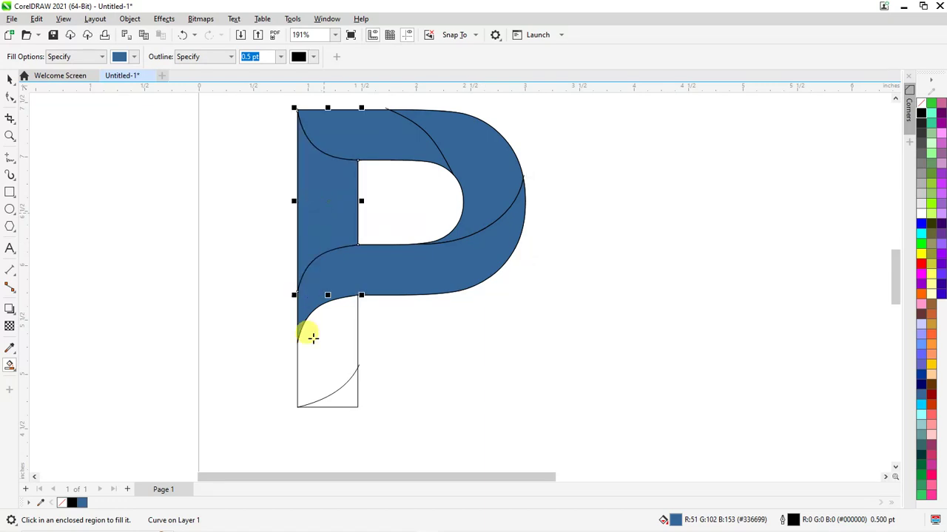
pyautogui.click(311, 333)
# Smart Fill the small corner segment at the stem's bottom right with blue, undoing any fill that covers the whole letter
pyautogui.click(347, 392)
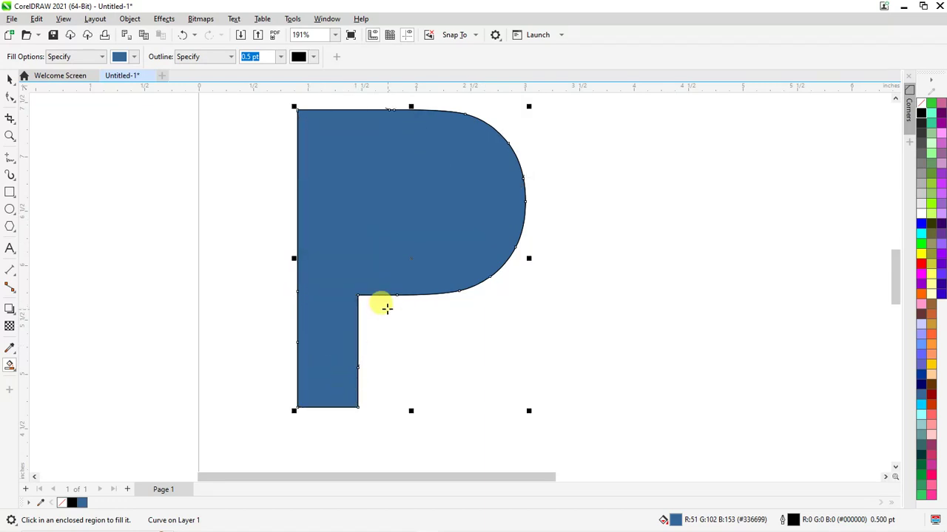
pyautogui.hotkey('ctrl', 'z')
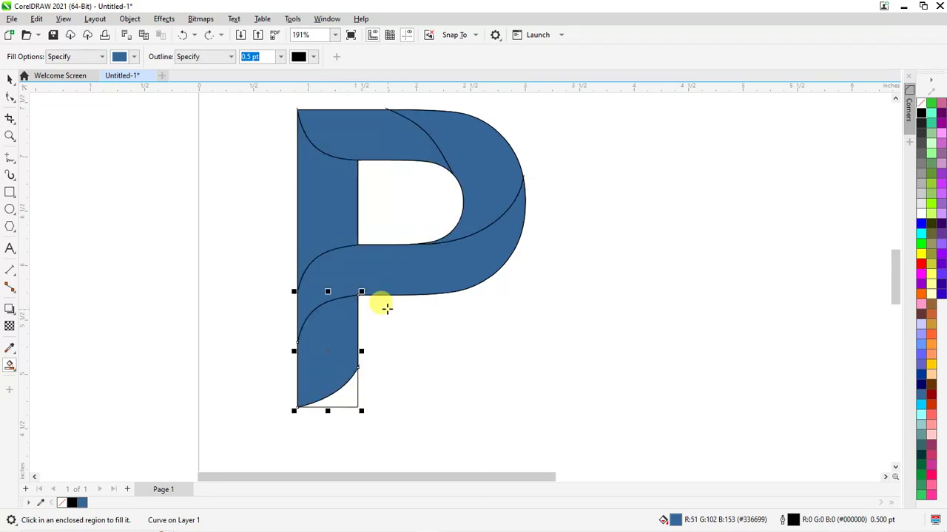
pyautogui.click(347, 397)
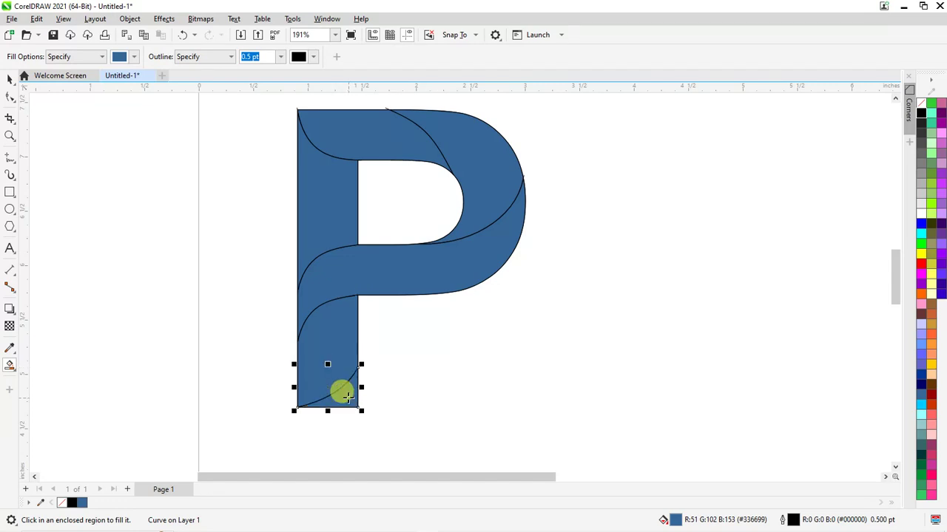
# Delete the original hairline dividing curve that sticks out past the bowl's outer right edge
pyautogui.click(11, 78)
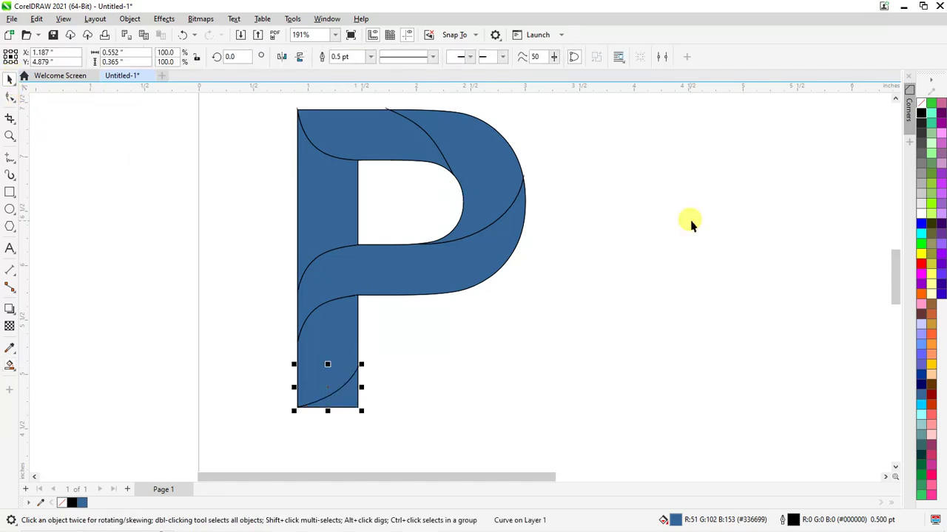
pyautogui.click(581, 213)
pyautogui.scroll(-2, 518, 205)
pyautogui.scroll(1, 517, 205)
pyautogui.scroll(1, 401, 152)
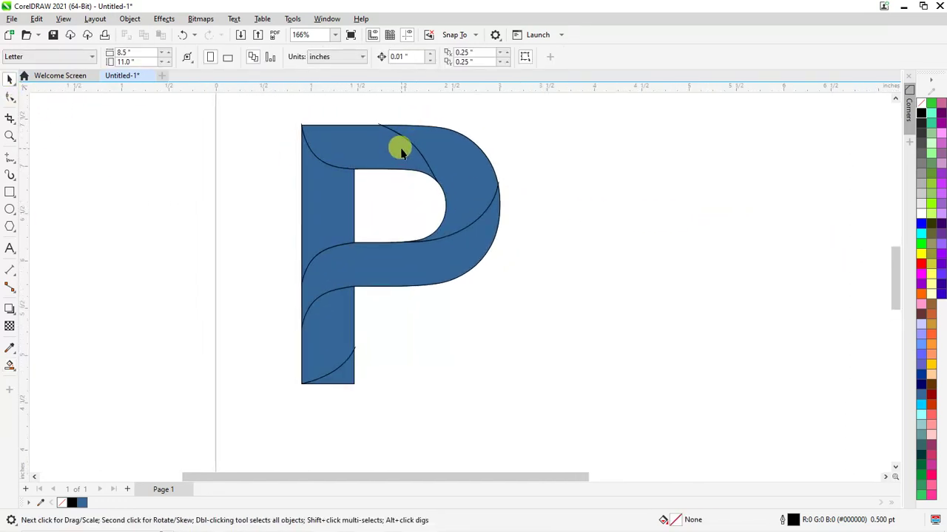
pyautogui.scroll(1, 380, 153)
pyautogui.scroll(2, 507, 188)
pyautogui.scroll(3, 458, 175)
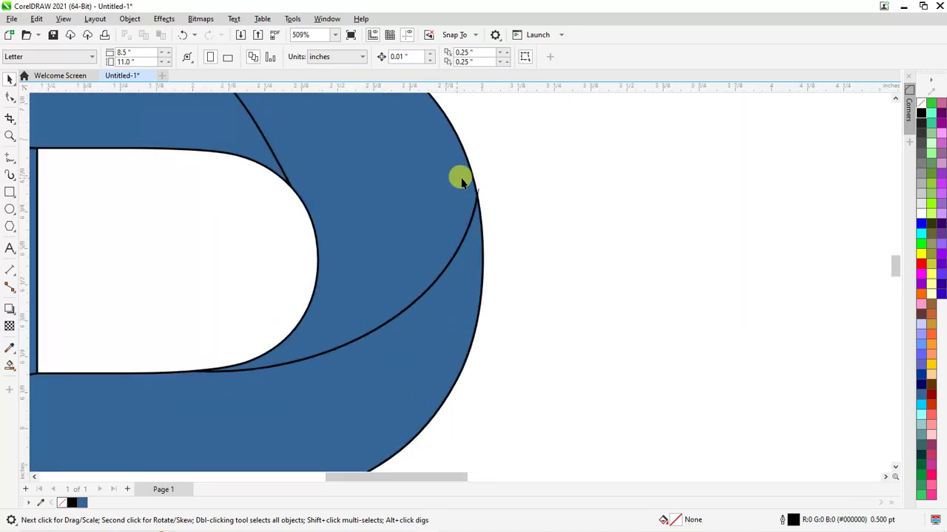
pyautogui.scroll(4, 485, 191)
pyautogui.scroll(1, 484, 192)
pyautogui.click(485, 211)
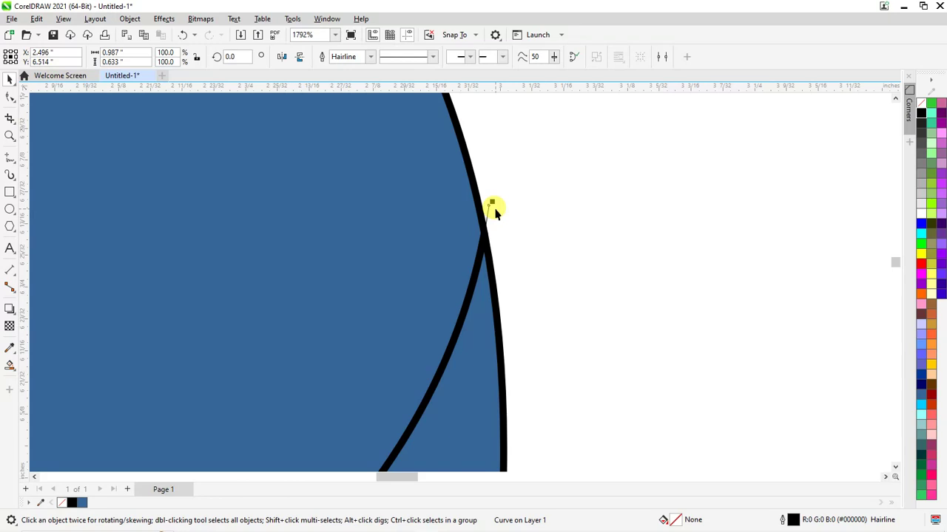
pyautogui.click(494, 212)
pyautogui.scroll(-3, 506, 214)
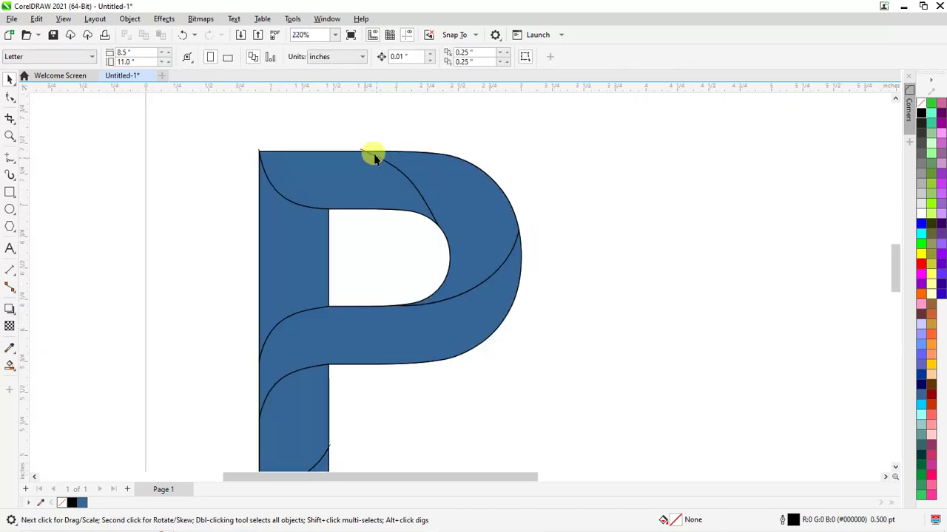
# Delete the original hairline dividing curve that sticks out above the P's top edge
pyautogui.scroll(3, 363, 148)
pyautogui.scroll(1, 396, 187)
pyautogui.click(383, 195)
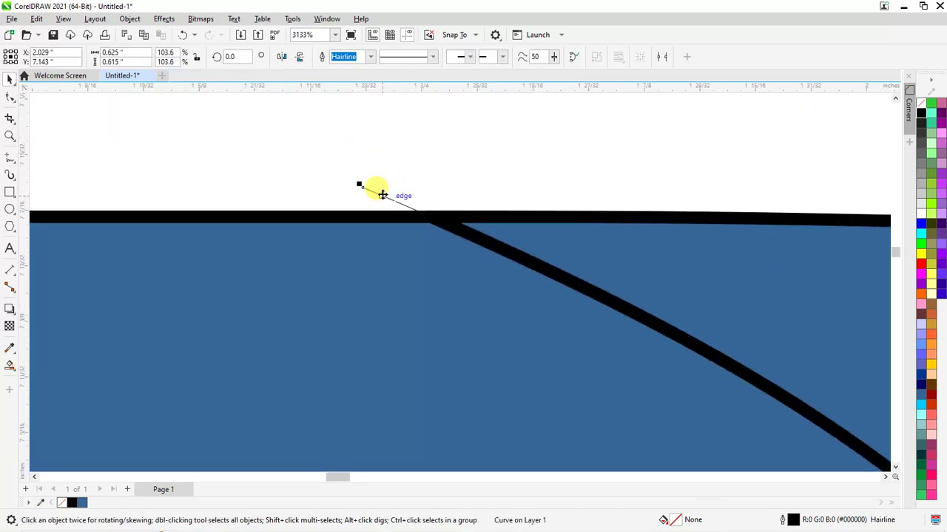
pyautogui.click(380, 194)
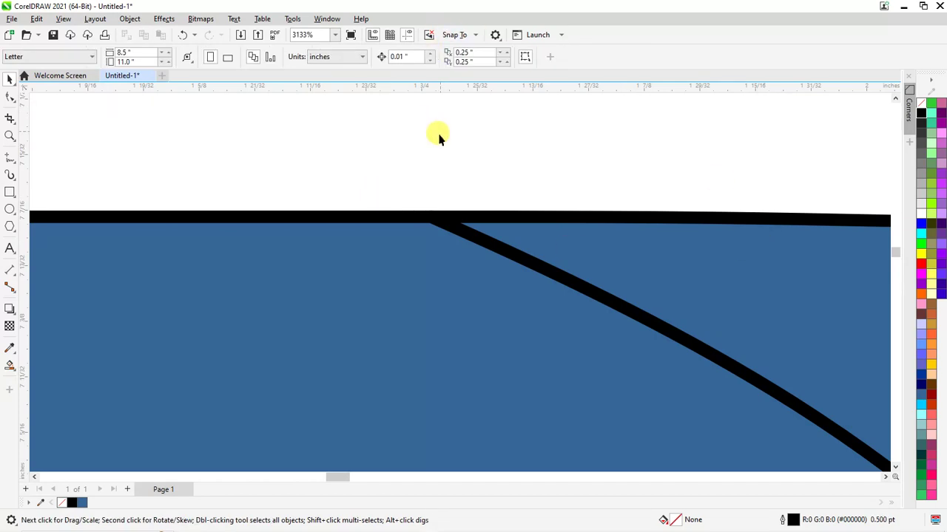
# Delete the original hairline curve that sticks out at the P's top-left corner
pyautogui.scroll(-6, 436, 137)
pyautogui.scroll(-2, 436, 137)
pyautogui.scroll(5, 408, 126)
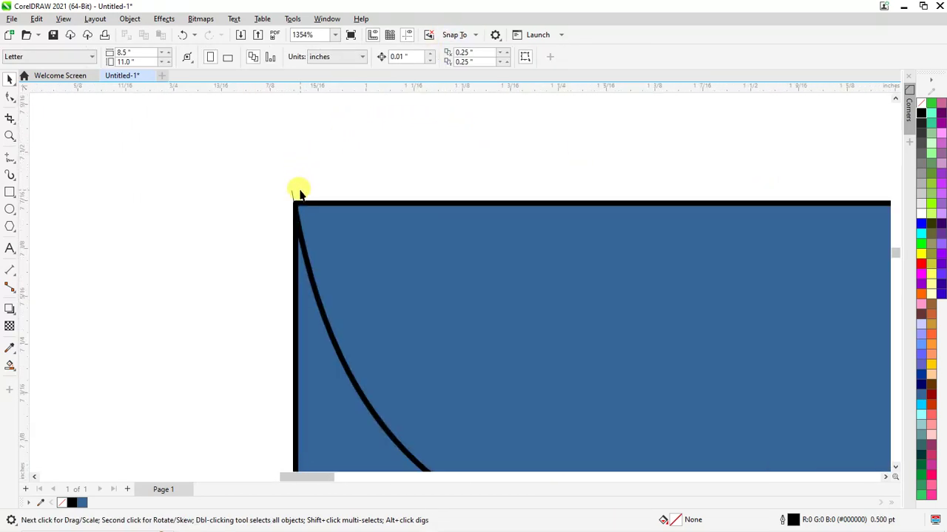
pyautogui.click(290, 192)
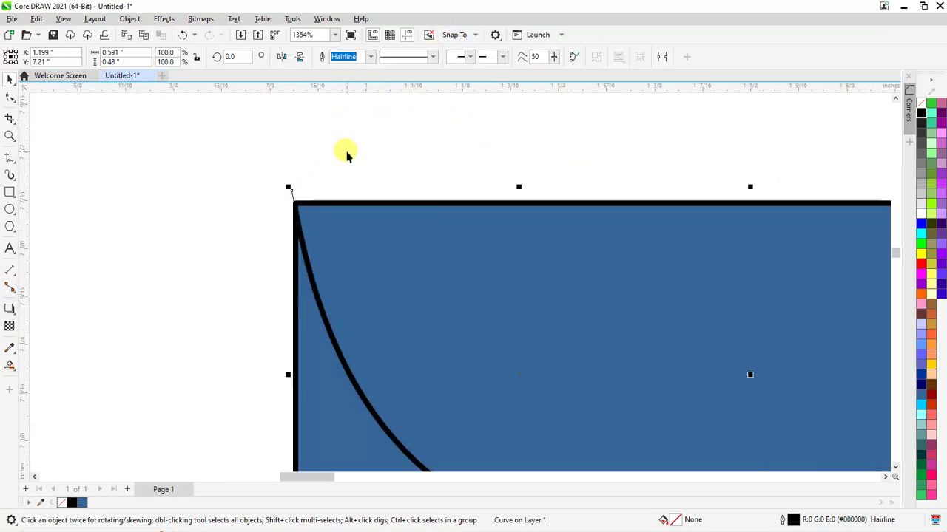
pyautogui.click(346, 154)
pyautogui.scroll(-7, 355, 148)
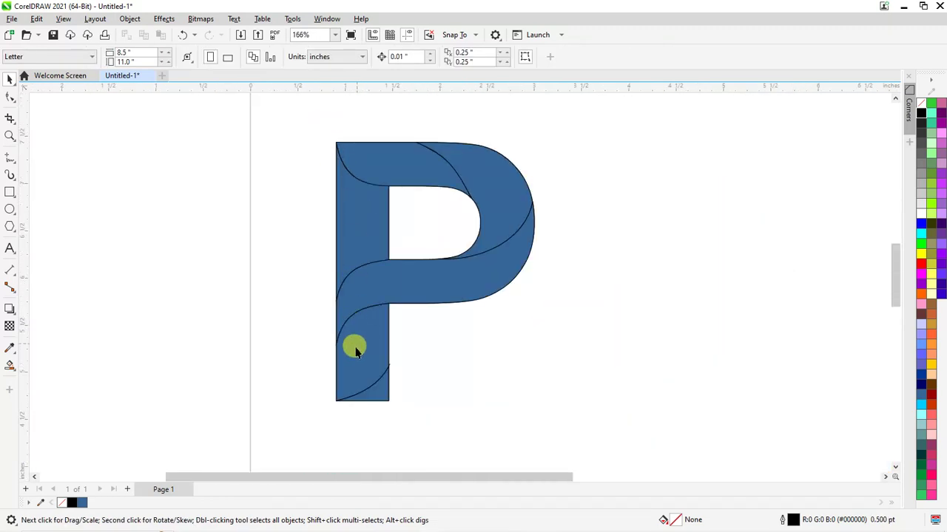
pyautogui.scroll(3, 355, 351)
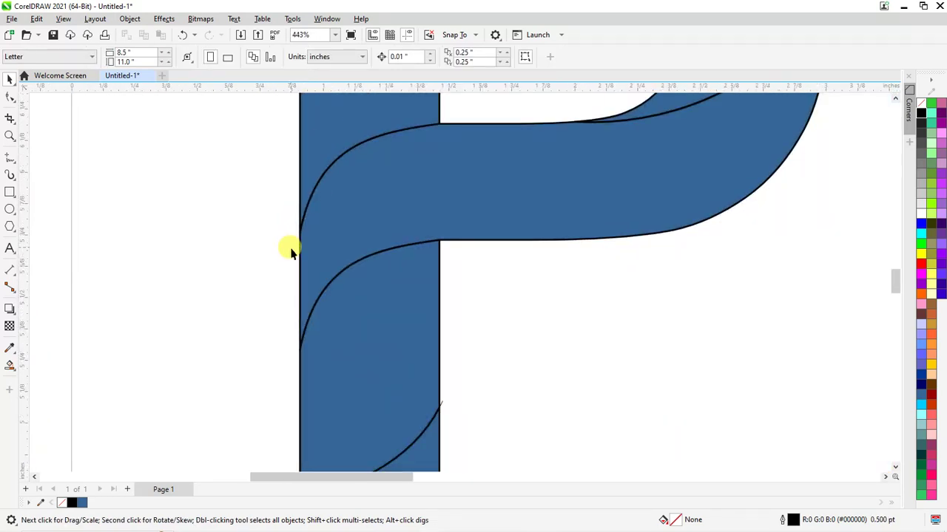
pyautogui.scroll(-3, 289, 252)
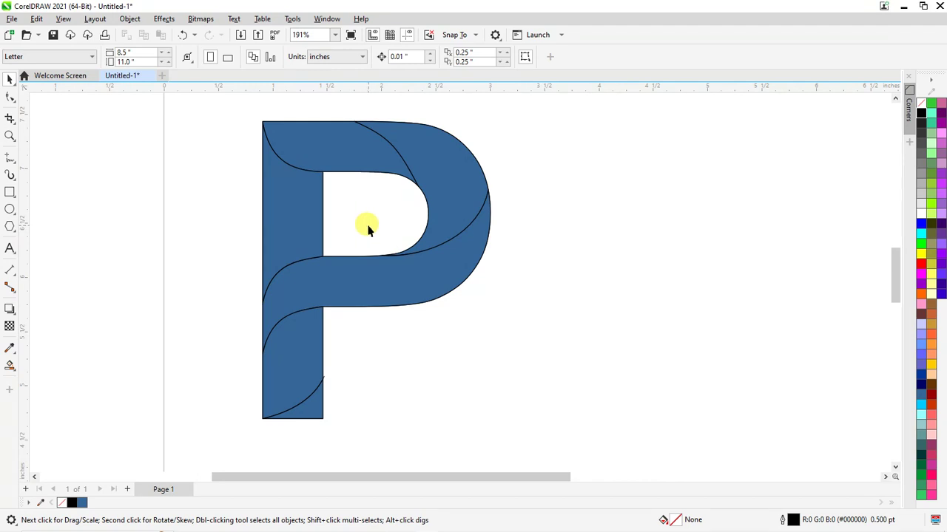
# Delete the original hairline dividing curve that sticks out past the stem's lower right edge
pyautogui.click(322, 379)
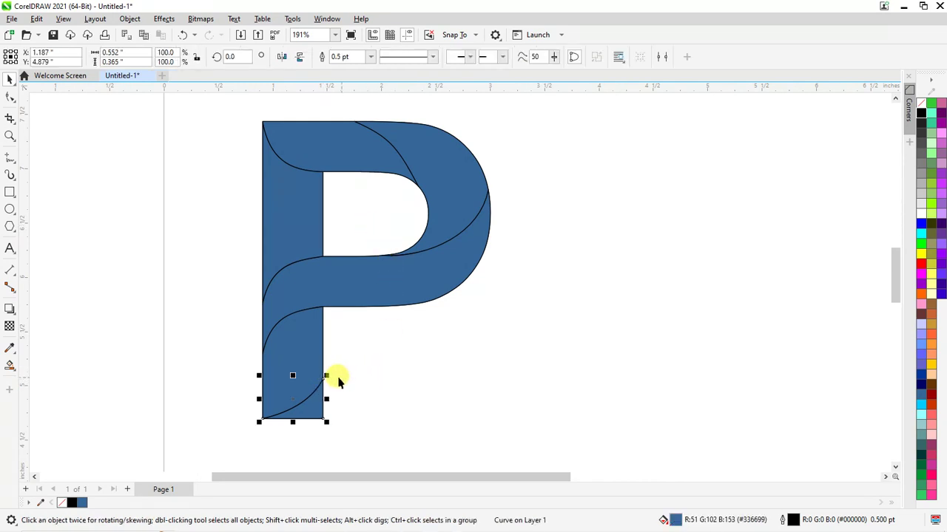
pyautogui.scroll(8, 338, 380)
pyautogui.click(317, 365)
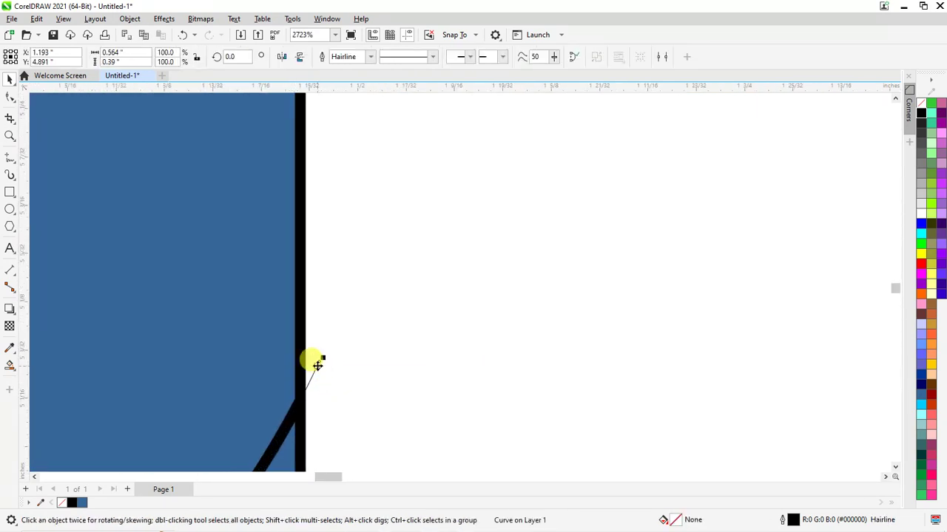
pyautogui.click(321, 356)
pyautogui.scroll(-10, 281, 288)
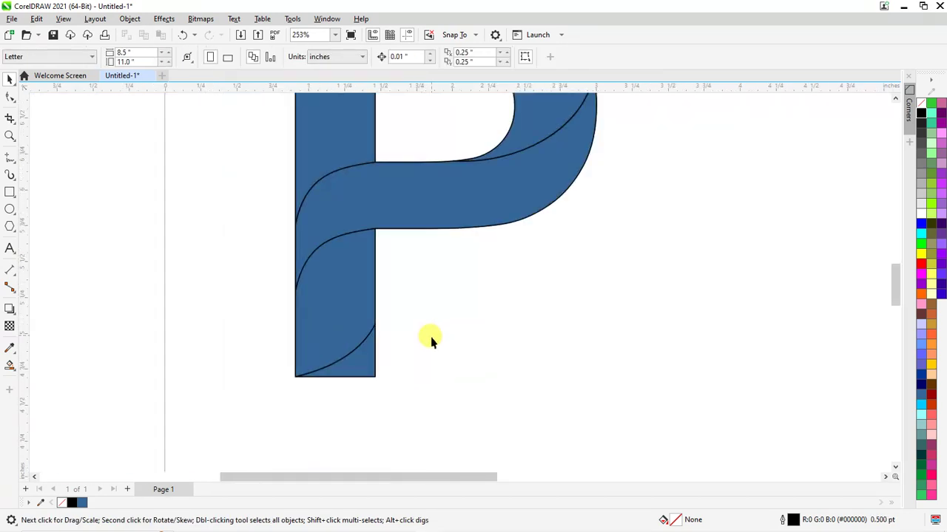
# Delete the blue segment of the upper stem that lies beside the P's open counter
pyautogui.scroll(1, 477, 280)
pyautogui.click(371, 226)
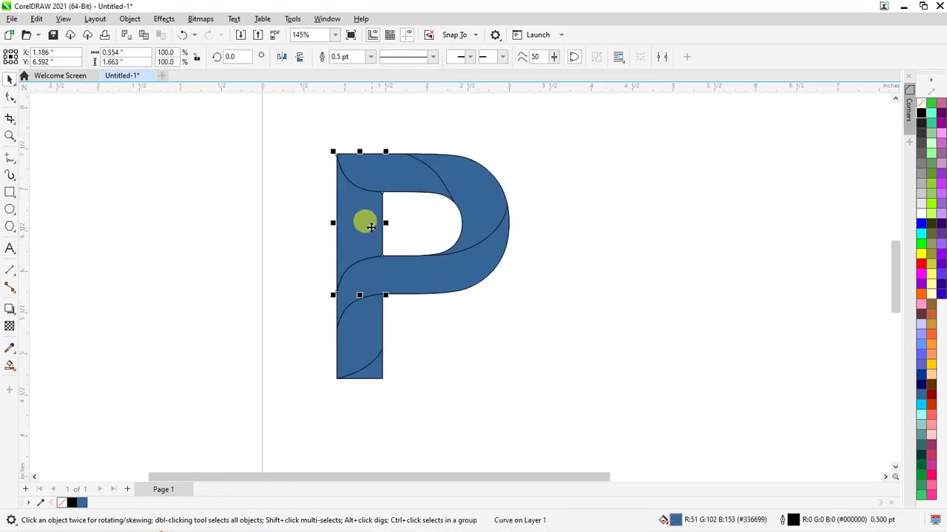
pyautogui.press('Delete')
# Pull the original hairline-outlined letter P away from the blue pieces and delete it
pyautogui.click(371, 227)
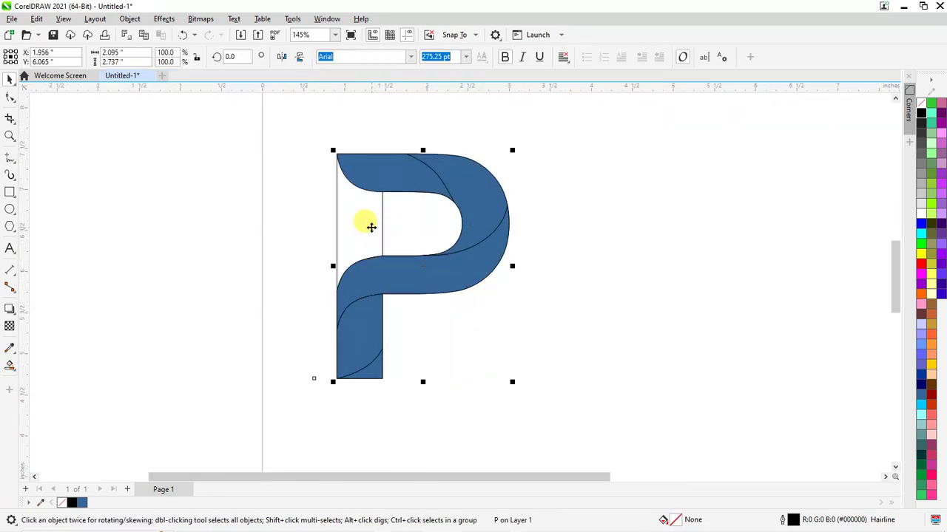
pyautogui.moveTo(364, 227); pyautogui.dragTo(172, 241)
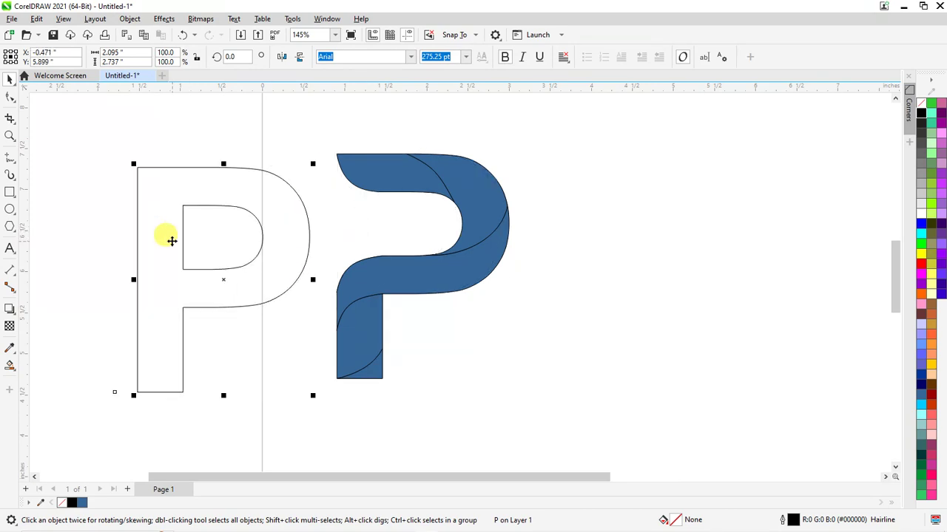
pyautogui.press('Delete')
# Enlarge all pieces of the P together to about 4.37 by 5.71 inches and place them on the page
pyautogui.scroll(-2, 178, 245)
pyautogui.moveTo(411, 158); pyautogui.dragTo(166, 331)
pyautogui.scroll(-2, 186, 281)
pyautogui.moveTo(289, 266); pyautogui.dragTo(360, 338)
pyautogui.moveTo(318, 286); pyautogui.dragTo(355, 248)
pyautogui.scroll(2, 298, 205)
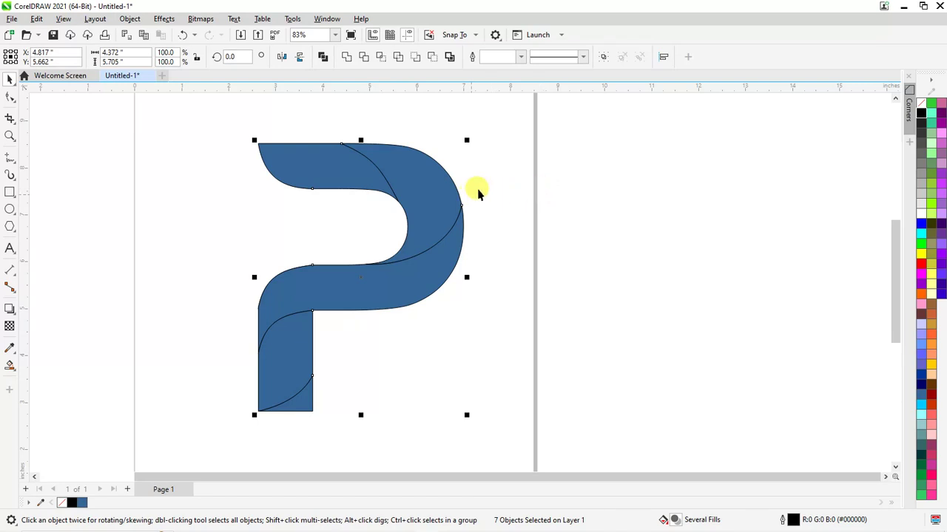
# Give all pieces of the P a fountain fill running from red #FF0000 to dark red #6B0000
pyautogui.click(185, 169)
pyautogui.scroll(-2, 177, 169)
pyautogui.moveTo(118, 110); pyautogui.dragTo(437, 360)
pyautogui.scroll(2, 254, 165)
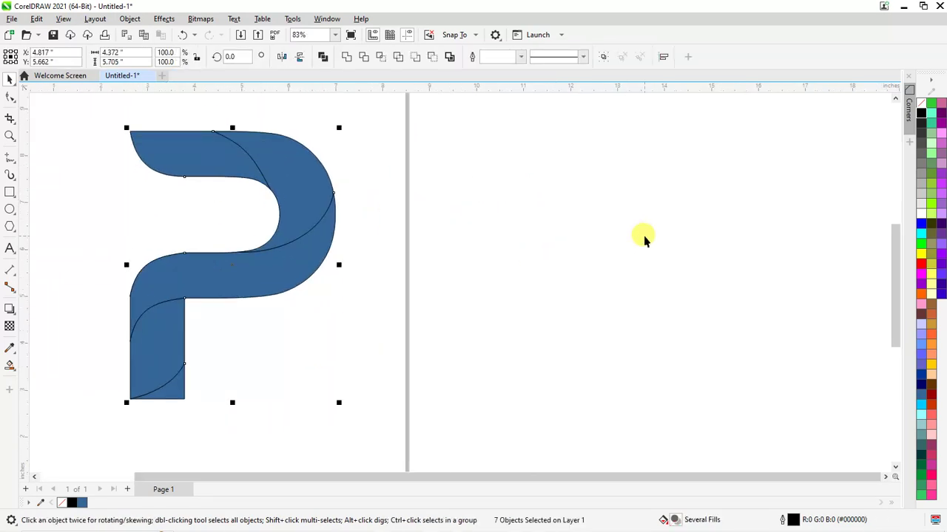
pyautogui.press('F11')
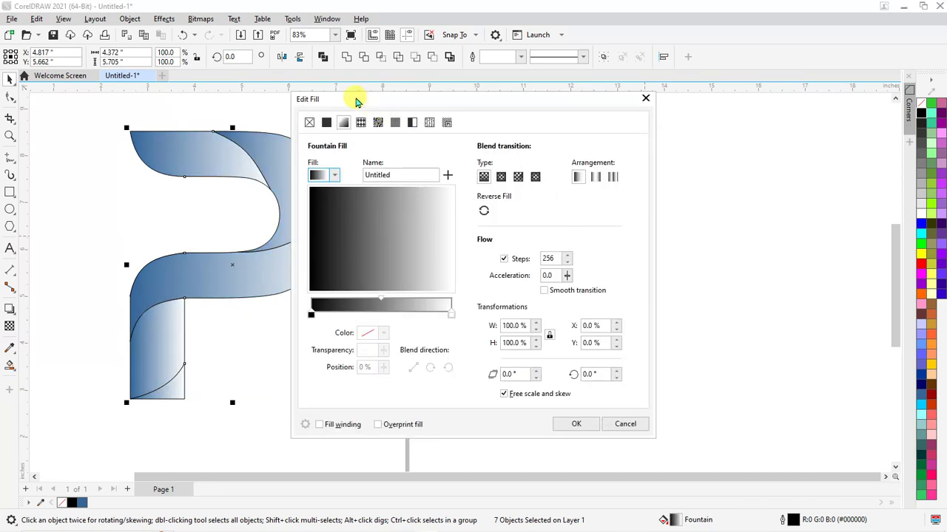
pyautogui.moveTo(357, 99); pyautogui.dragTo(494, 109)
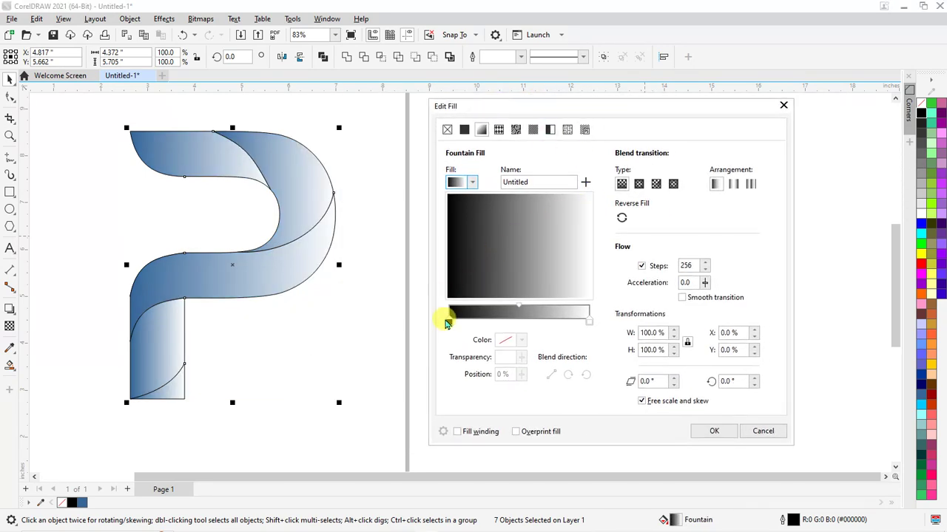
pyautogui.click(448, 322)
pyautogui.click(522, 339)
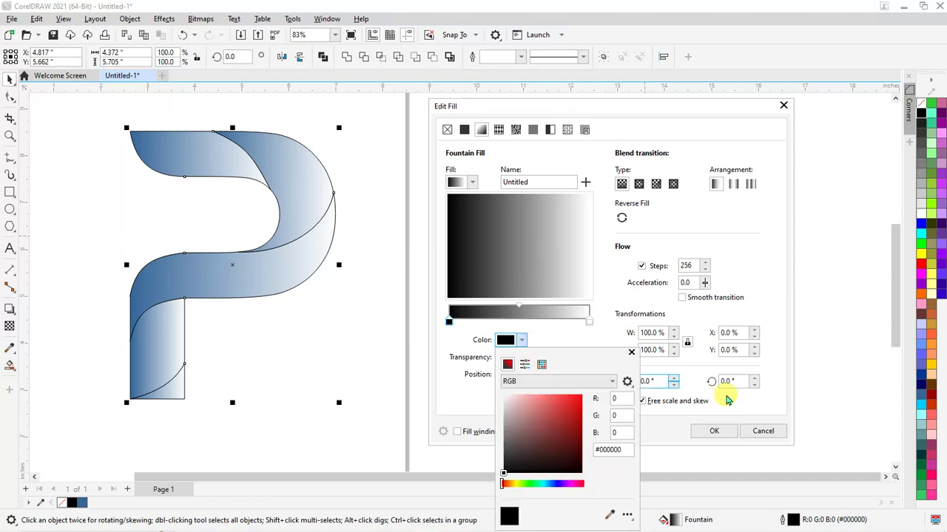
pyautogui.click(584, 394)
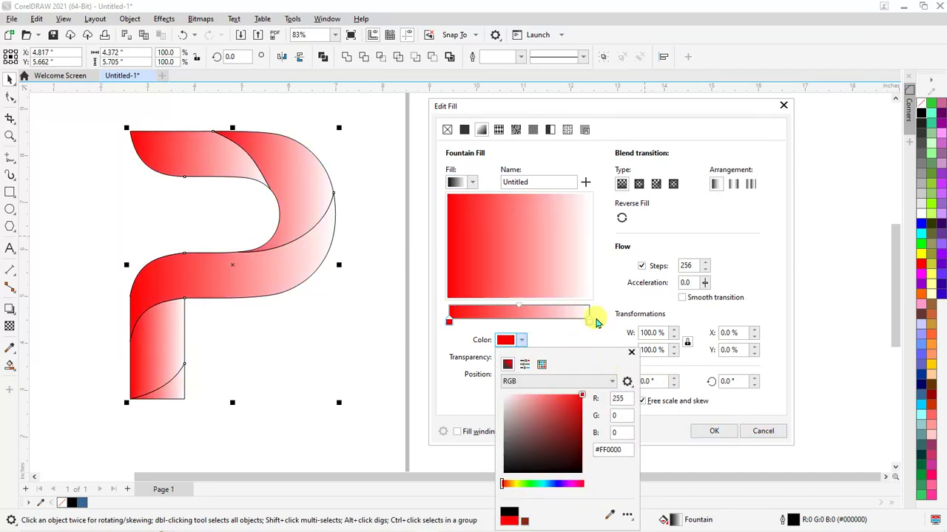
pyautogui.click(591, 328)
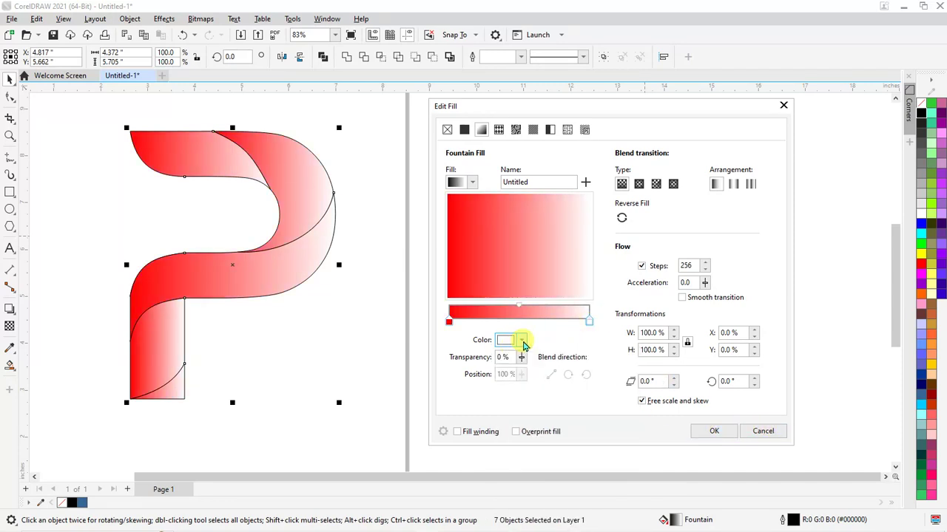
pyautogui.click(522, 339)
pyautogui.moveTo(564, 397); pyautogui.dragTo(585, 437)
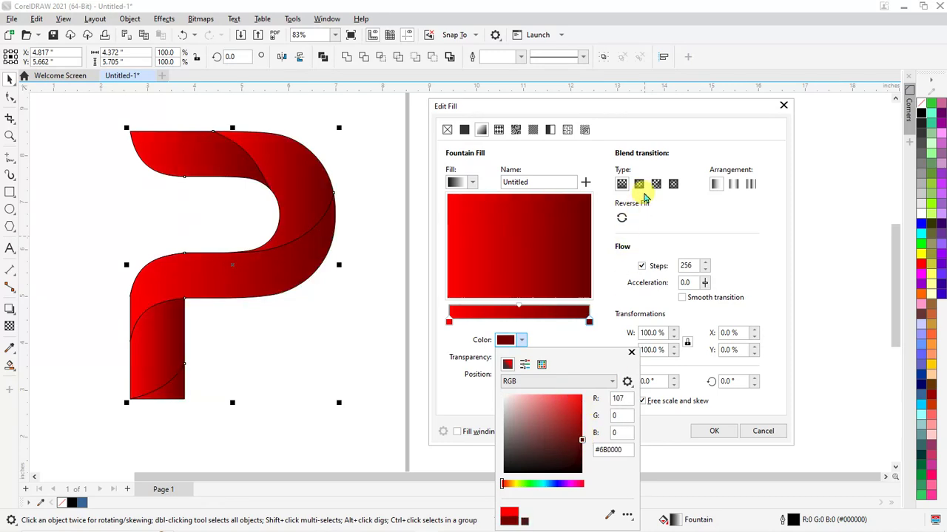
# Try the elliptical fountain fill type, return to linear and apply the fill to the P's pieces
pyautogui.click(639, 185)
pyautogui.click(638, 185)
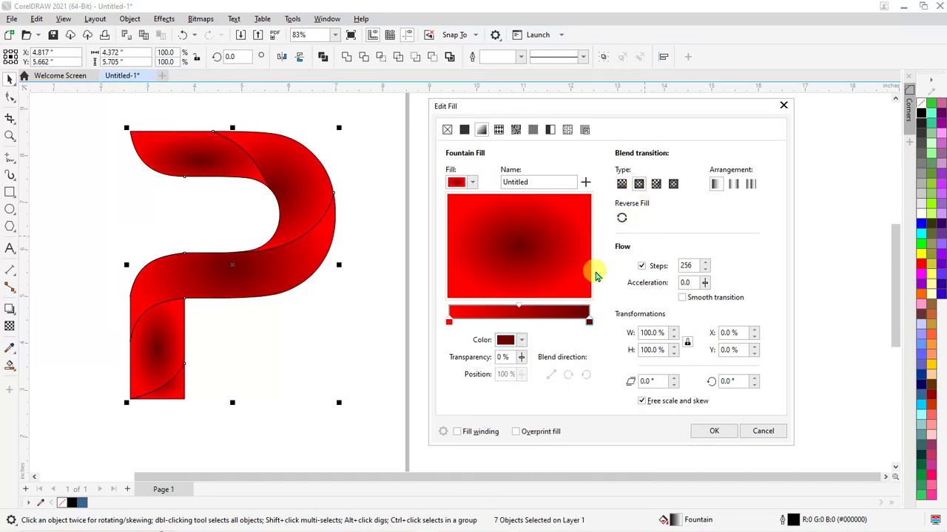
pyautogui.click(622, 185)
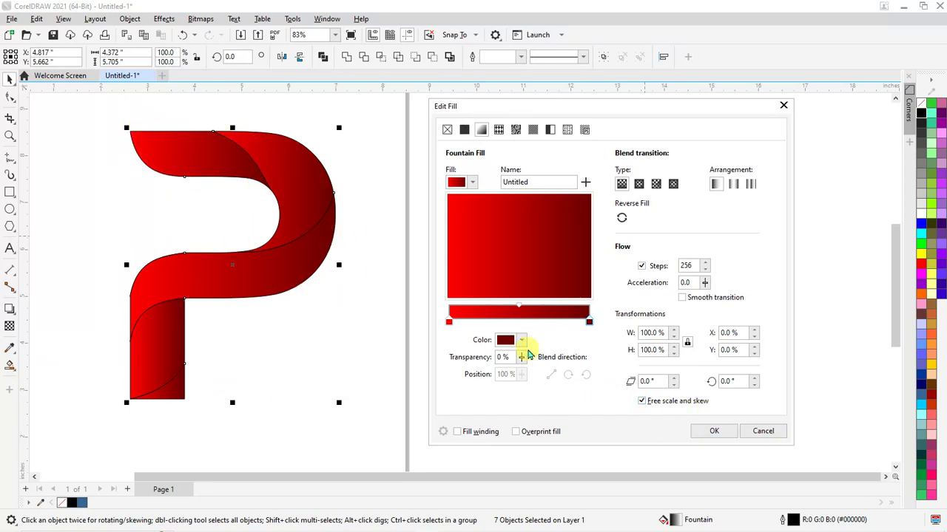
pyautogui.click(710, 435)
pyautogui.click(516, 300)
pyautogui.scroll(-2, 444, 259)
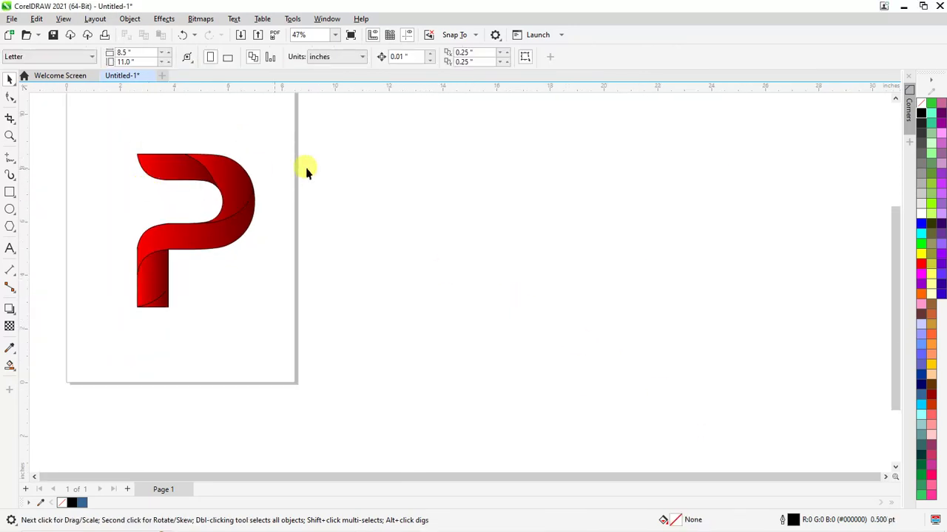
# Remove the outline from all pieces of the red gradient P
pyautogui.moveTo(389, 133); pyautogui.dragTo(40, 370)
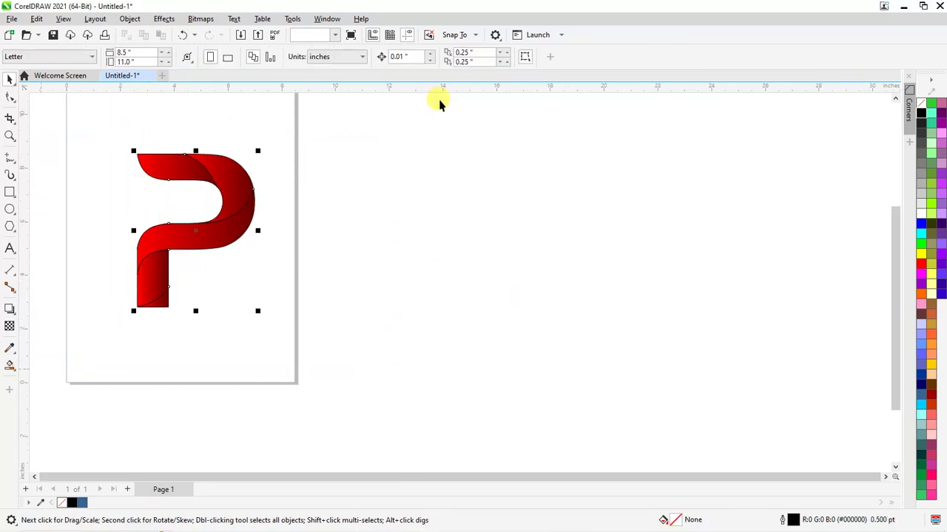
pyautogui.rightClick(920, 104)
pyautogui.click(877, 111)
pyautogui.click(684, 138)
pyautogui.scroll(-2, 543, 177)
pyautogui.scroll(3, 361, 186)
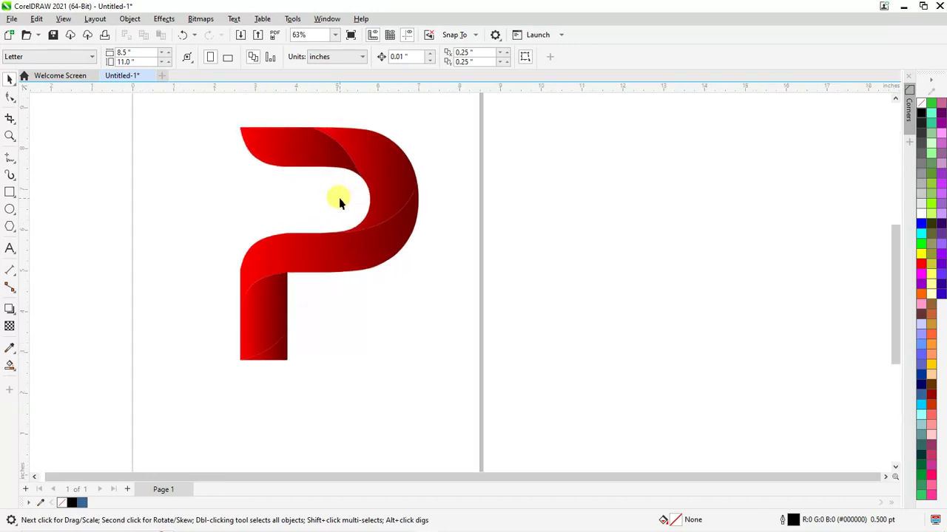
pyautogui.scroll(1, 439, 151)
pyautogui.scroll(-1, 296, 272)
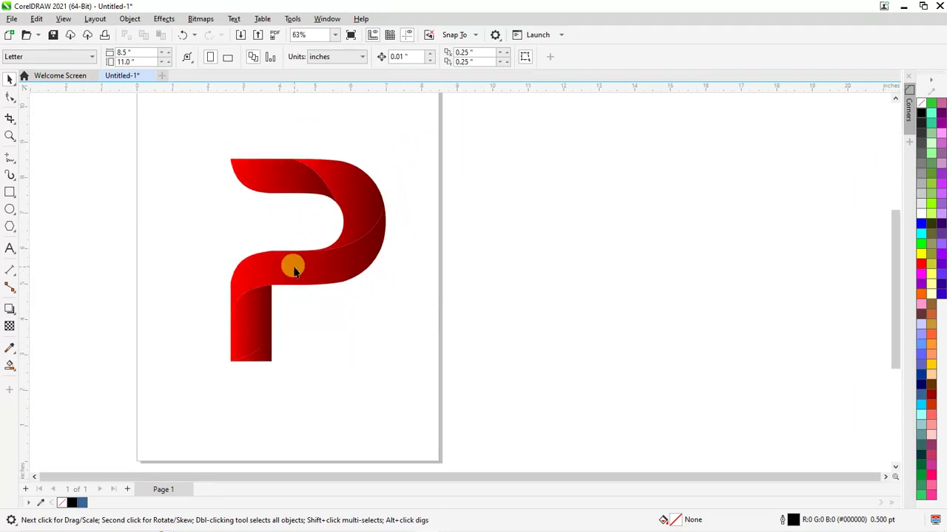
# Give all pieces of the P a white outline
pyautogui.moveTo(488, 125); pyautogui.dragTo(127, 400)
pyautogui.scroll(1, 434, 198)
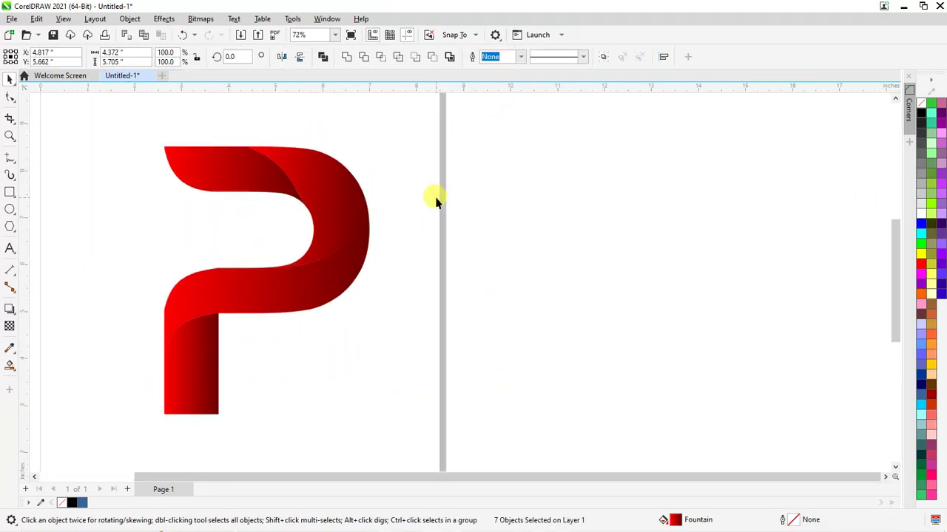
pyautogui.rightClick(923, 215)
pyautogui.click(922, 218)
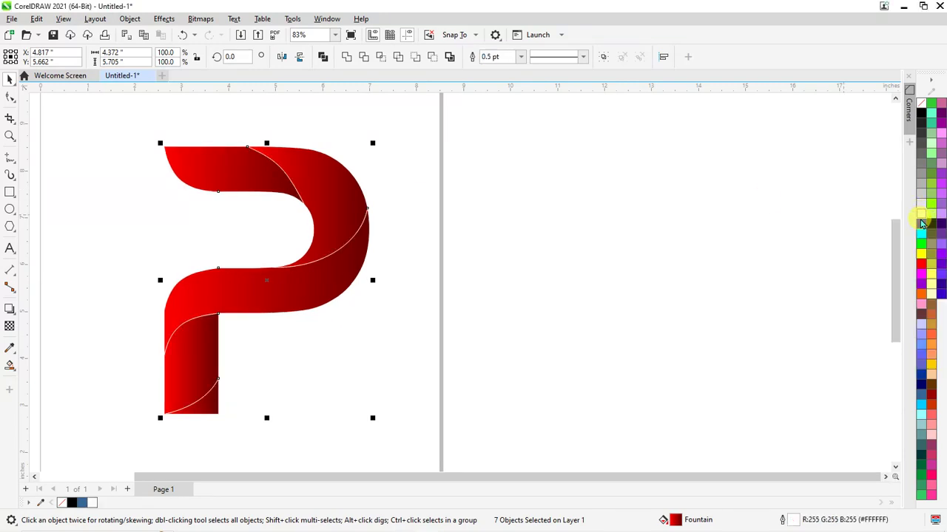
# Try a 1.5 pt outline on the P's pieces, then set the outline width to 4.0 pt
pyautogui.click(520, 56)
pyautogui.click(503, 115)
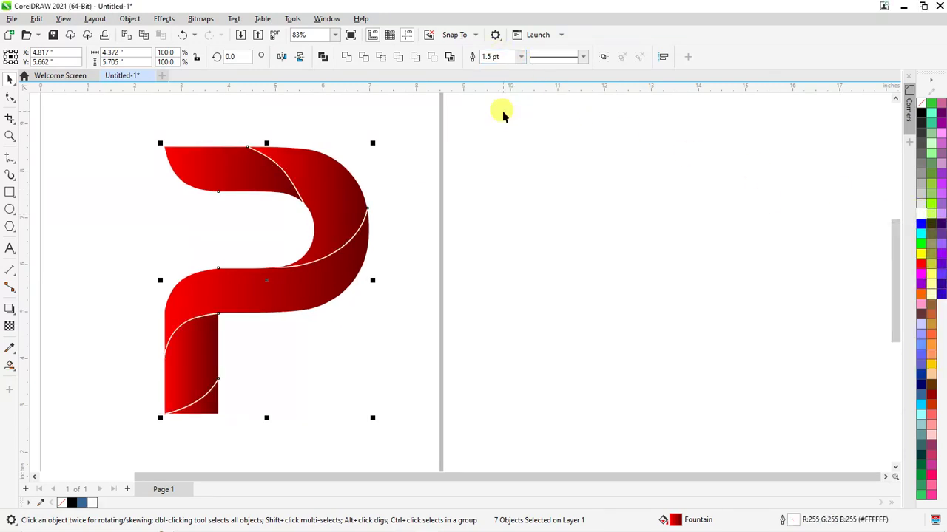
pyautogui.click(522, 59)
pyautogui.click(510, 147)
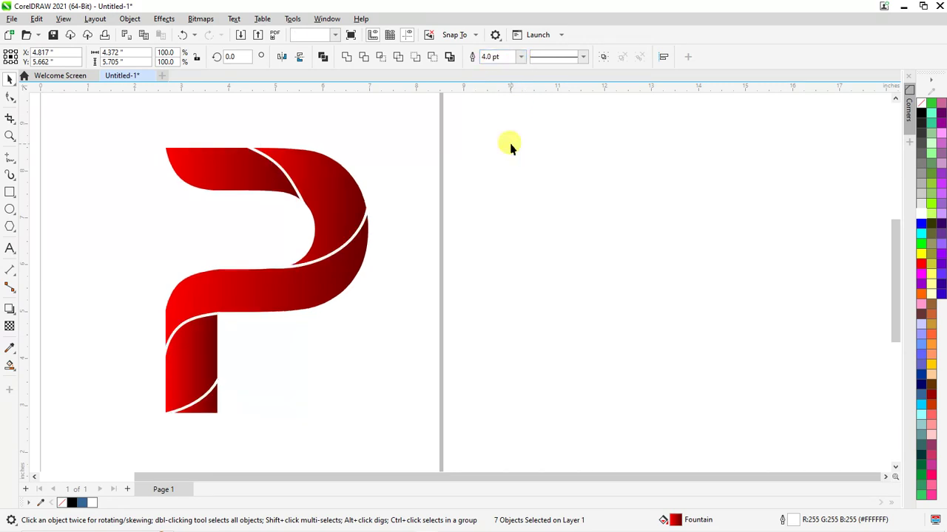
pyautogui.scroll(-2, 510, 147)
pyautogui.click(449, 173)
# Change the start colour of the fountain fill on all pieces of the P to cyan #00FFEE
pyautogui.moveTo(503, 114); pyautogui.dragTo(216, 339)
pyautogui.scroll(-2, 216, 338)
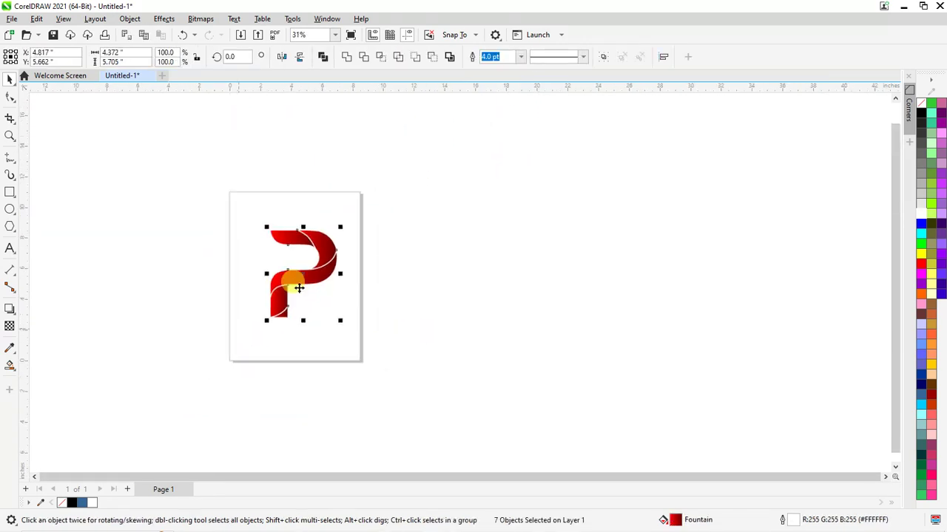
pyautogui.scroll(2, 298, 288)
pyautogui.press('F11')
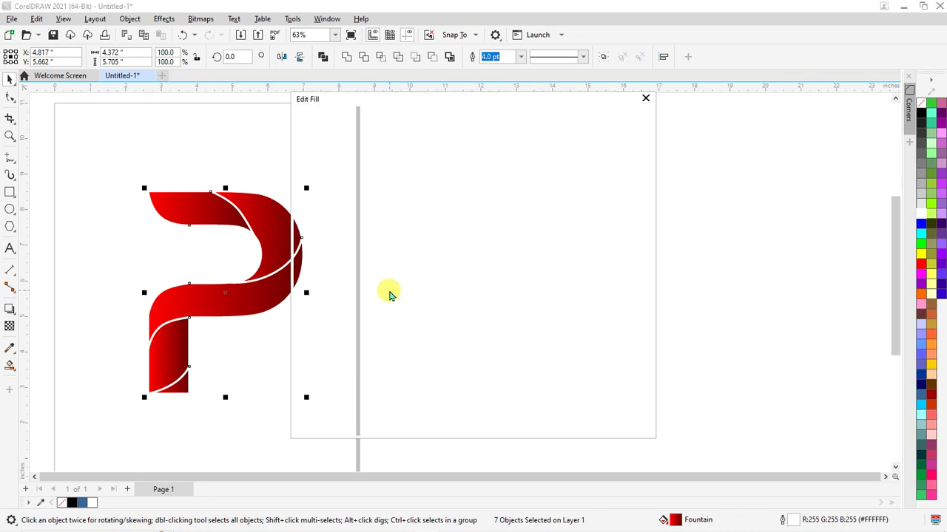
pyautogui.moveTo(332, 97); pyautogui.dragTo(482, 68)
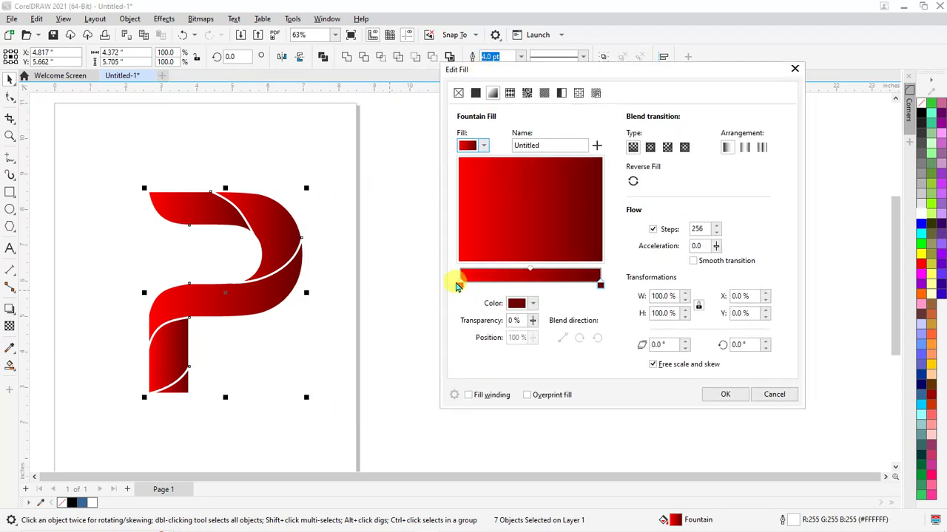
pyautogui.click(460, 286)
pyautogui.click(533, 309)
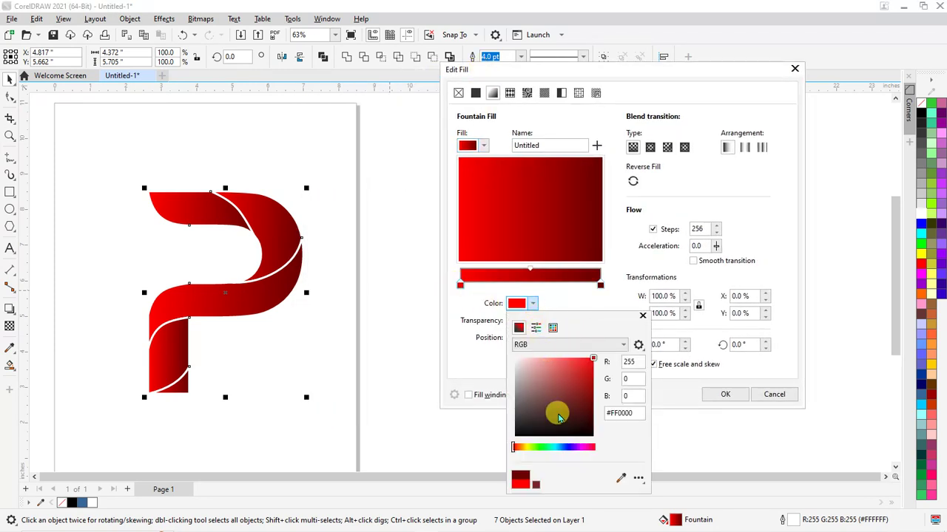
pyautogui.click(553, 447)
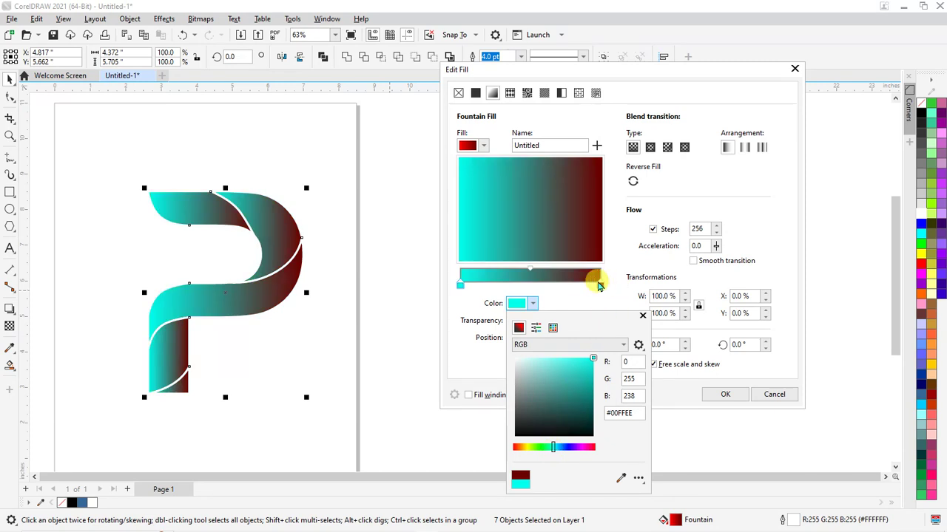
# Set the fountain fill's end colour to blue-violet #4400FF and apply the gradient to the P
pyautogui.click(599, 284)
pyautogui.click(533, 309)
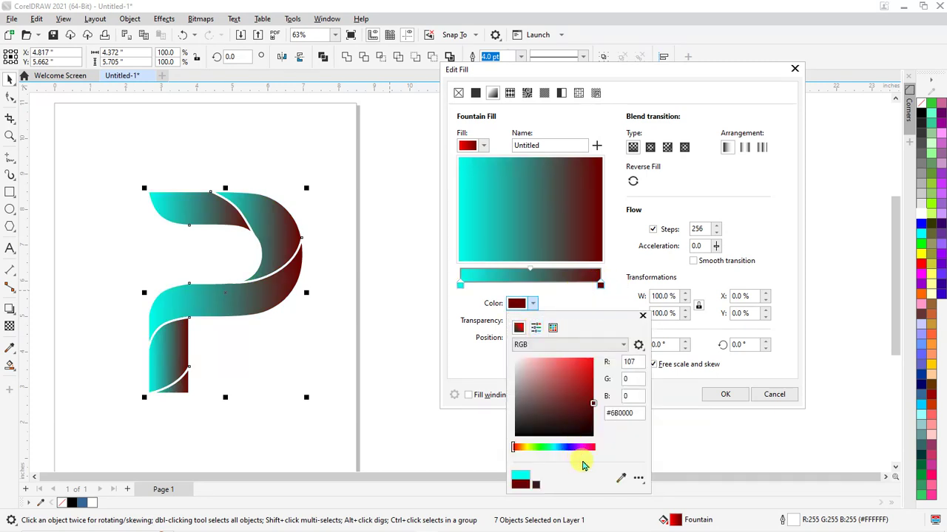
pyautogui.click(568, 448)
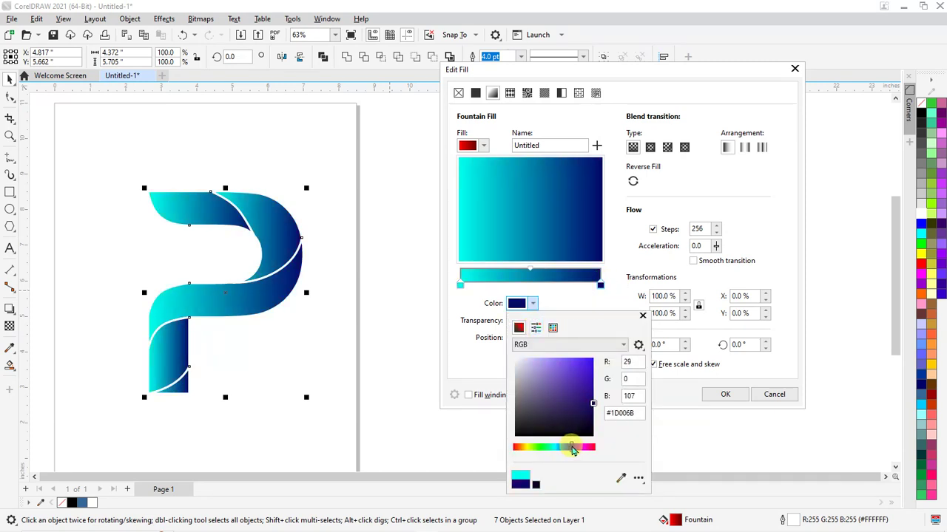
pyautogui.moveTo(576, 415); pyautogui.dragTo(608, 345)
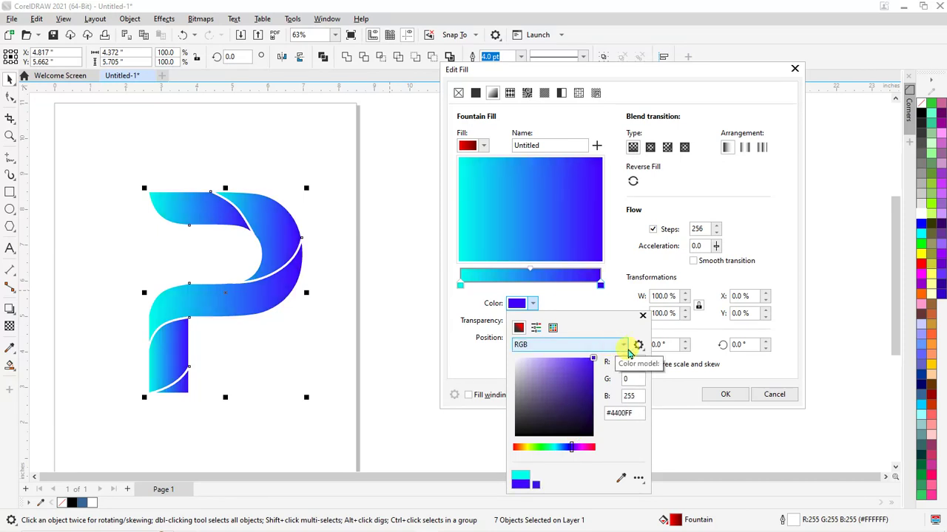
pyautogui.click(726, 396)
pyautogui.click(727, 395)
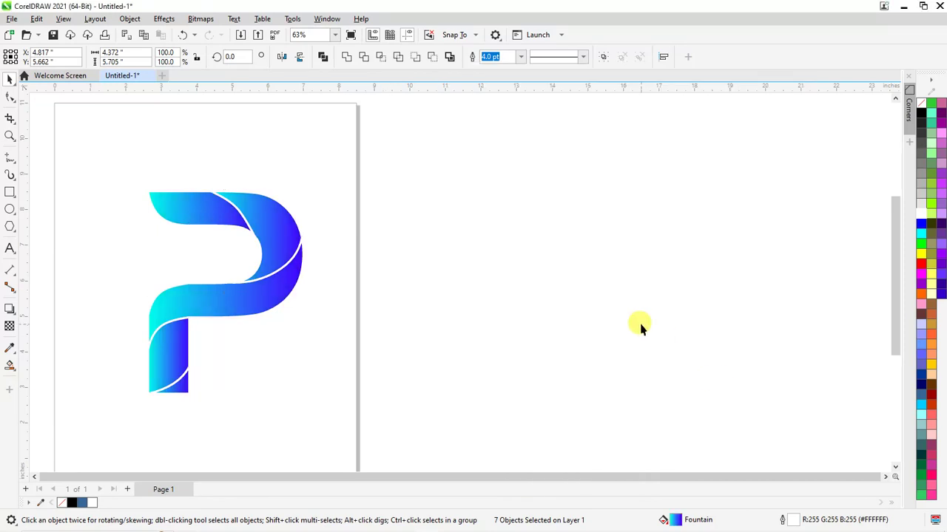
# Examine the finished P logo's gradient and white dividing lines at different magnifications
pyautogui.click(640, 328)
pyautogui.scroll(-1, 501, 264)
pyautogui.scroll(1, 295, 303)
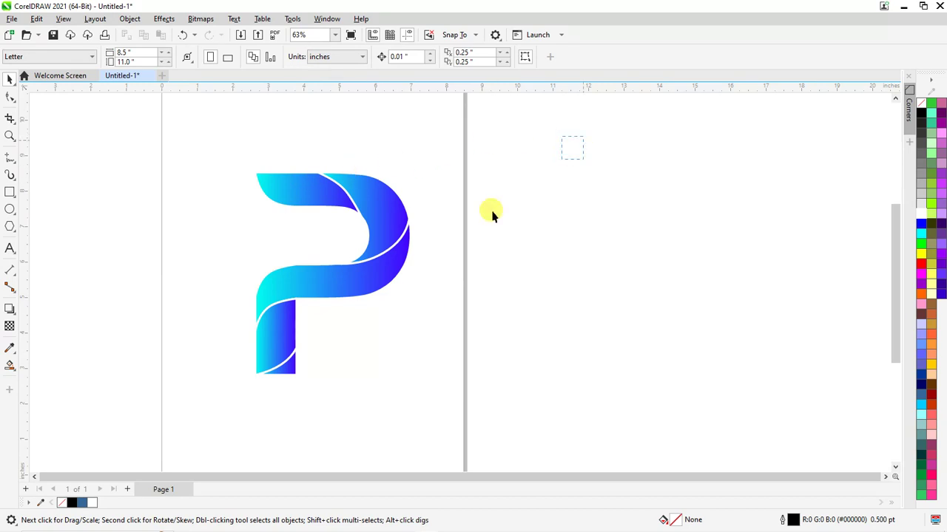
pyautogui.moveTo(582, 139); pyautogui.dragTo(153, 440)
pyautogui.scroll(-1, 393, 247)
pyautogui.scroll(1, 283, 271)
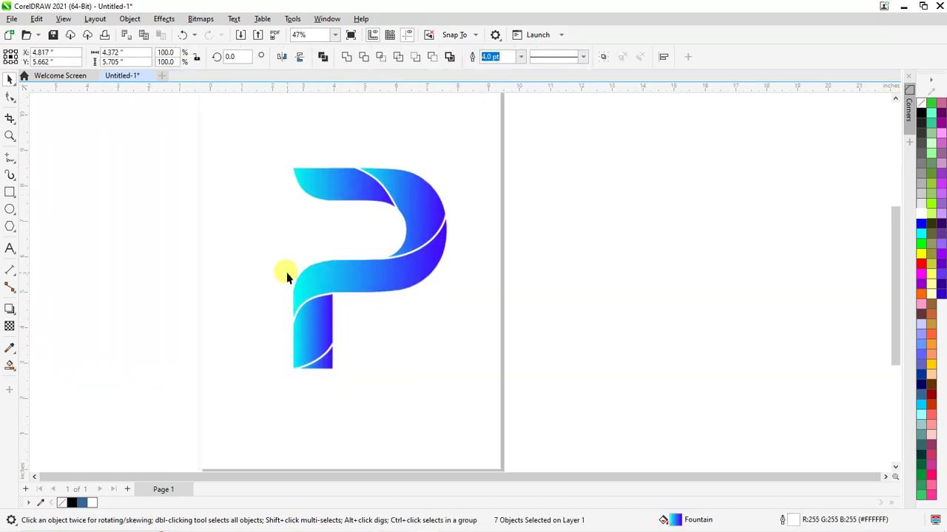
pyautogui.scroll(1, 357, 256)
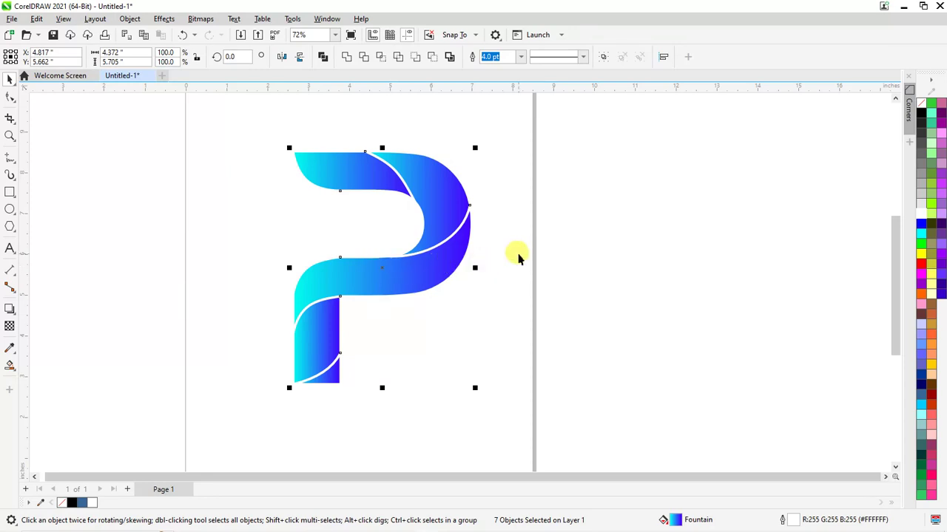
pyautogui.click(733, 226)
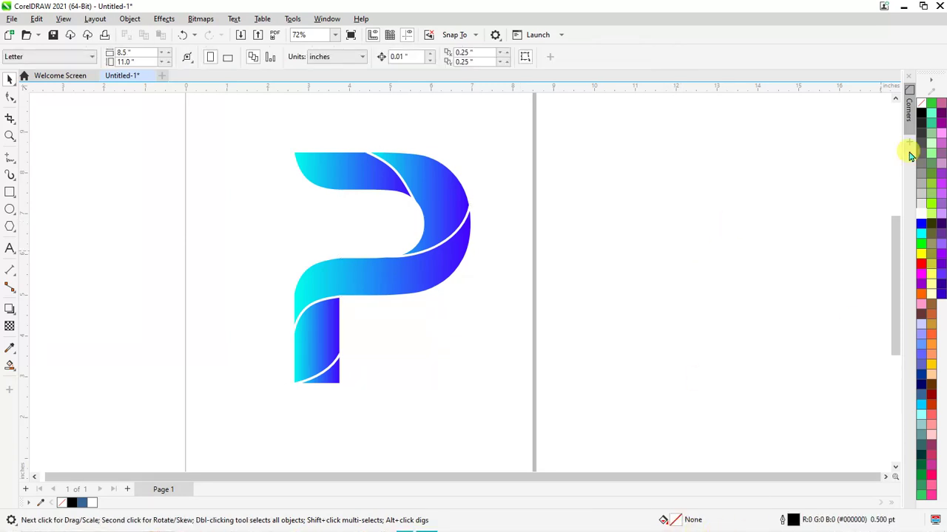
pyautogui.click(904, 6)
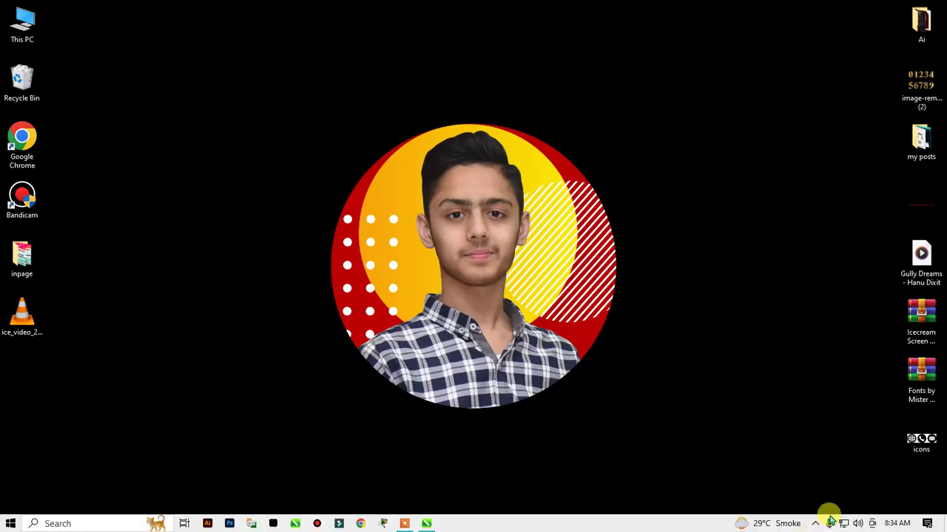
pyautogui.click(816, 524)
pyautogui.click(790, 412)
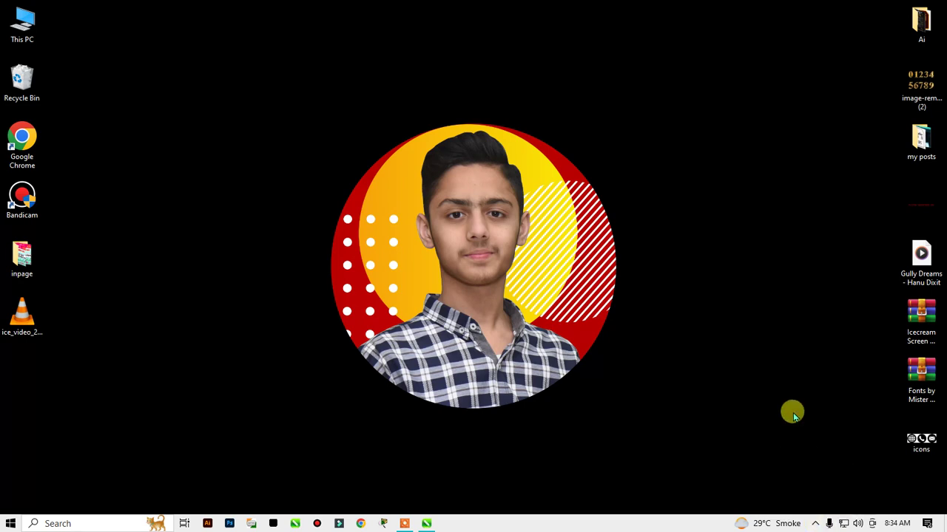